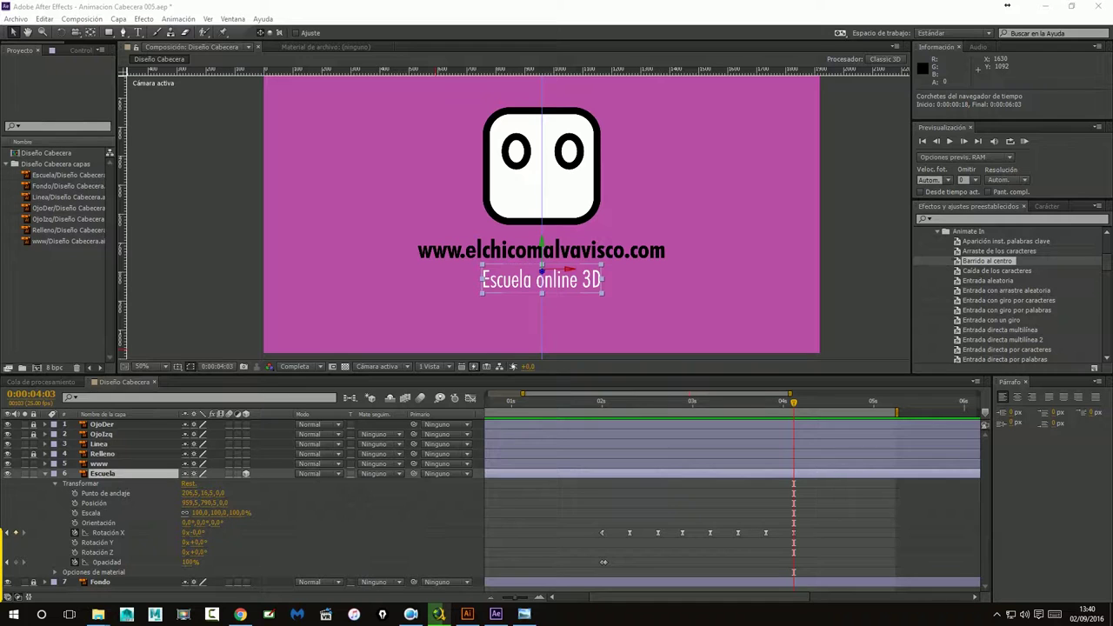
Deselect the Escuela layer, play the header preview, and drag the vertical guide off the logo.
left_click(876, 211)
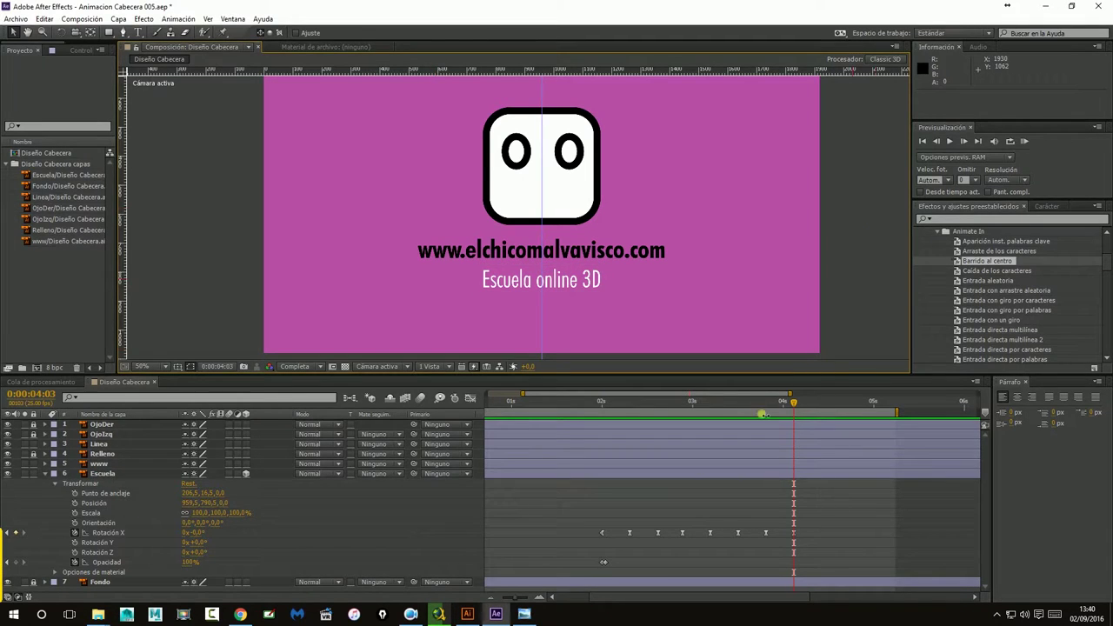
left_click(955, 143)
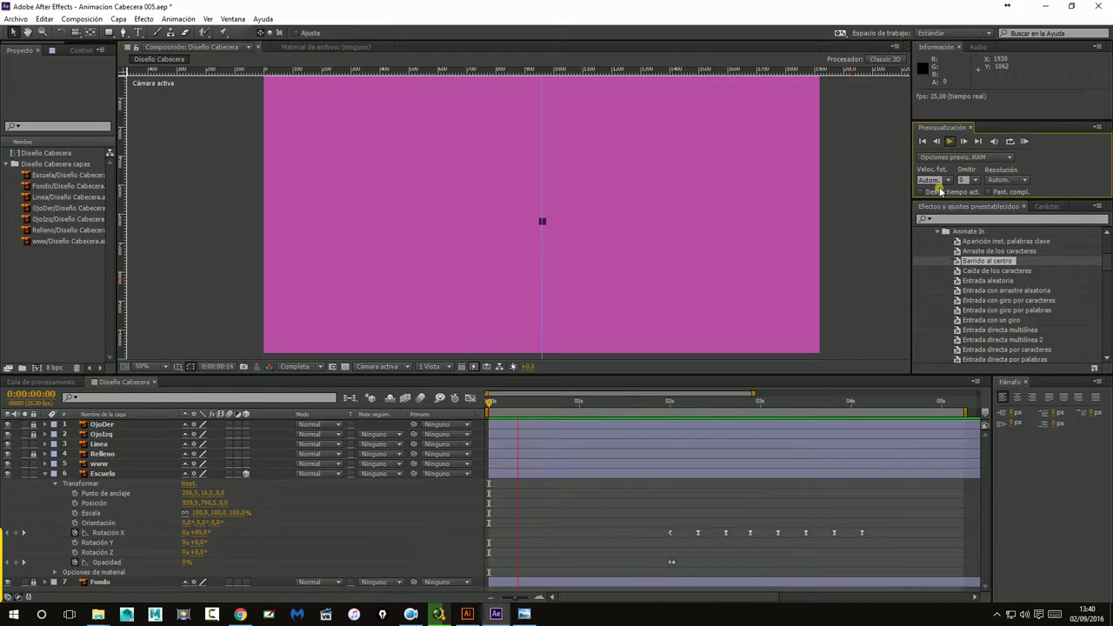
left_click(546, 184)
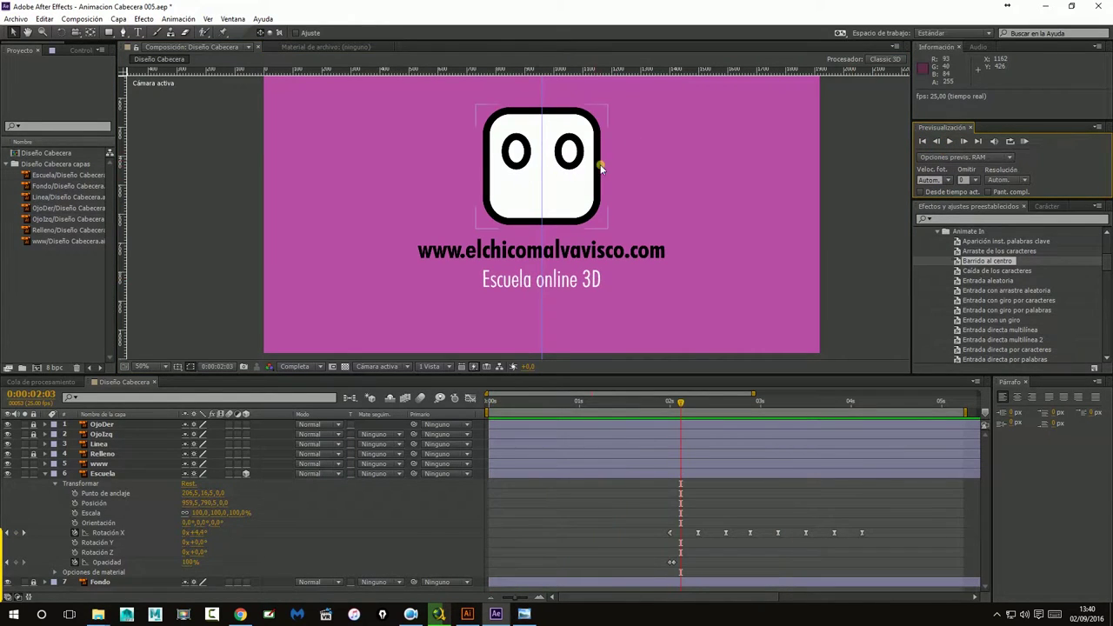
left_click_drag(545, 184, 108, 237)
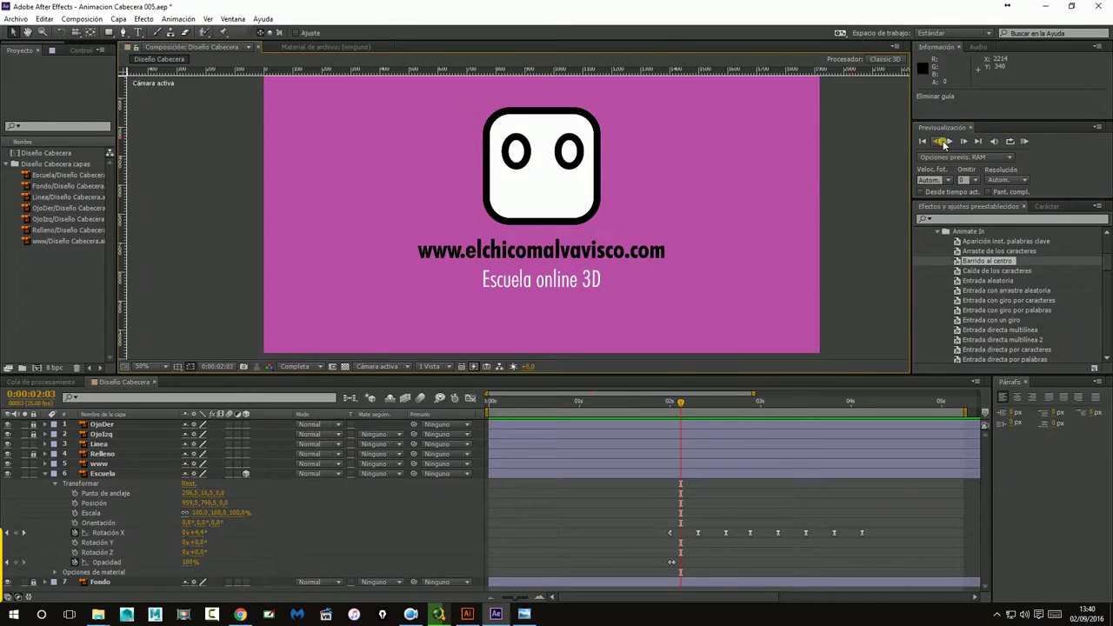
Replay the header animation from the start, return to frame 14, and select the Linea layer.
left_click(922, 142)
left_click(949, 141)
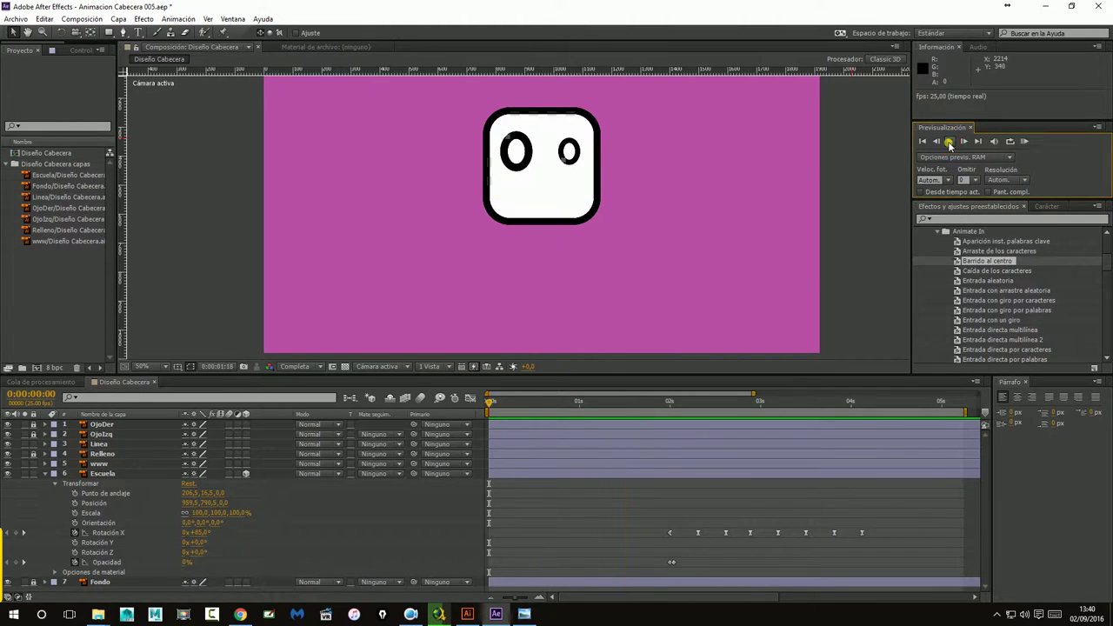
left_click(950, 142)
mouse_move(620, 403)
left_mouse_down()
mouse_move(515, 407)
mouse_move(577, 405)
left_mouse_up()
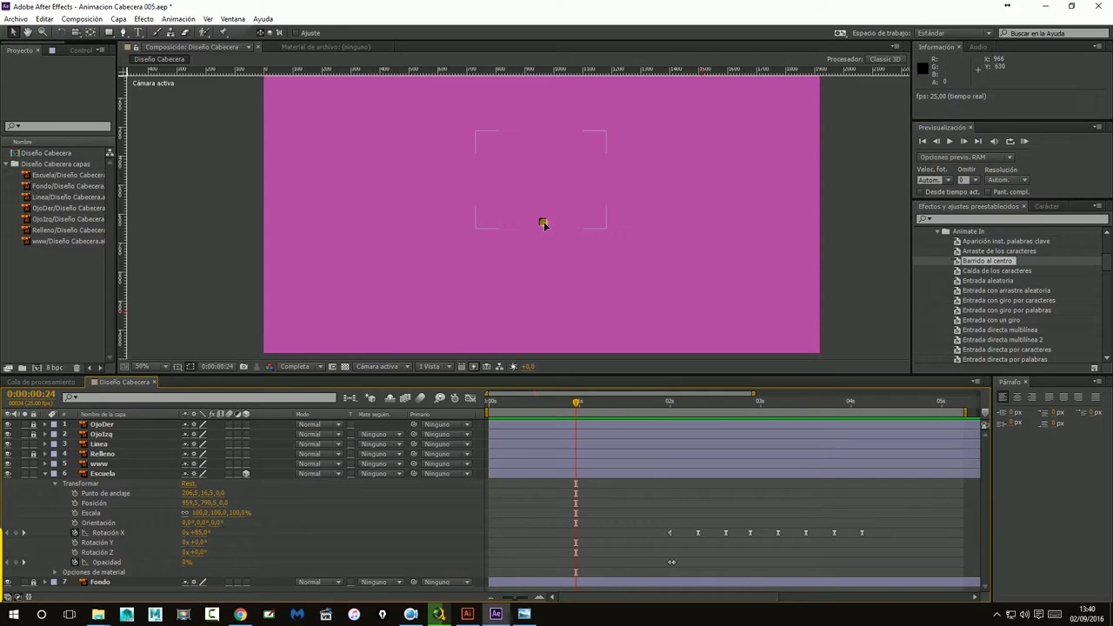
left_click(543, 224)
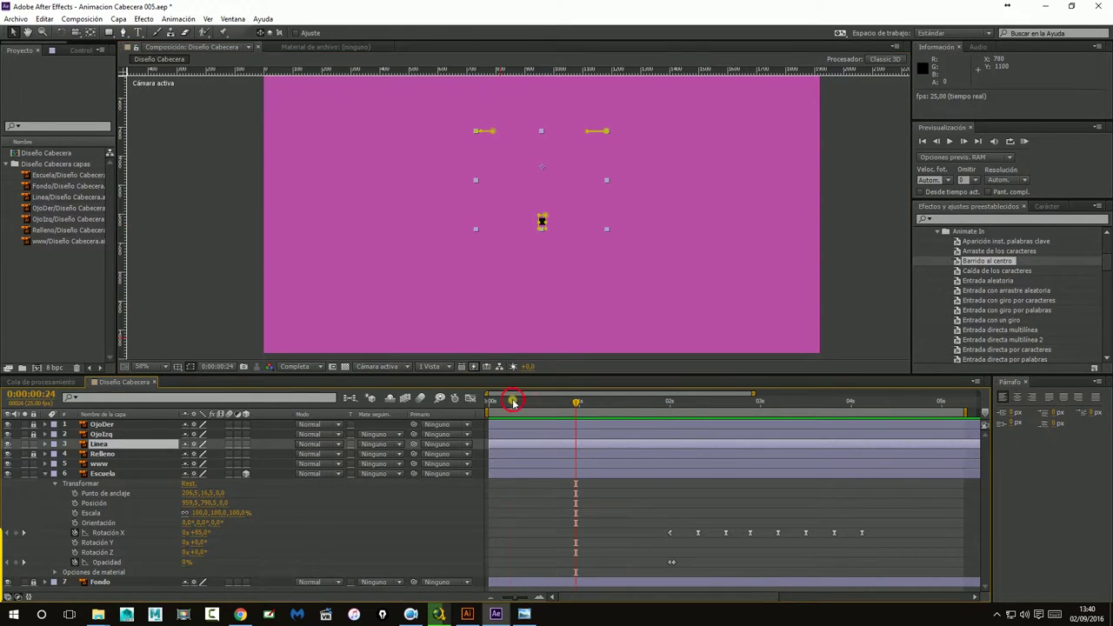
Show Linea's masks with M, collapse Máscaras, and zoom the timeline into the first frames.
left_click_drag(513, 403, 459, 403)
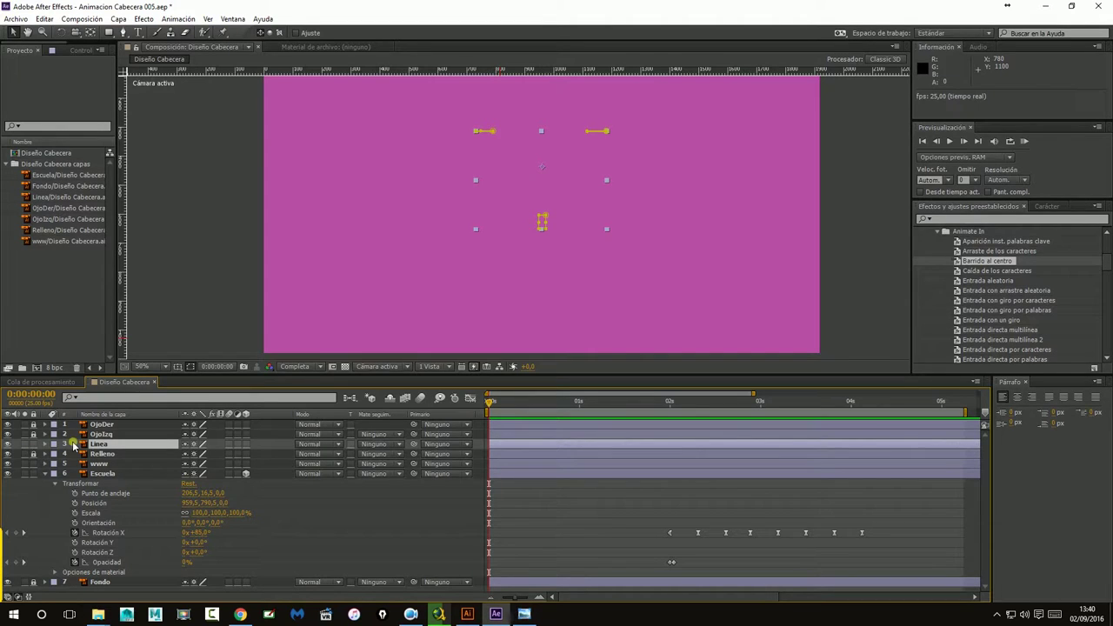
key("m")
key("m")
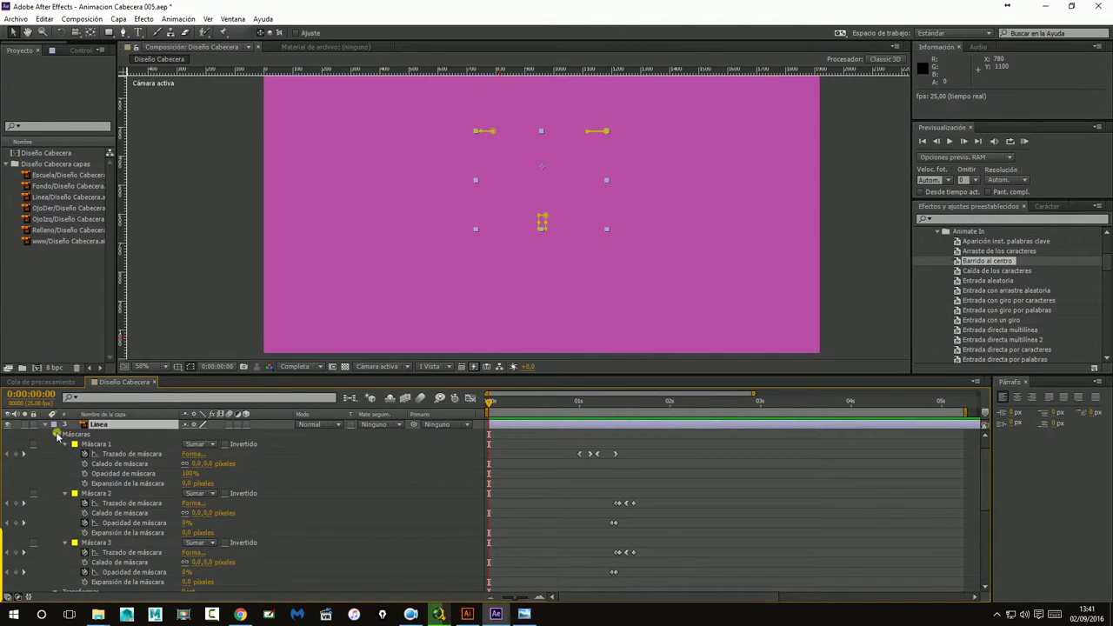
left_click(57, 435)
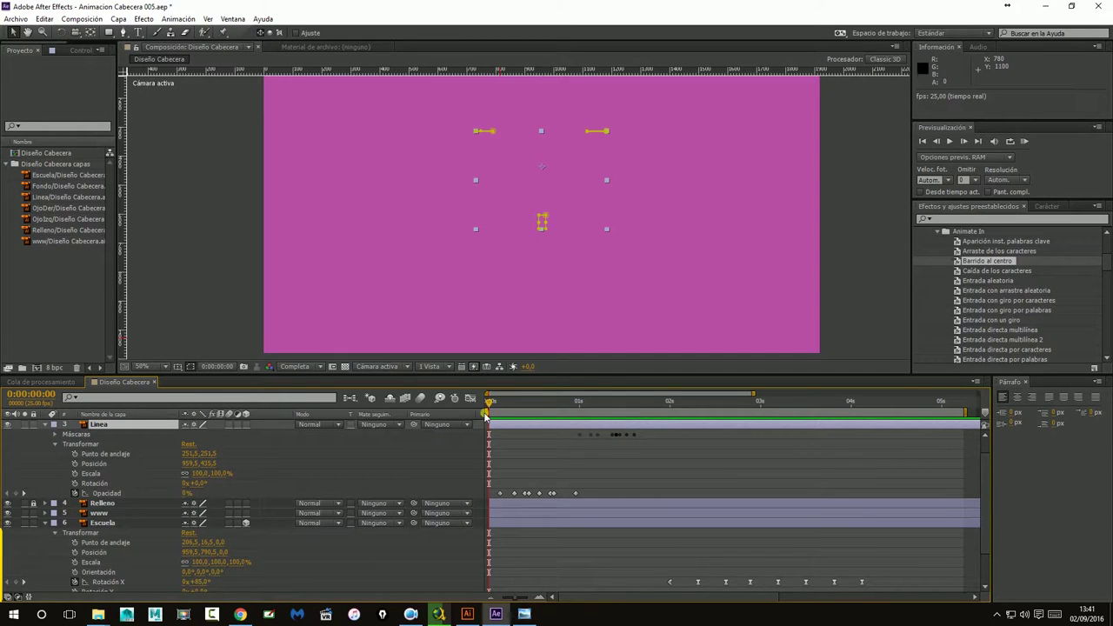
left_click_drag(491, 406, 500, 405)
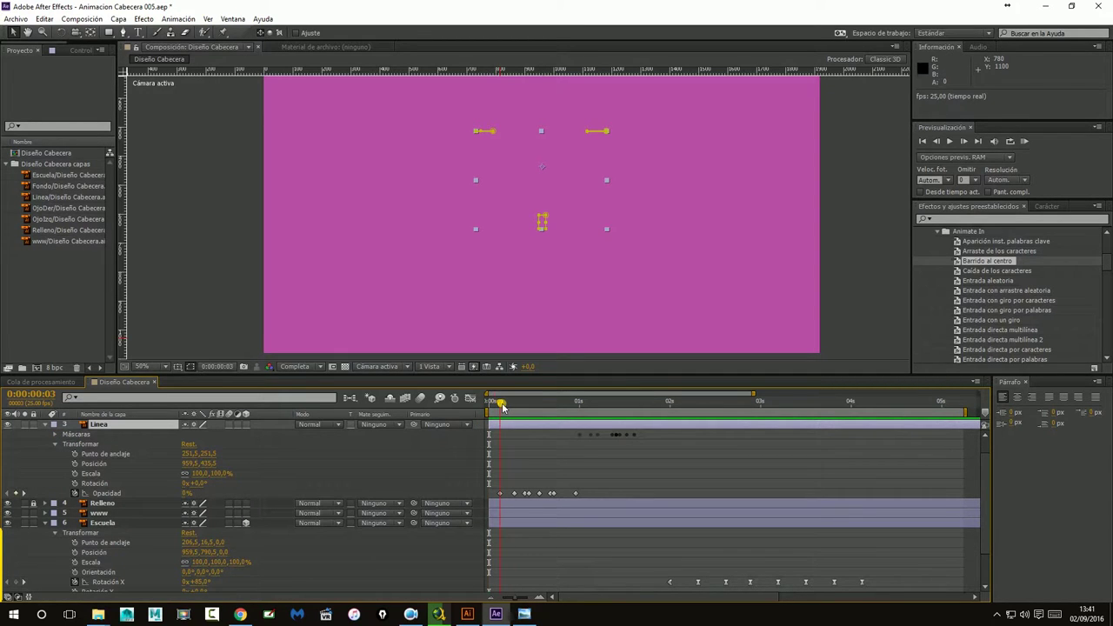
left_click(539, 596)
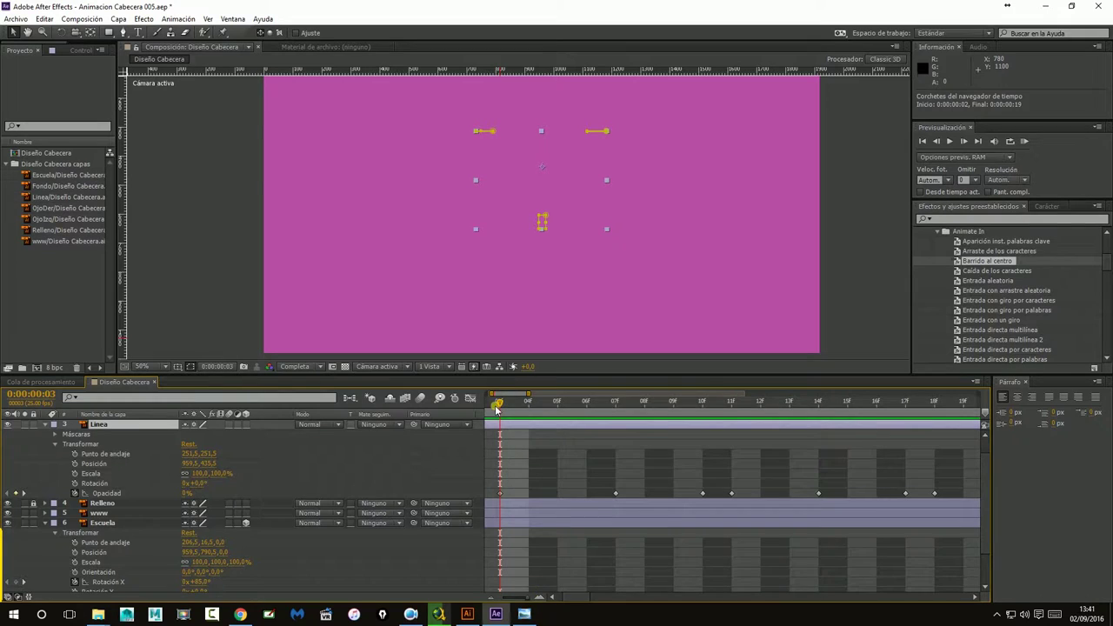
Scrub through frames 7, 10, 5, 14 and 17 to review Linea's opacity flicker.
left_click_drag(496, 408, 615, 407)
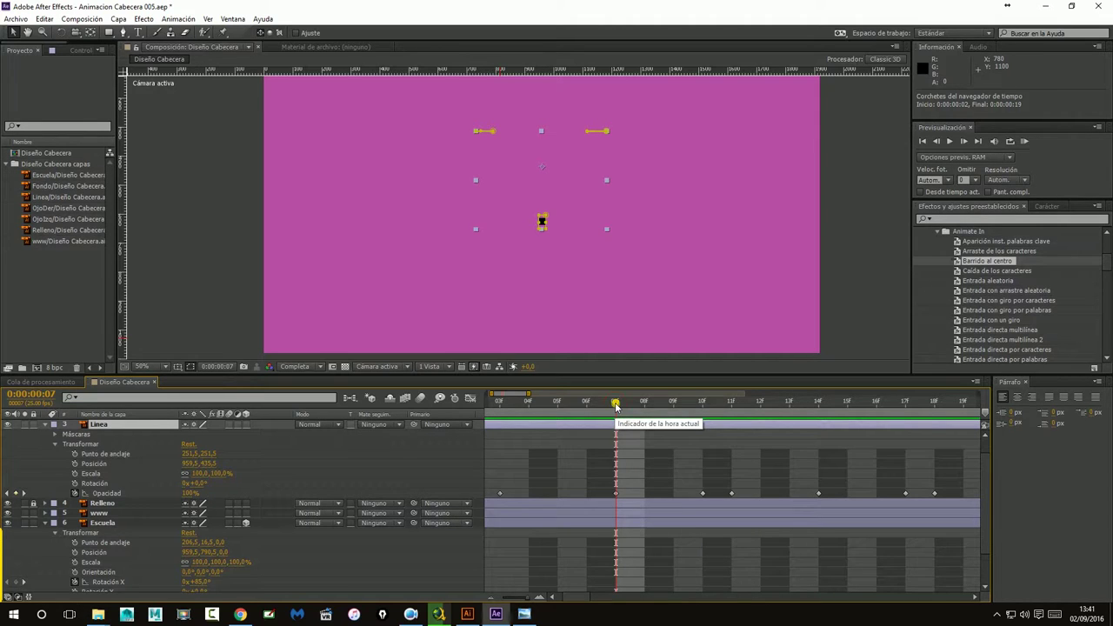
left_click_drag(616, 406, 704, 408)
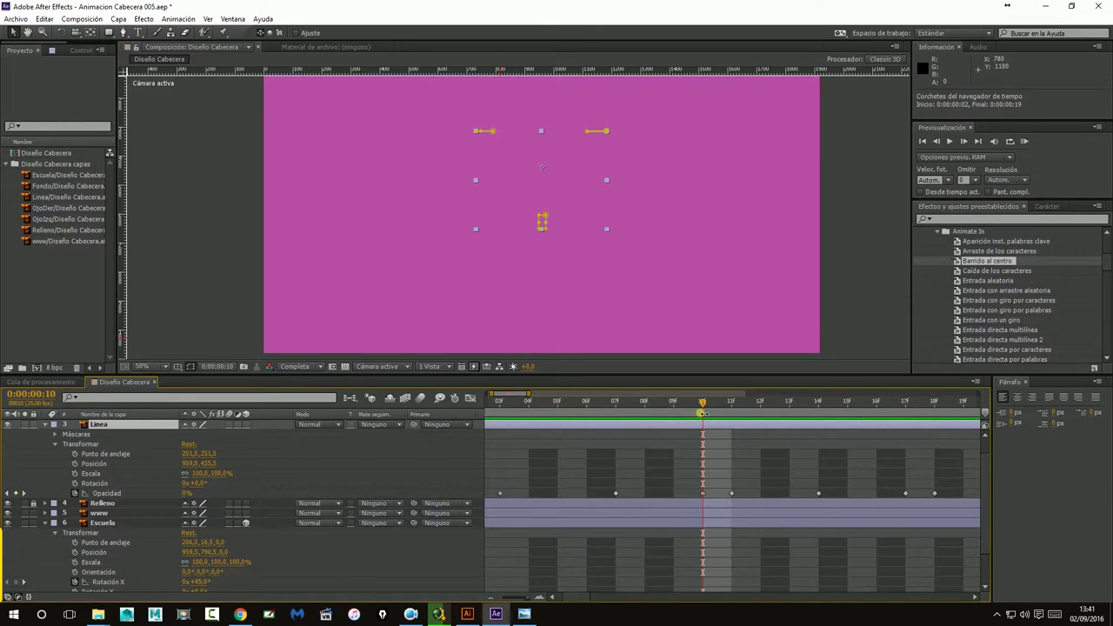
mouse_move(702, 406)
left_mouse_down()
mouse_move(553, 437)
mouse_move(720, 452)
left_mouse_up()
left_click_drag(736, 451, 934, 448)
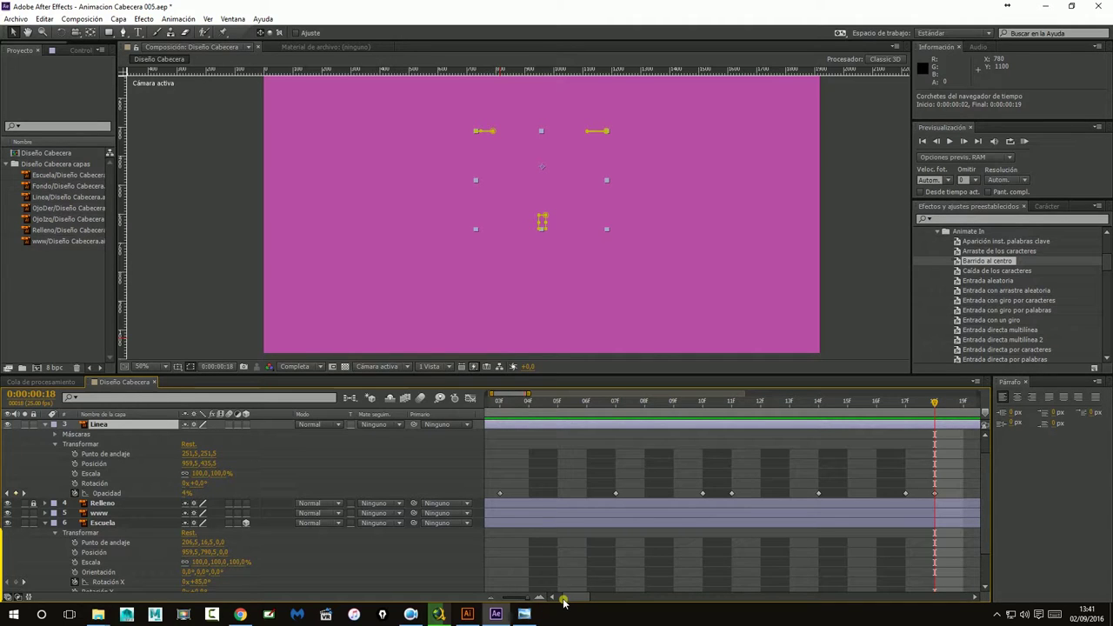
left_click(534, 239)
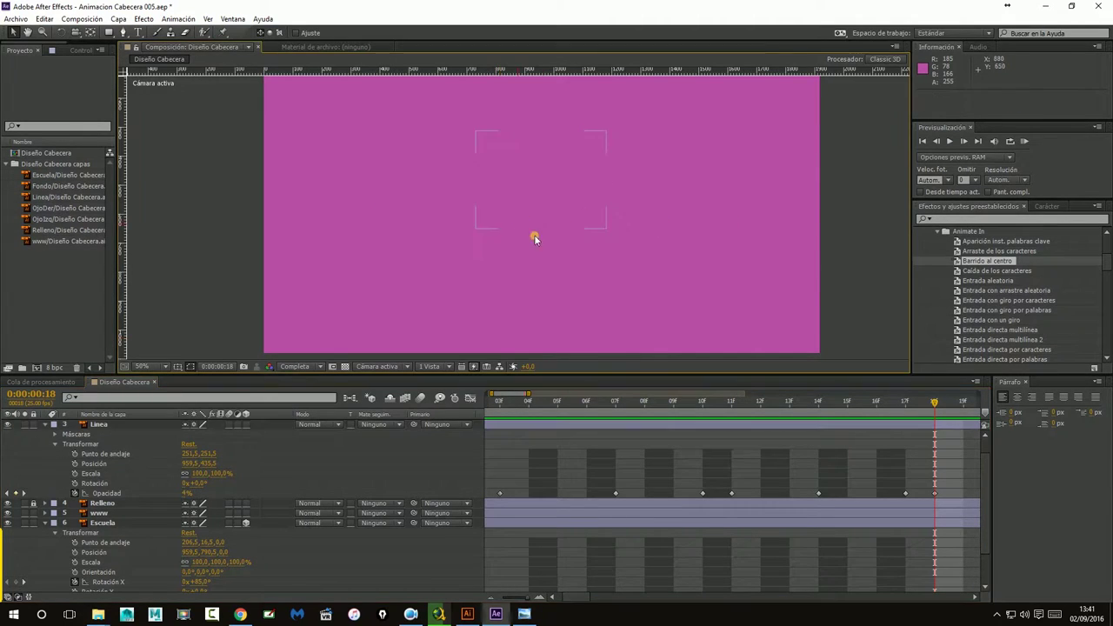
left_click(818, 406)
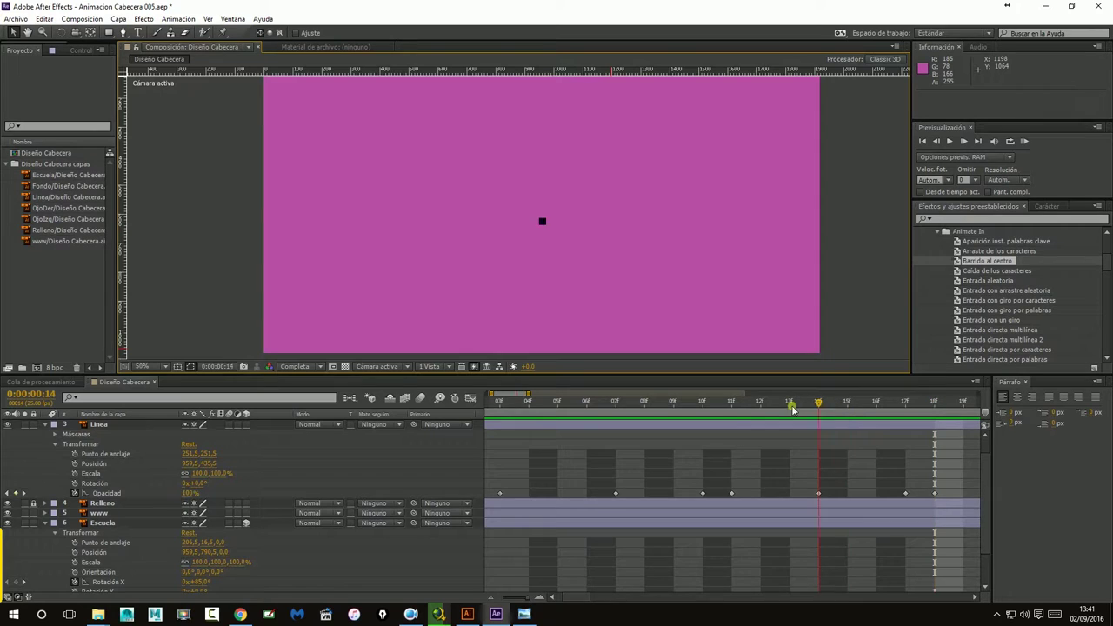
left_click_drag(792, 409, 911, 404)
Check frames 24 and 23 and zoom the timeline out to two seconds.
left_click_drag(577, 596, 627, 549)
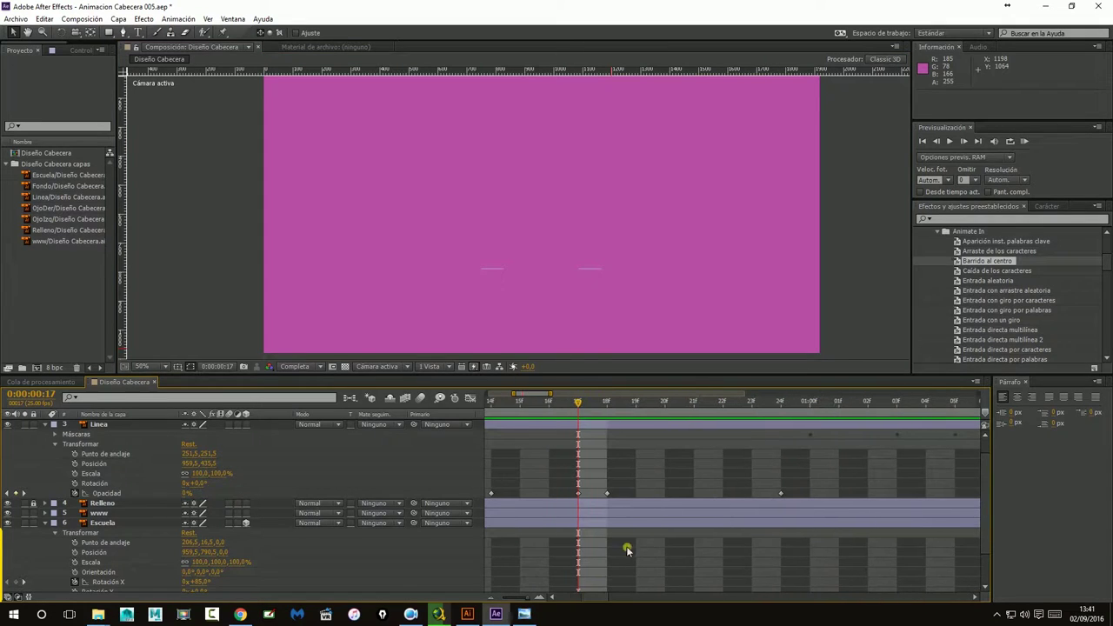
left_click_drag(595, 403, 781, 402)
left_click(492, 600)
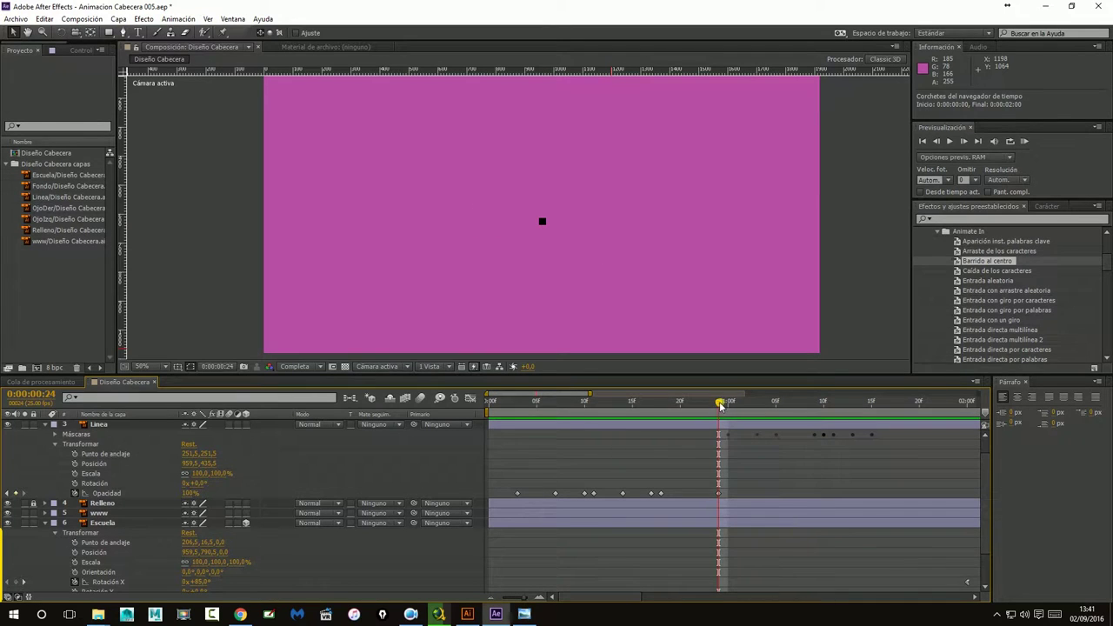
mouse_move(720, 405)
left_mouse_down()
mouse_move(709, 405)
mouse_move(765, 405)
mouse_move(706, 411)
mouse_move(777, 414)
mouse_move(643, 435)
mouse_move(752, 432)
mouse_move(735, 432)
left_mouse_up()
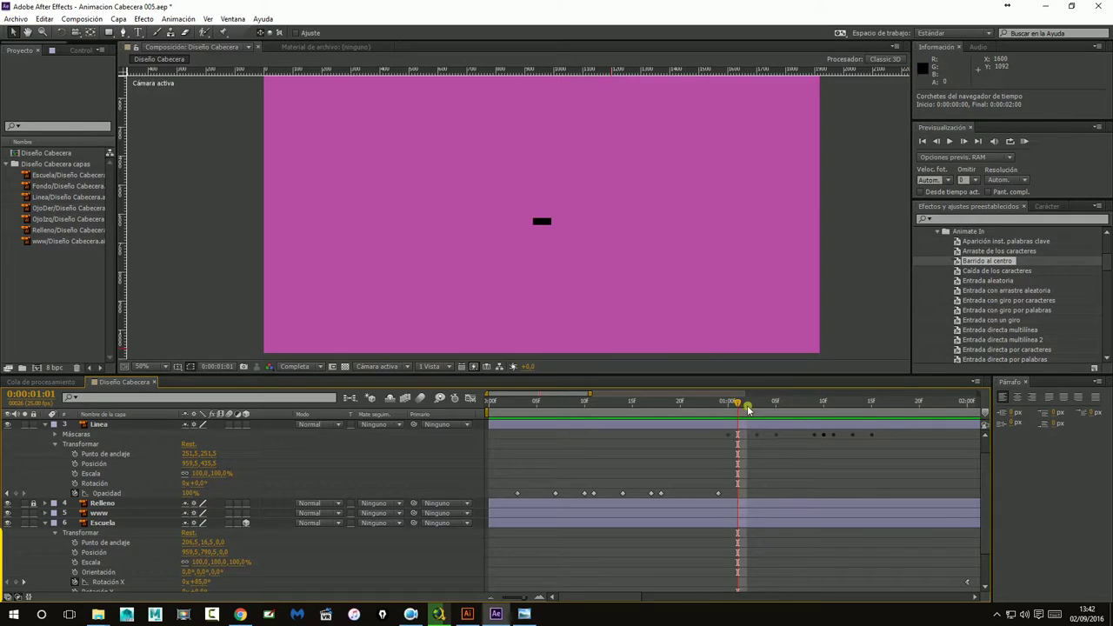
mouse_move(724, 408)
left_mouse_down()
mouse_move(705, 420)
mouse_move(721, 419)
left_mouse_up()
Save the Animacion Cabecera 005 project and return to frame 19.
left_click(16, 19)
left_click(40, 113)
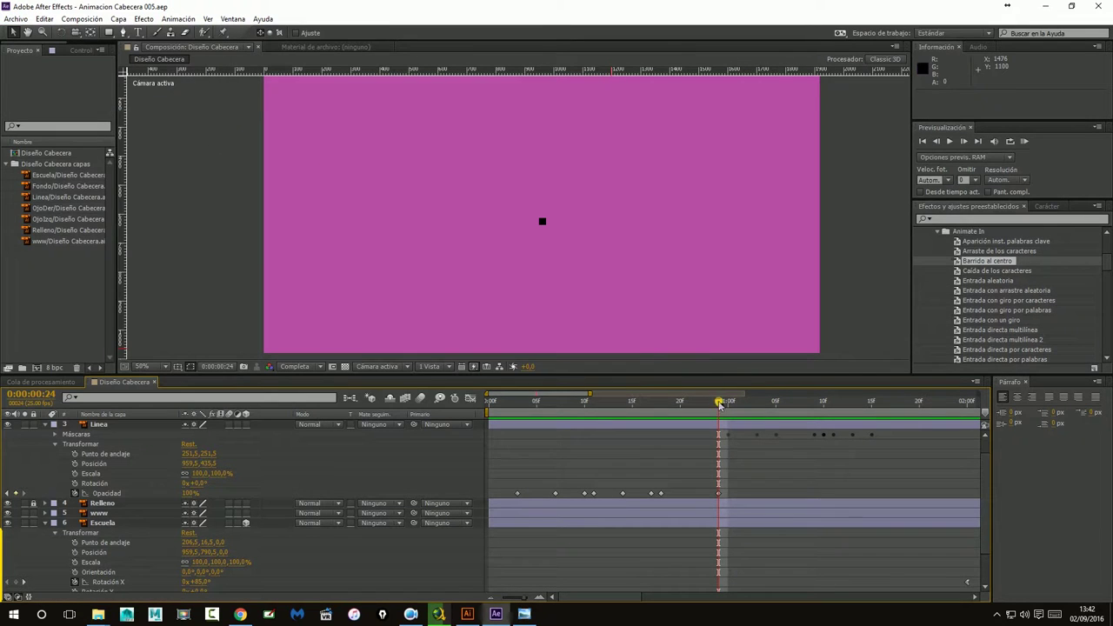
mouse_move(715, 406)
left_mouse_down()
mouse_move(661, 403)
mouse_move(718, 402)
left_mouse_up()
Expand Linea's Máscaras group, select Máscara 1 to show its path, and return to frame 23.
left_click(366, 460)
scroll(63, 448, "up", 1)
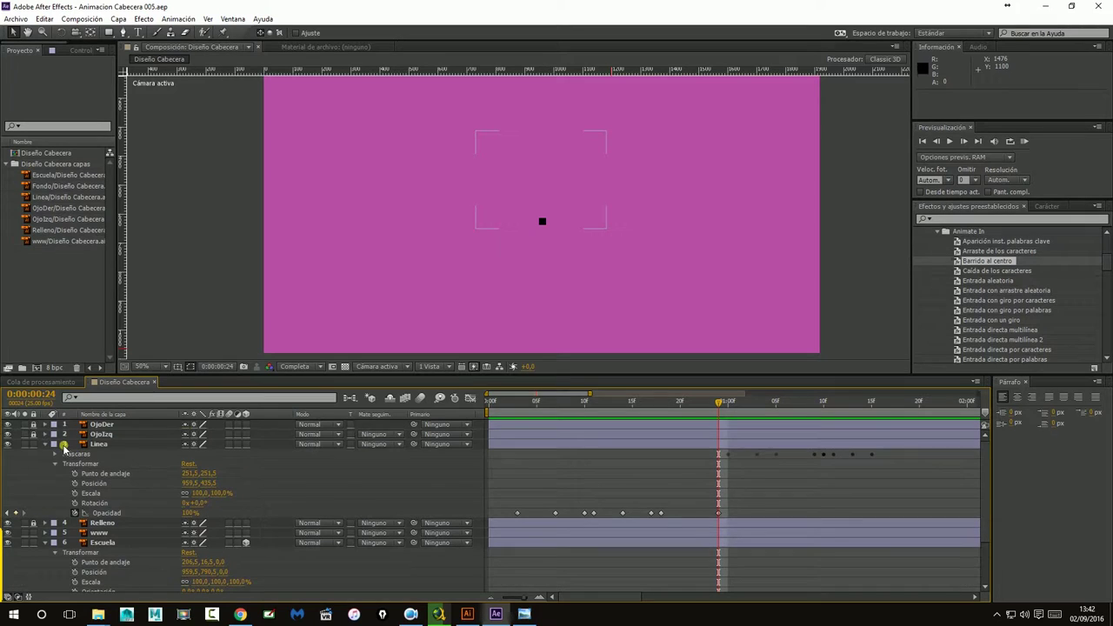
left_click(56, 455)
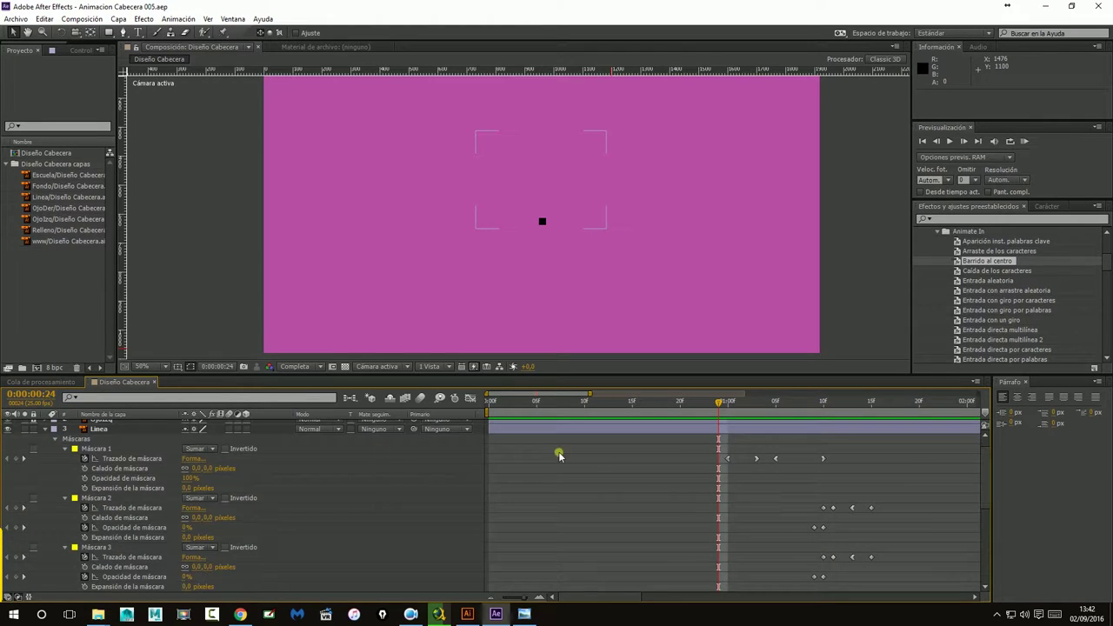
mouse_move(719, 407)
left_mouse_down()
mouse_move(738, 407)
mouse_move(728, 407)
left_mouse_up()
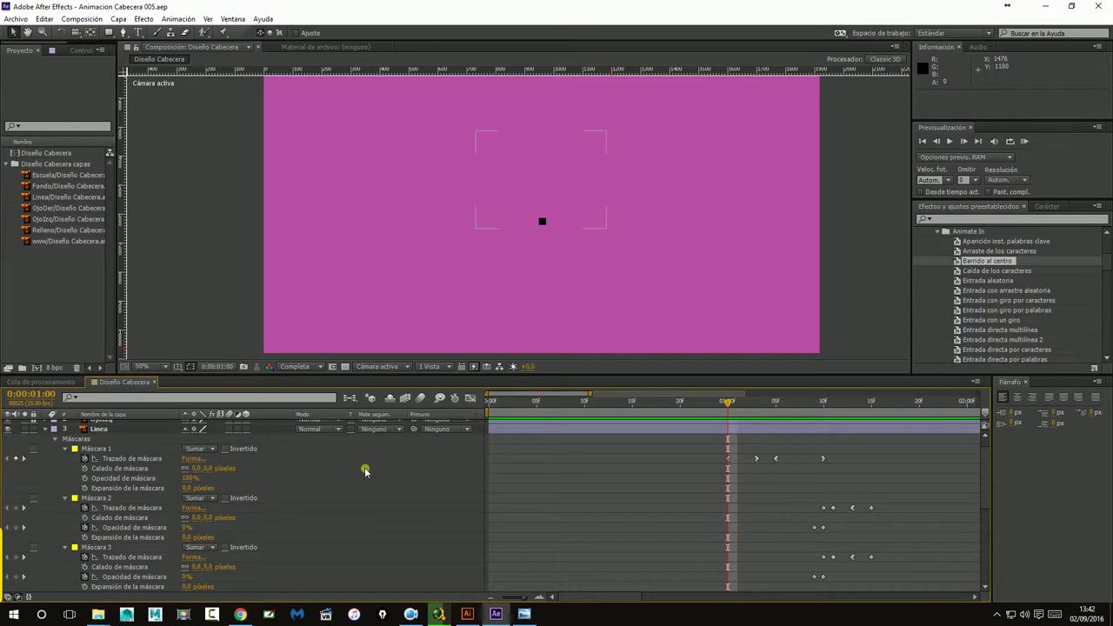
left_click(98, 449)
scroll(557, 235, "up", 2)
scroll(553, 243, "up", 2)
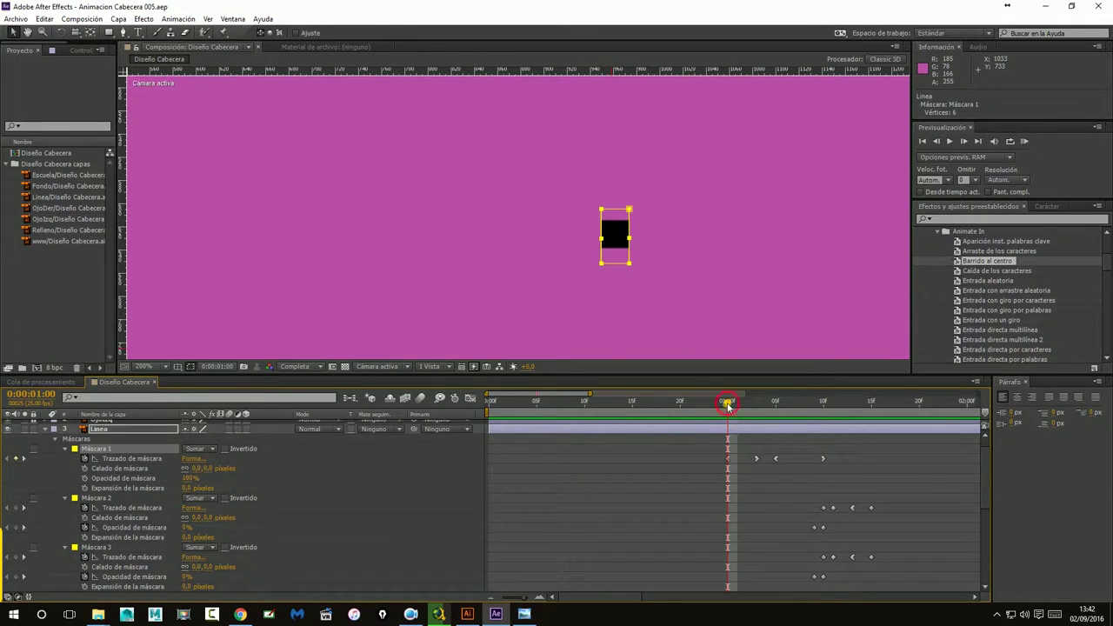
mouse_move(728, 405)
left_mouse_down()
mouse_move(678, 405)
mouse_move(689, 405)
left_mouse_up()
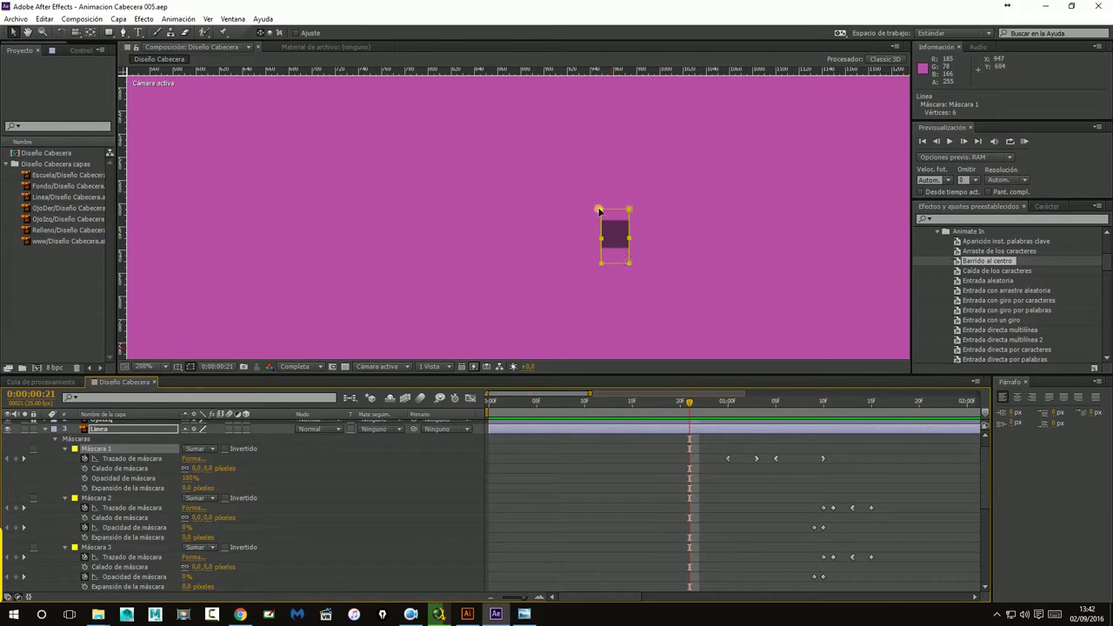
Show the safe margins and place a vertical guide at the canvas centre, x=960.
left_click(179, 368)
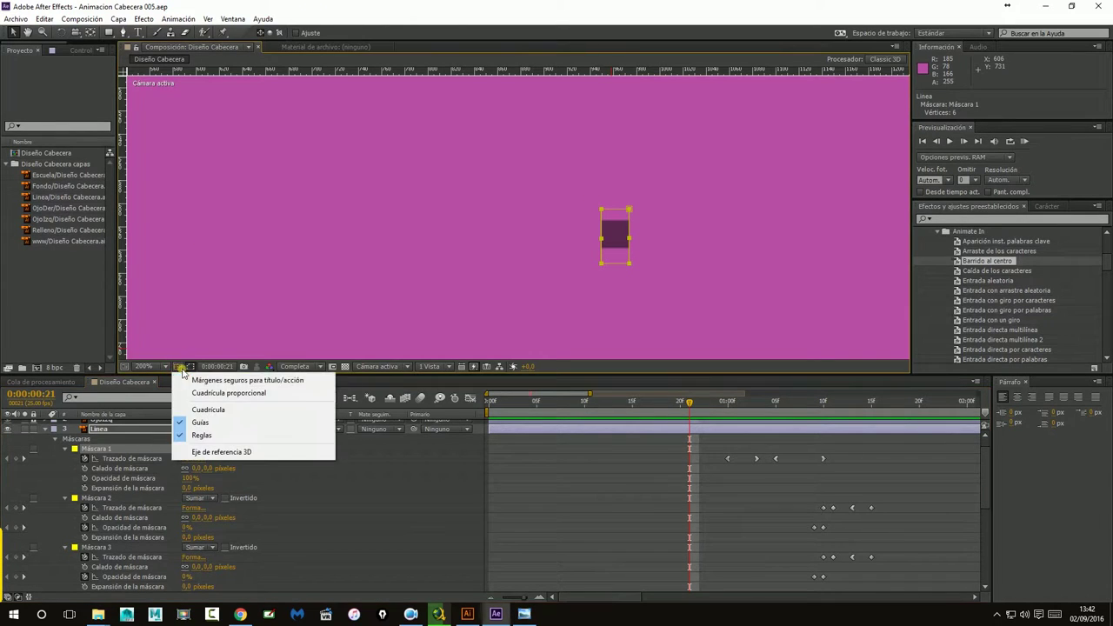
left_click(217, 377)
left_click_drag(126, 189, 611, 209)
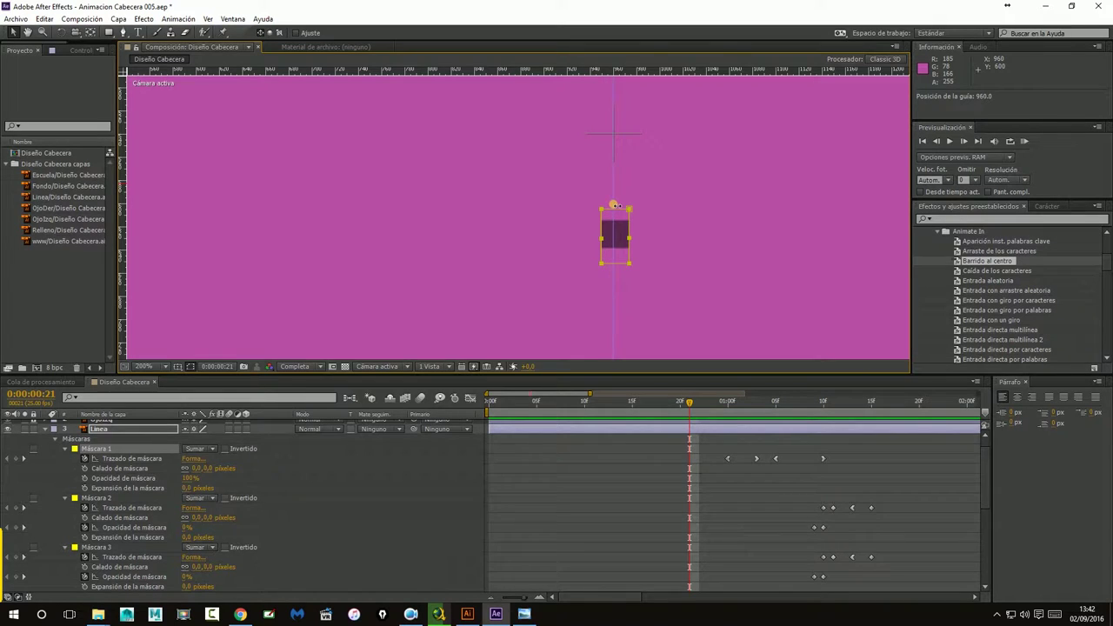
left_click_drag(613, 180, 615, 180)
Move Máscara 1's left and right vertices onto the guide, collapsing it to a thin line.
key("period")
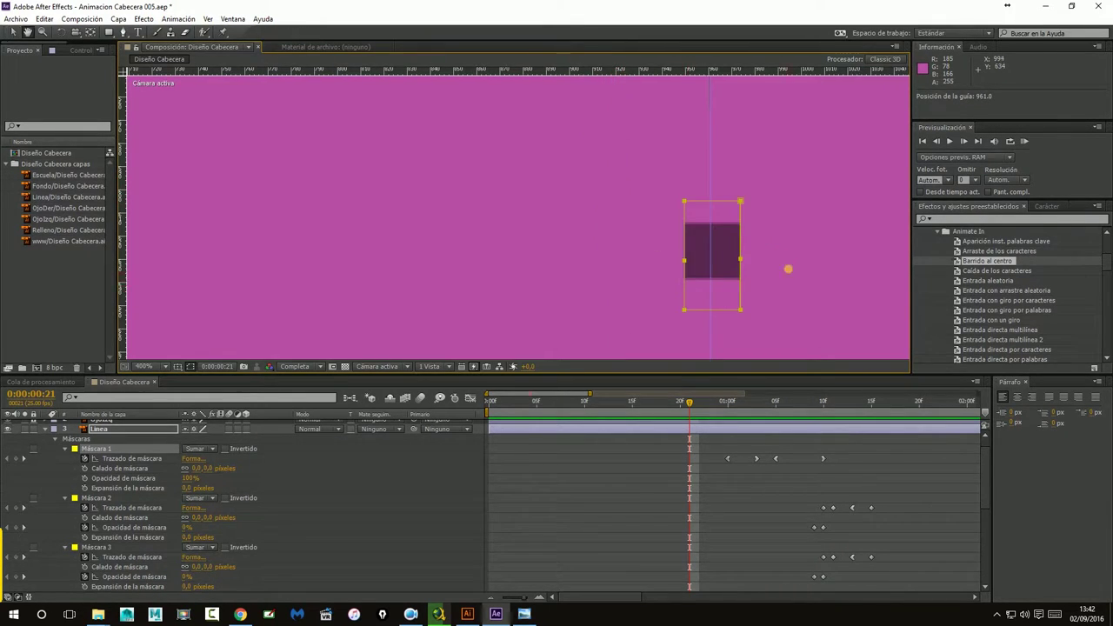
left_click_drag(788, 269, 666, 234)
key("period")
scroll(663, 233, "right", 2)
scroll(608, 173, "up", 1)
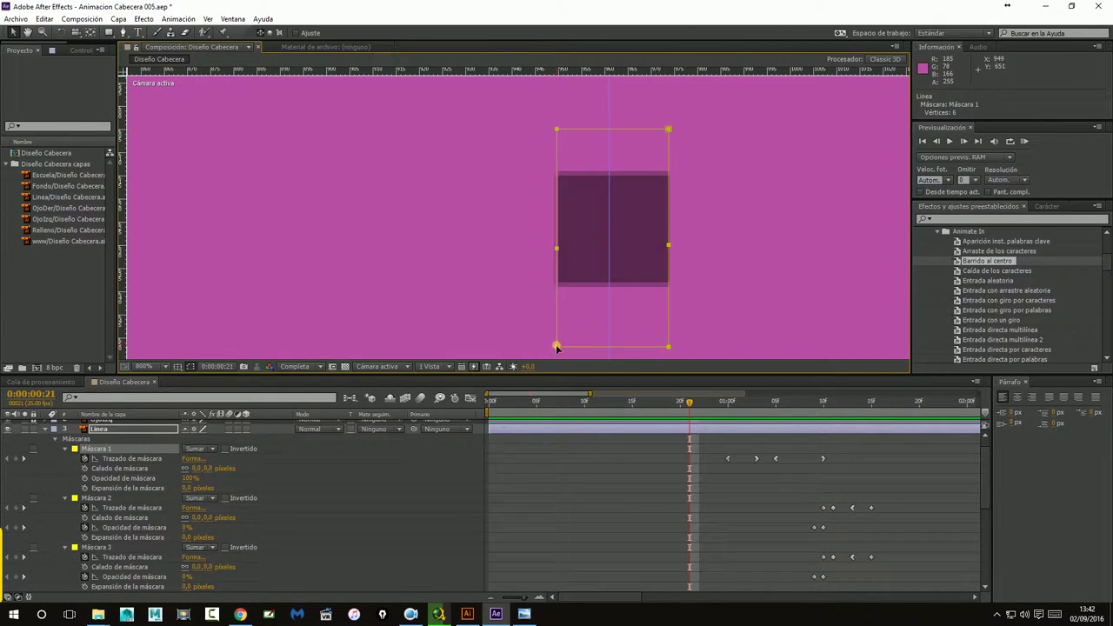
mouse_move(522, 112)
left_mouse_down()
mouse_move(565, 352)
mouse_move(608, 340)
left_mouse_up()
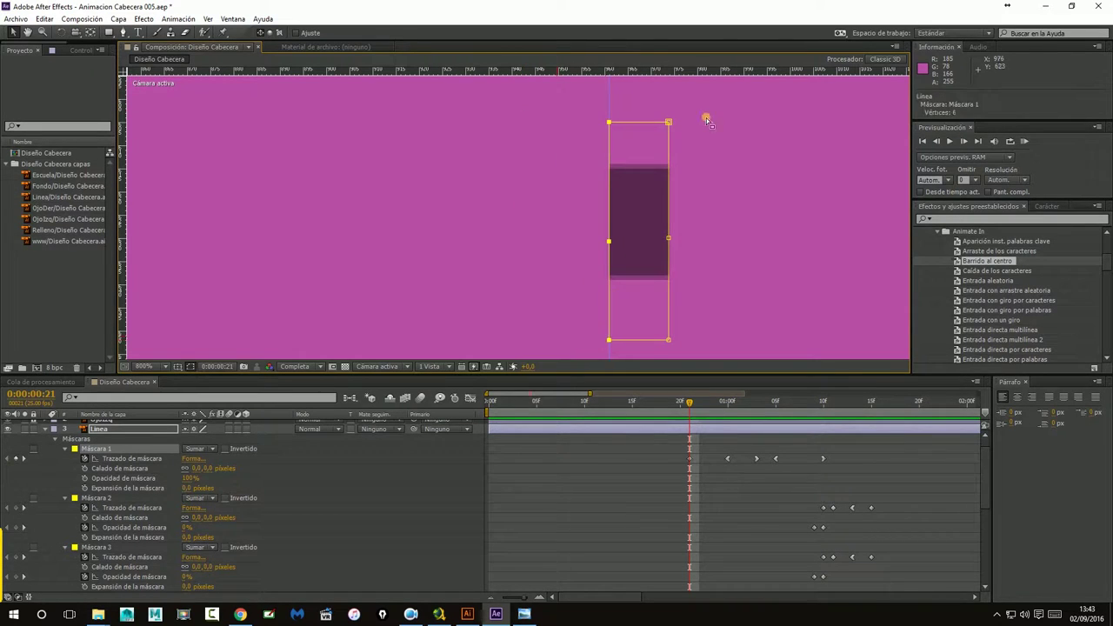
mouse_move(707, 95)
left_mouse_down()
mouse_move(663, 346)
mouse_move(609, 340)
left_mouse_up()
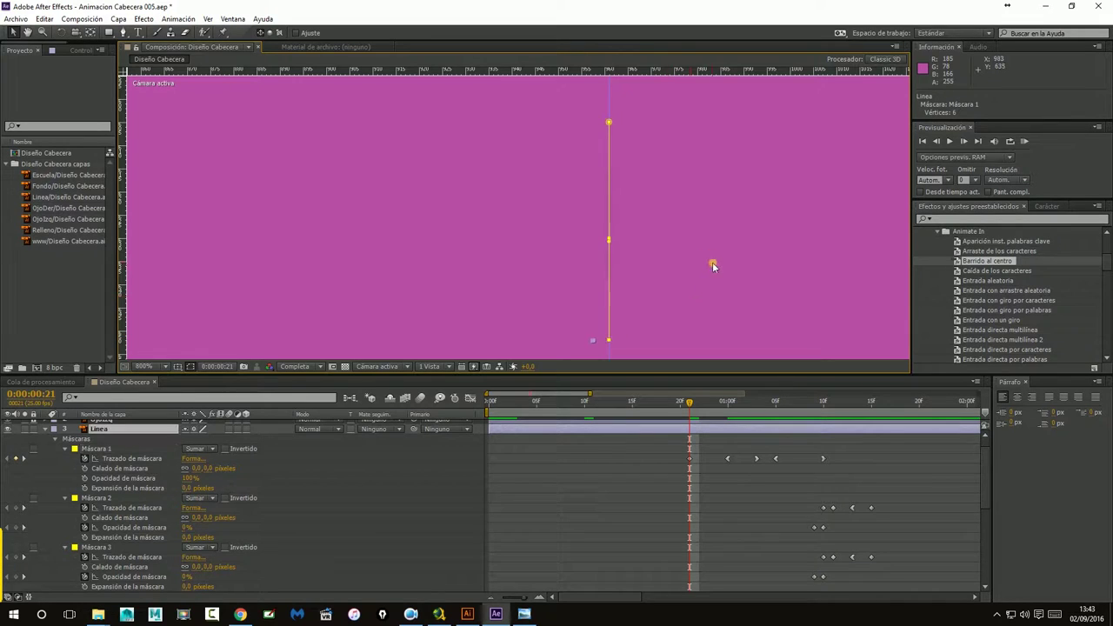
key("comma")
key("comma")
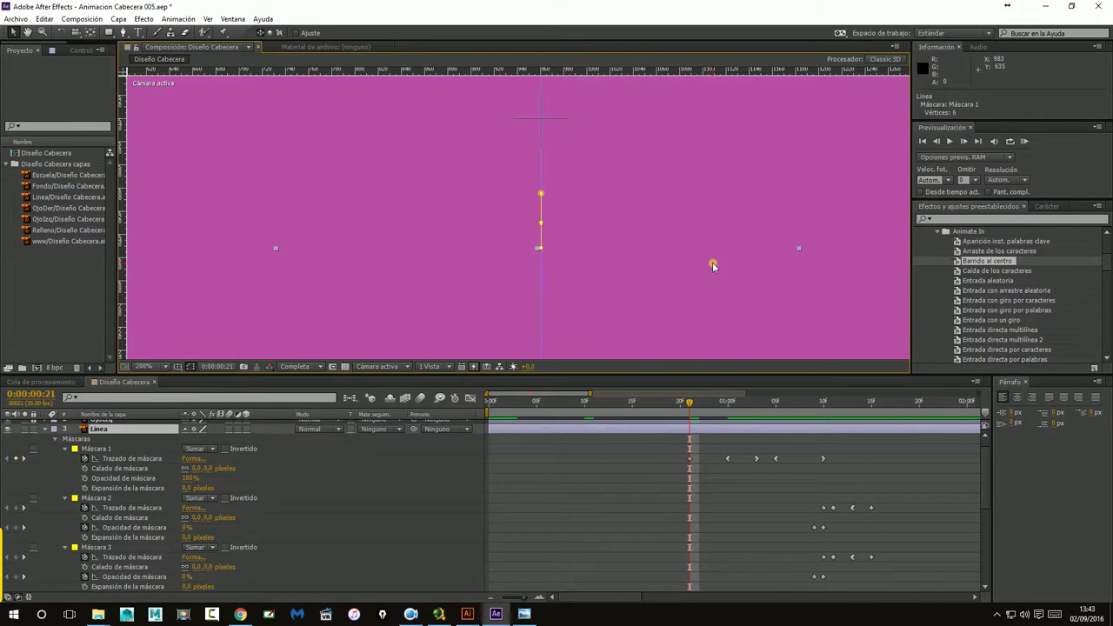
Apply Easy Ease to the mask path keyframe at frame 21.
left_click(690, 461)
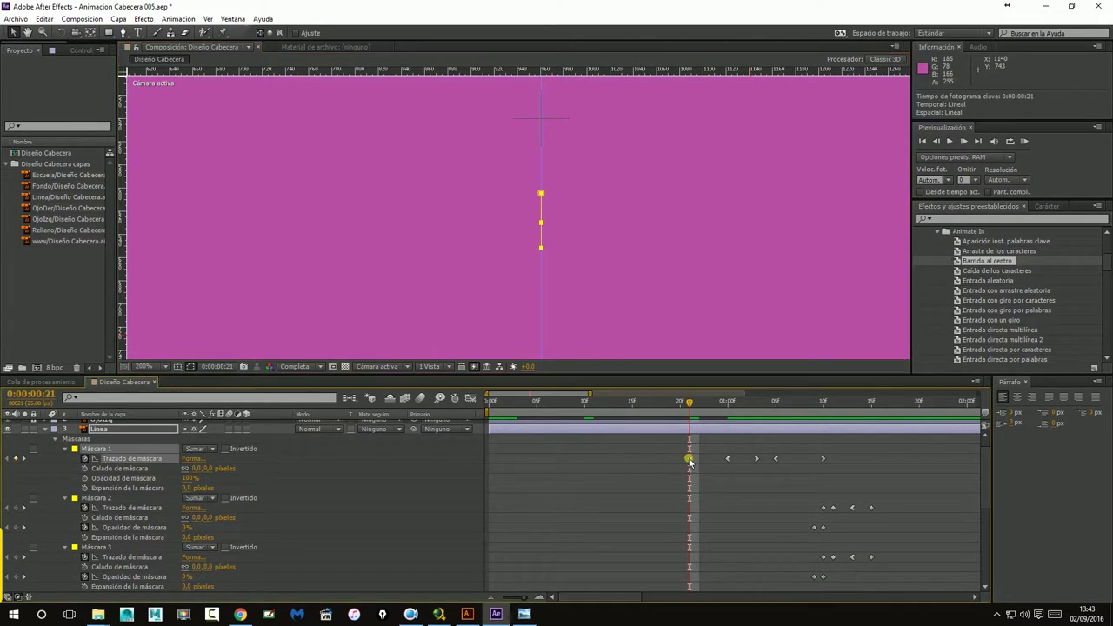
right_click(690, 461)
mouse_move(759, 452)
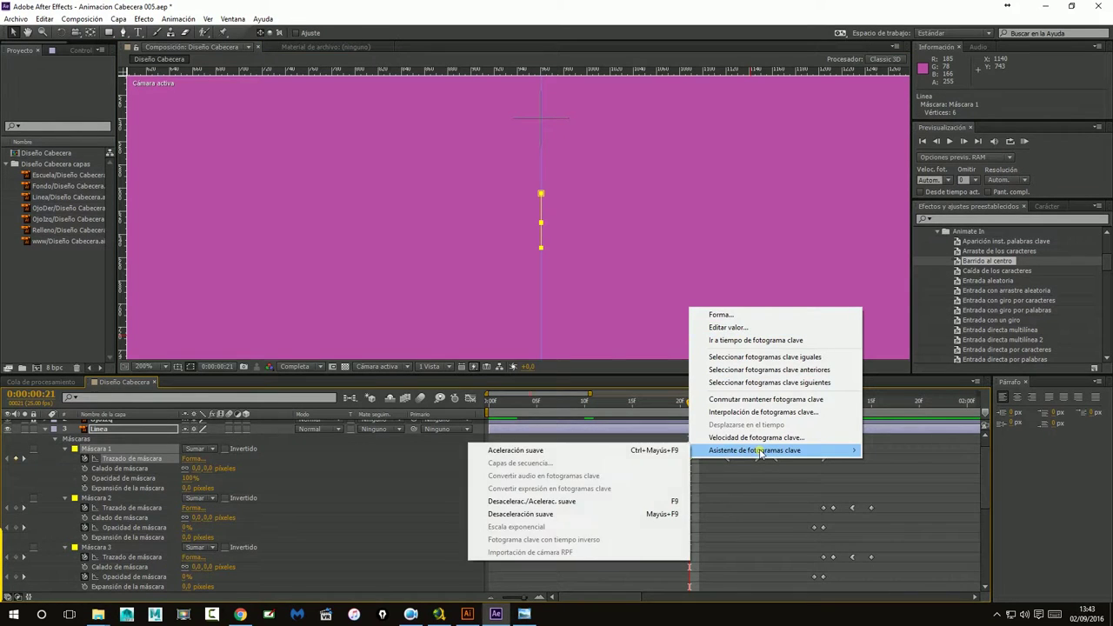
left_click(648, 451)
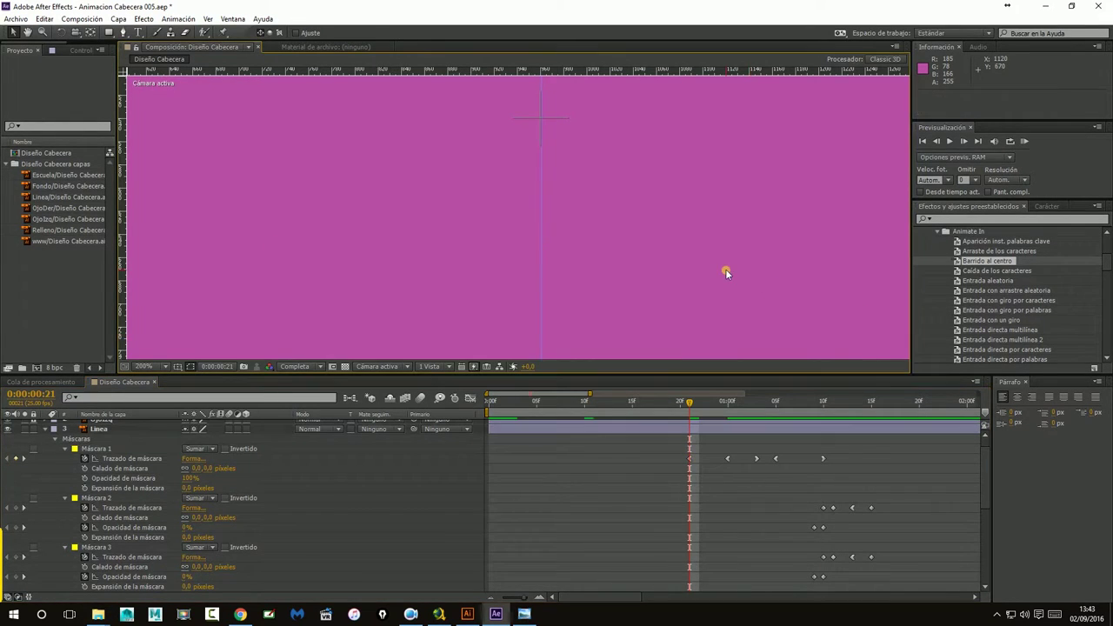
scroll(725, 268, "down", 5)
scroll(745, 238, "up", 3)
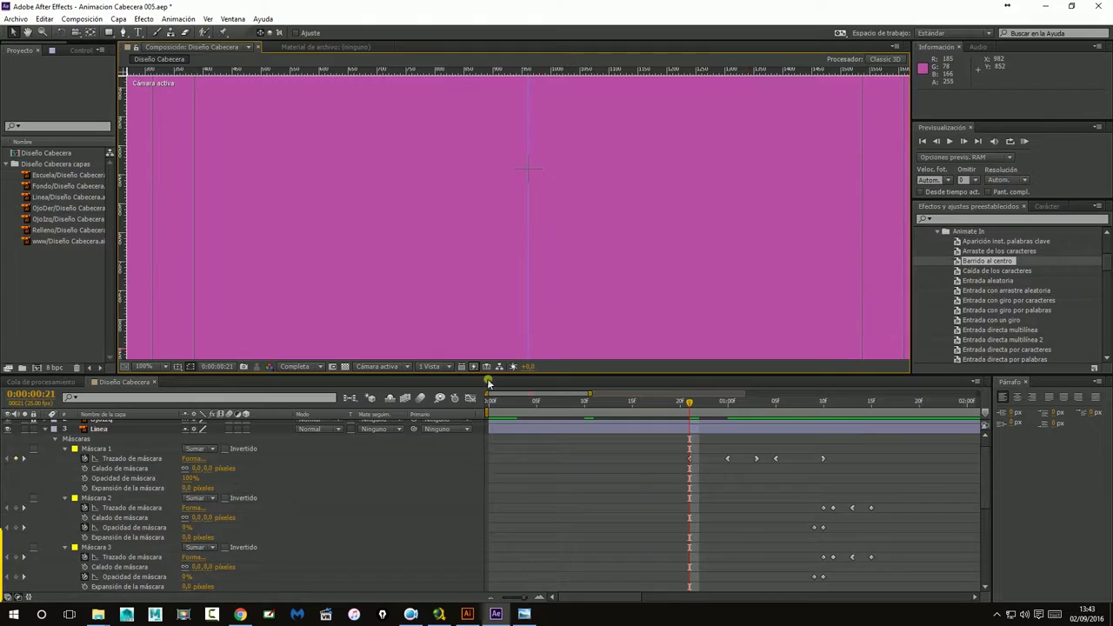
Turn off the safe margins and remove the vertical centre guide.
left_click(178, 366)
left_click(248, 380)
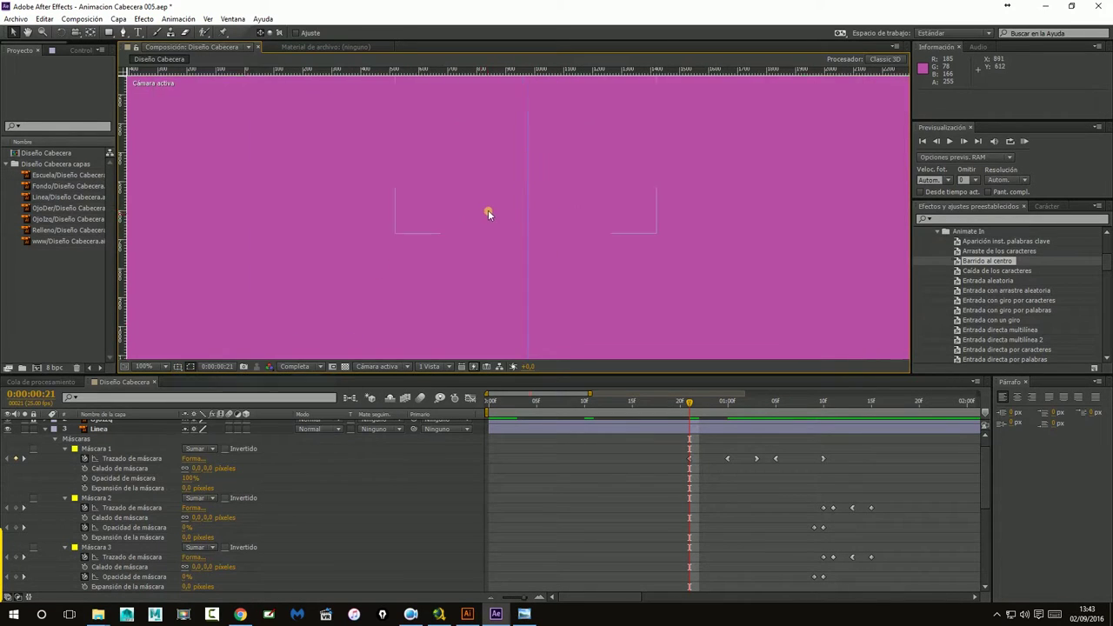
scroll(513, 226, "down", 2)
mouse_move(124, 243)
left_mouse_down()
mouse_move(160, 248)
mouse_move(125, 248)
left_mouse_up()
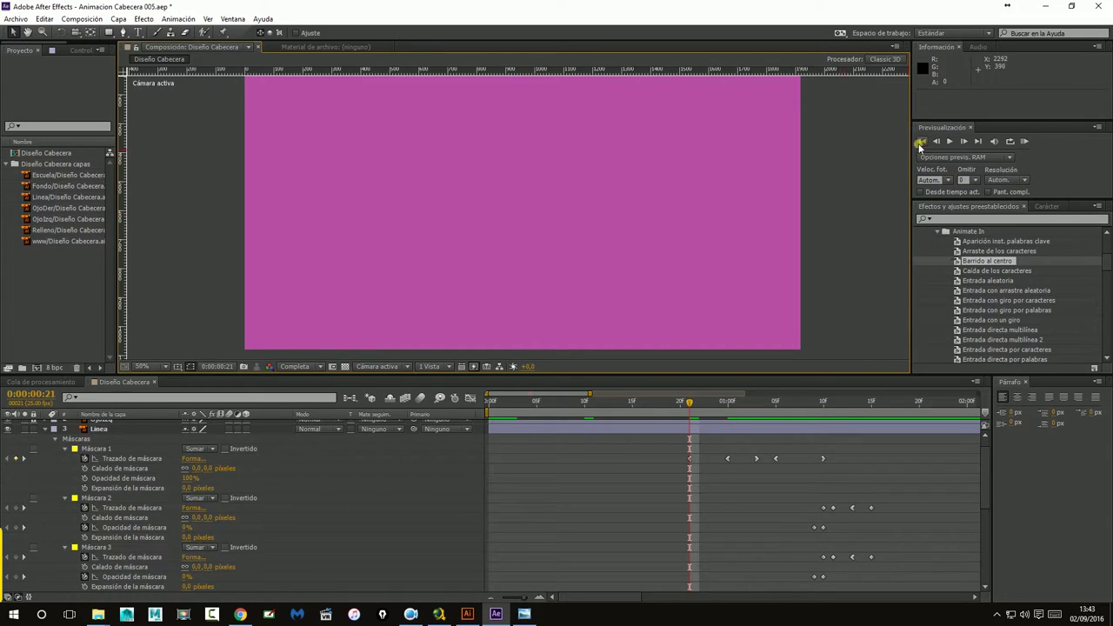
Preview the animation from the start, then scrub back to around frame 22.
left_click(921, 141)
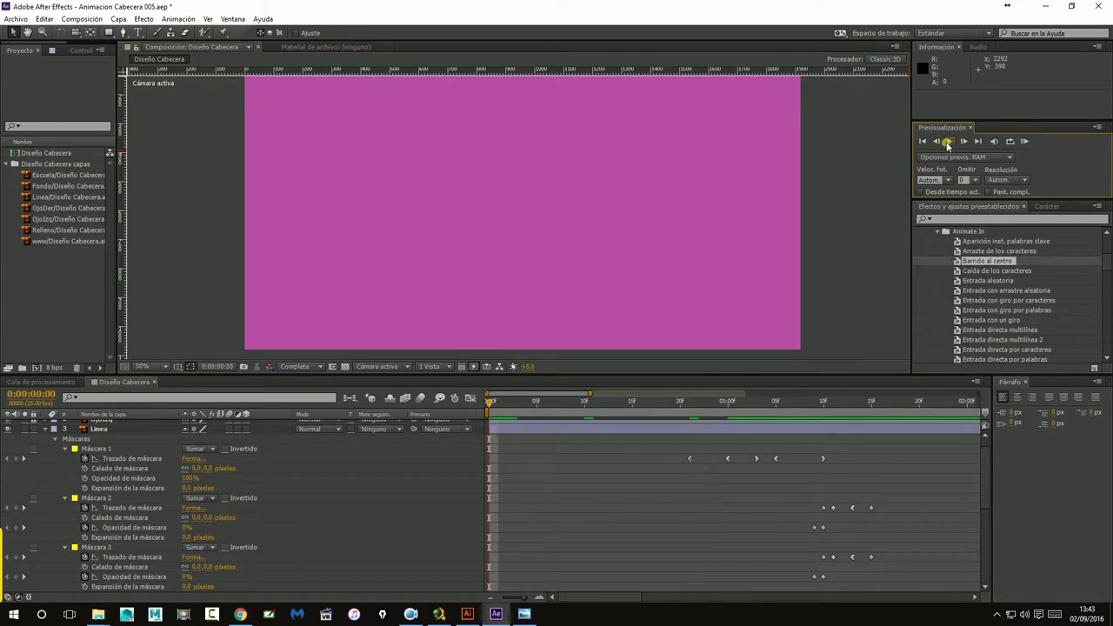
left_click(944, 141)
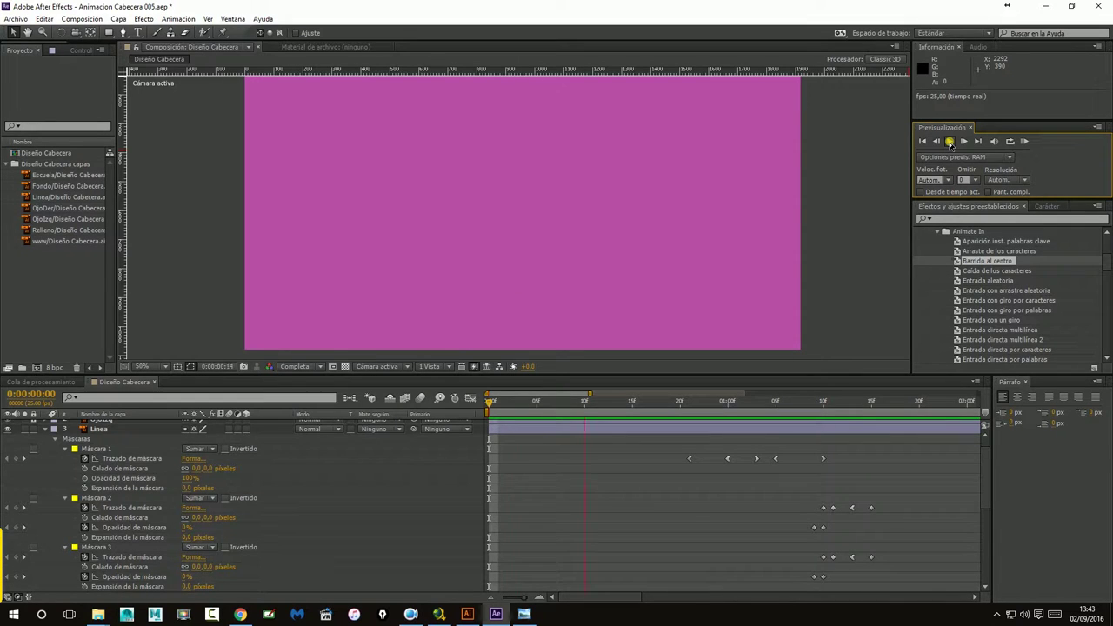
left_click(950, 142)
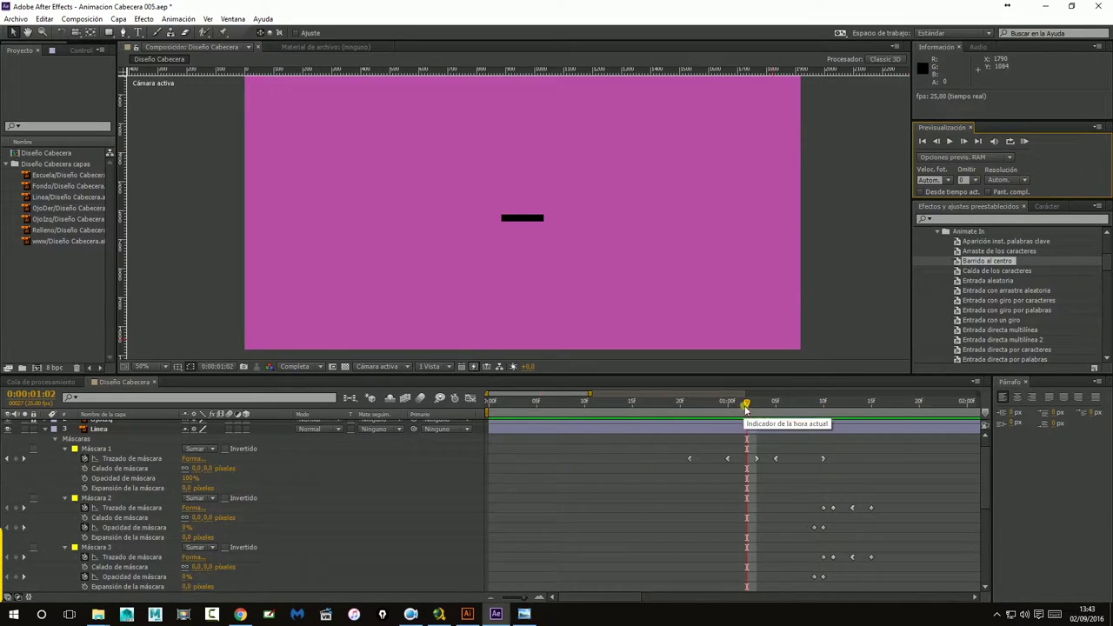
left_click_drag(745, 407, 700, 407)
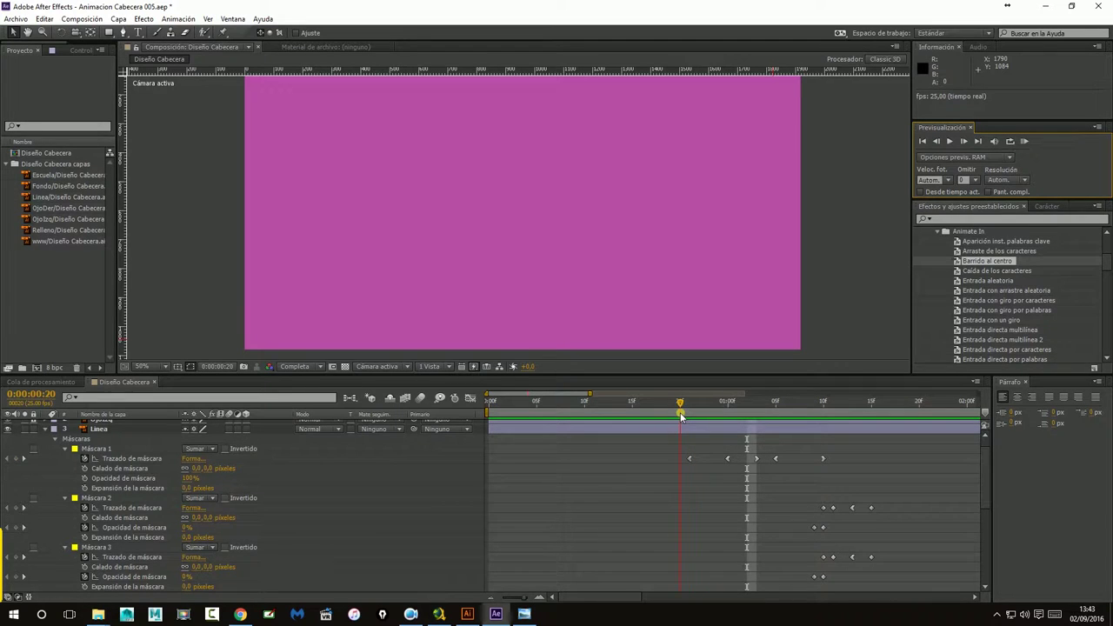
left_click_drag(674, 415, 661, 403)
scroll(843, 500, "down", 5)
Select Máscara 1's path keyframe on the Linea layer and copy it.
left_click(663, 415)
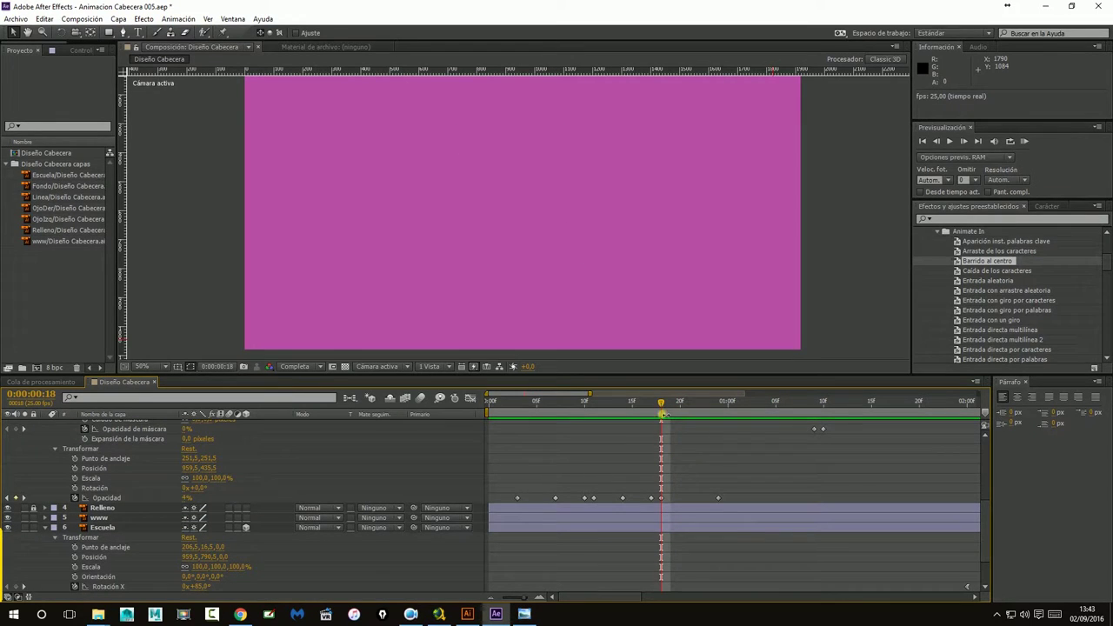
left_click_drag(655, 406, 623, 403)
left_click(626, 461)
scroll(630, 465, "up", 3)
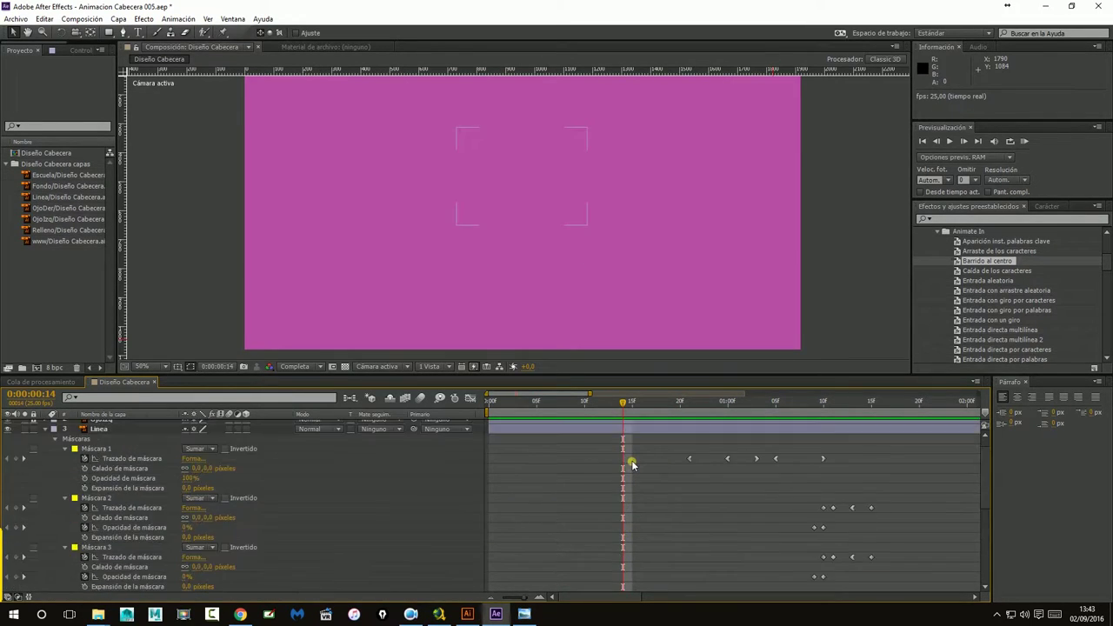
left_click(685, 474)
left_click(726, 474)
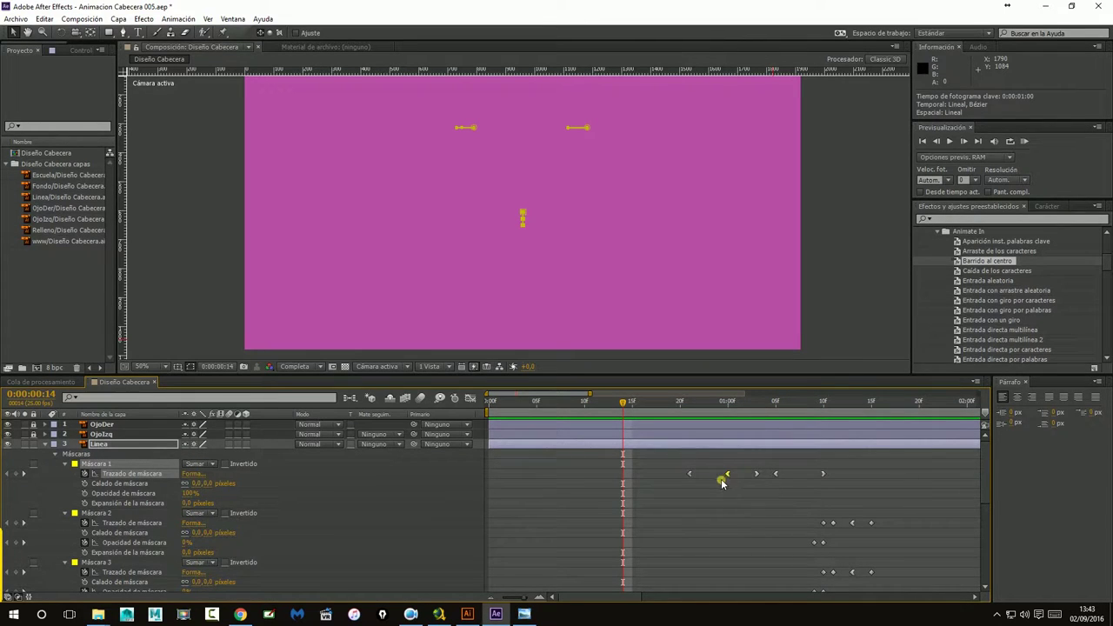
key("ctrl+c")
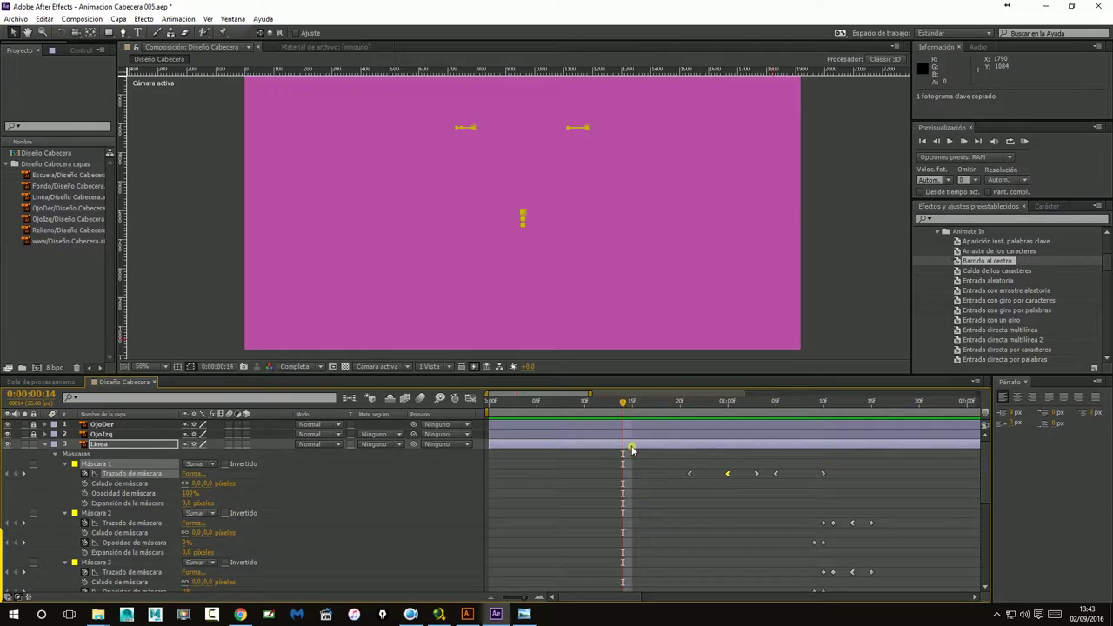
Paste the copied mask keyframe at frame 21 and check the mask at frame 19.
left_click(632, 449)
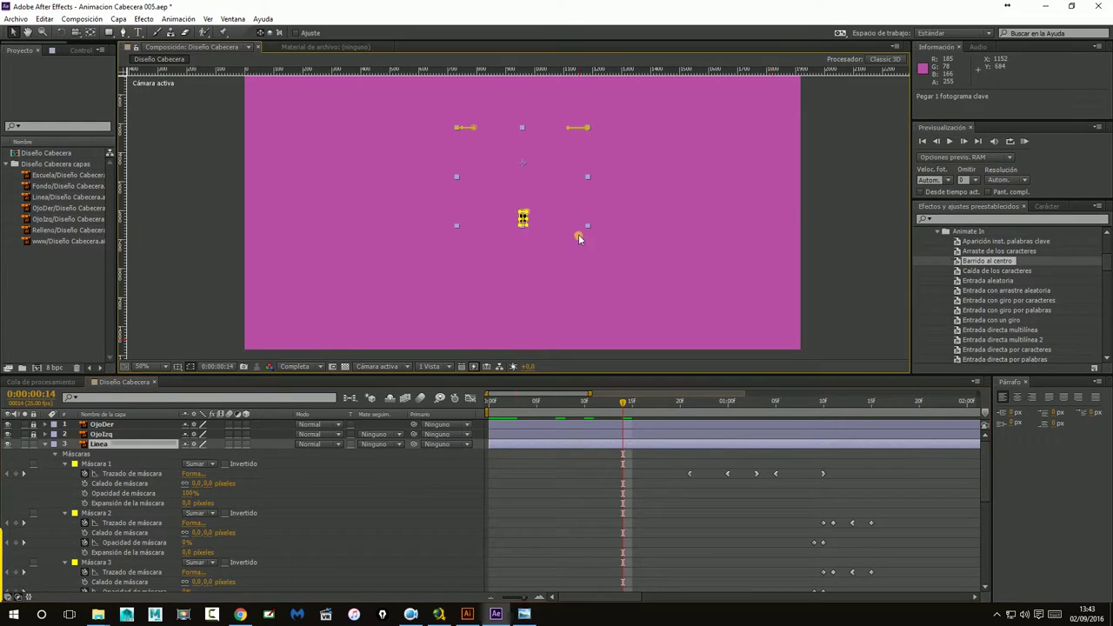
left_click(521, 241)
left_click(688, 402)
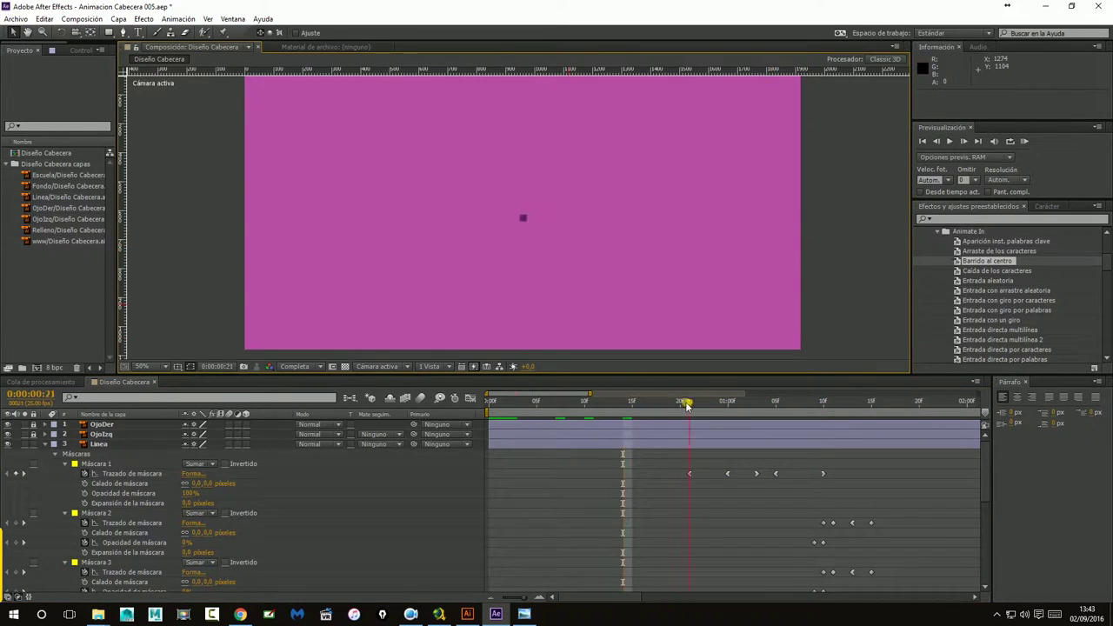
key("ctrl+v")
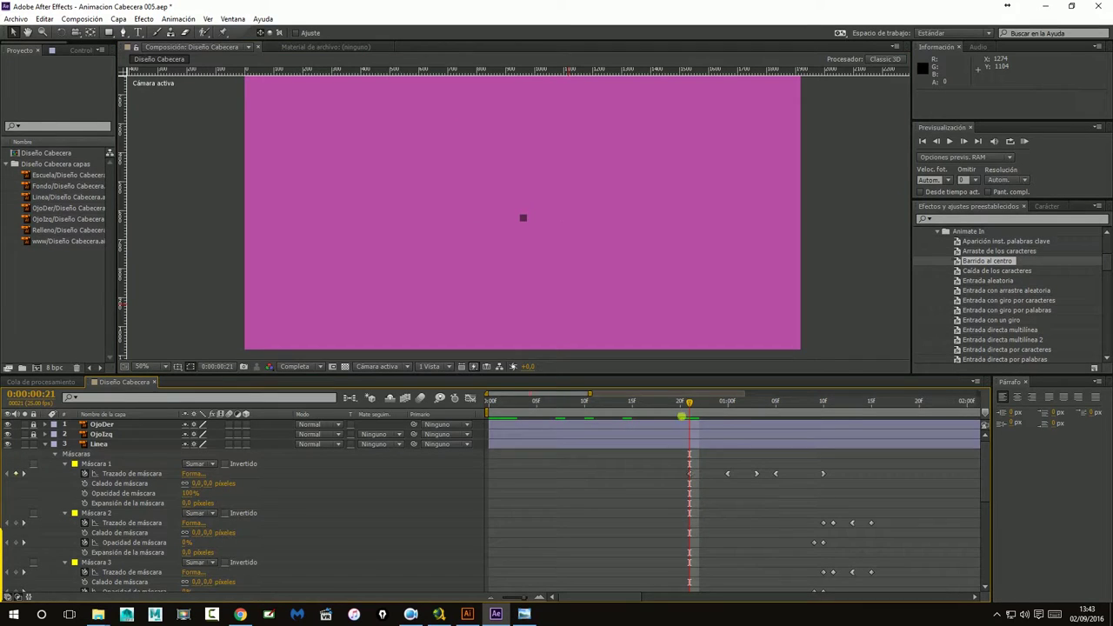
mouse_move(689, 402)
left_mouse_down()
mouse_move(636, 415)
mouse_move(705, 414)
mouse_move(688, 423)
left_mouse_up()
Review the reveal around frames 16–18 and drag the collapsed-line keyframe to frame 17.
scroll(735, 495, "down", 5)
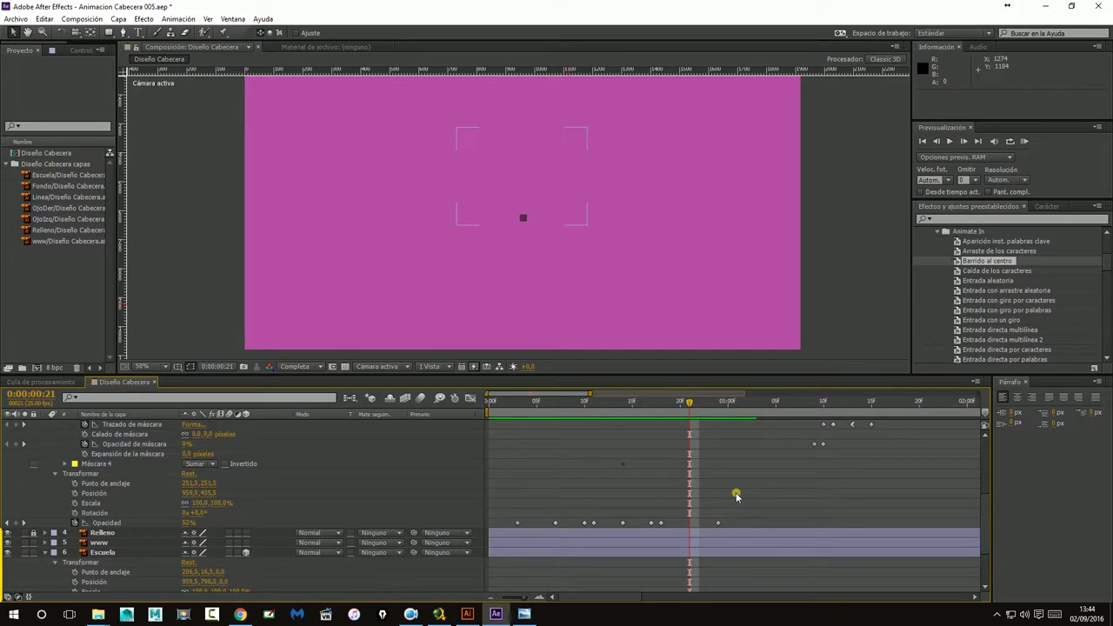
scroll(735, 495, "up", 2)
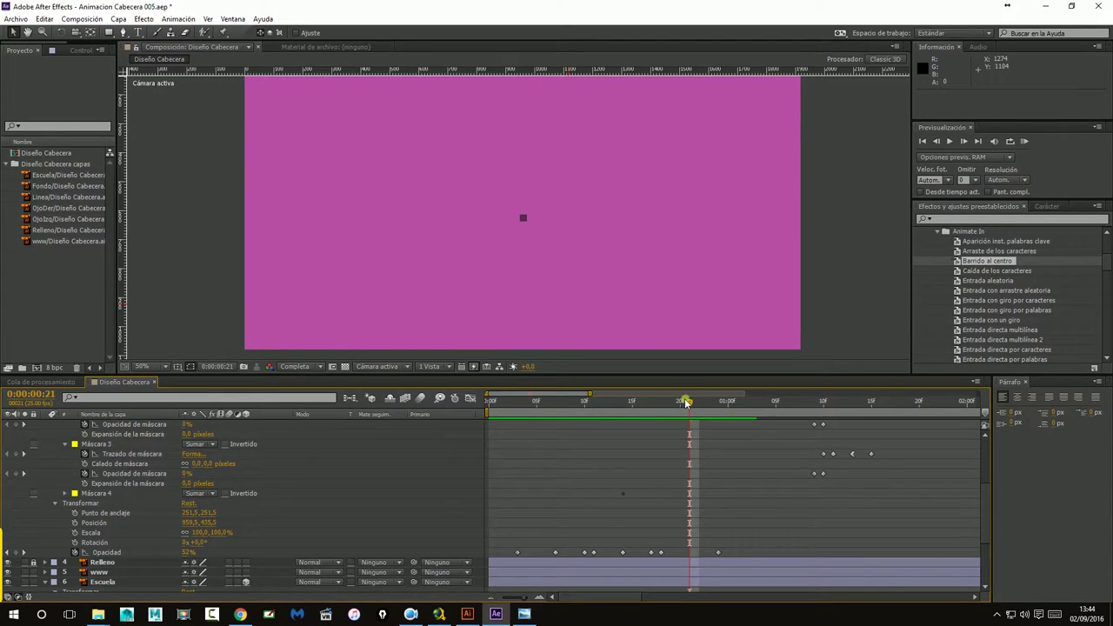
mouse_move(689, 403)
left_mouse_down()
mouse_move(643, 407)
mouse_move(727, 418)
mouse_move(660, 415)
left_mouse_up()
scroll(739, 465, "up", 4)
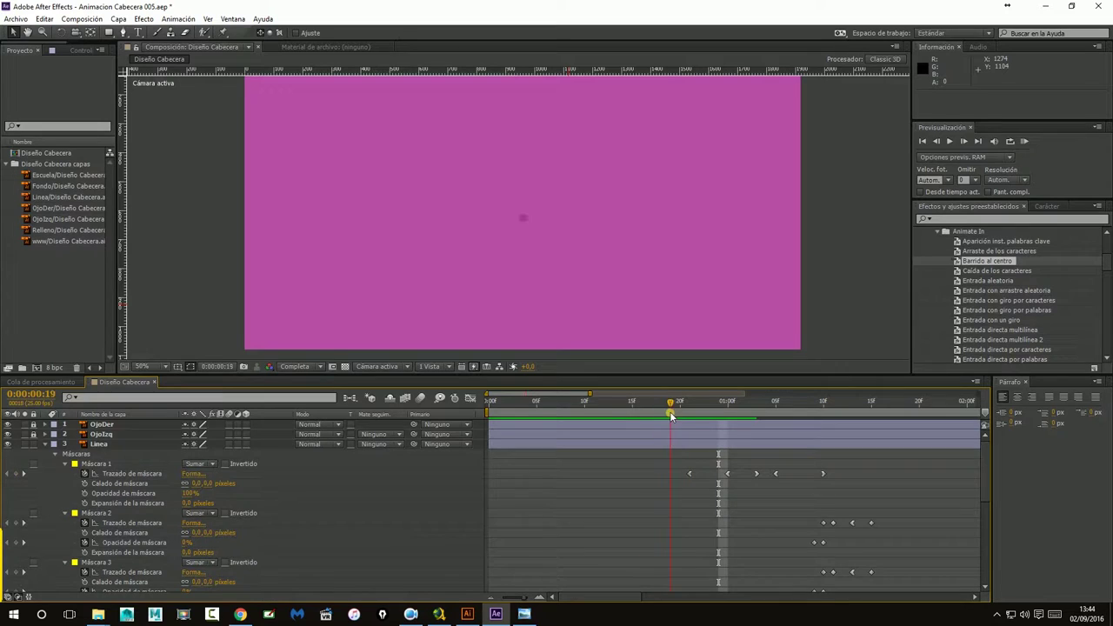
left_click_drag(682, 416, 658, 424)
left_click_drag(658, 424, 651, 423)
left_click_drag(689, 473, 655, 476)
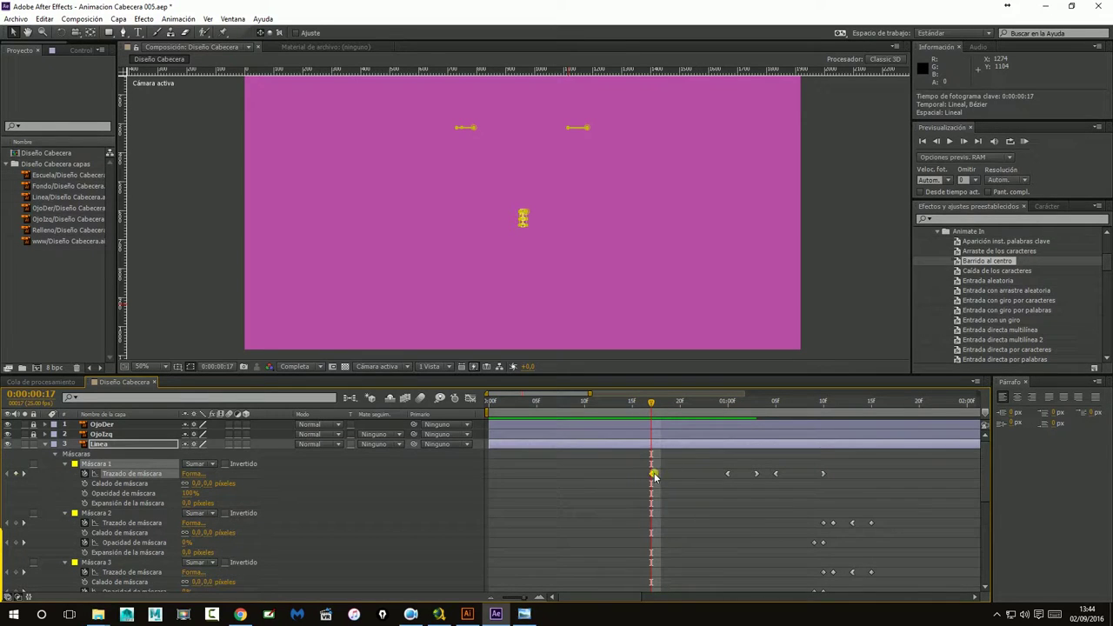
Zoom the composition to 200% and preview the mask between frames 15 and 19.
key("period")
key("period")
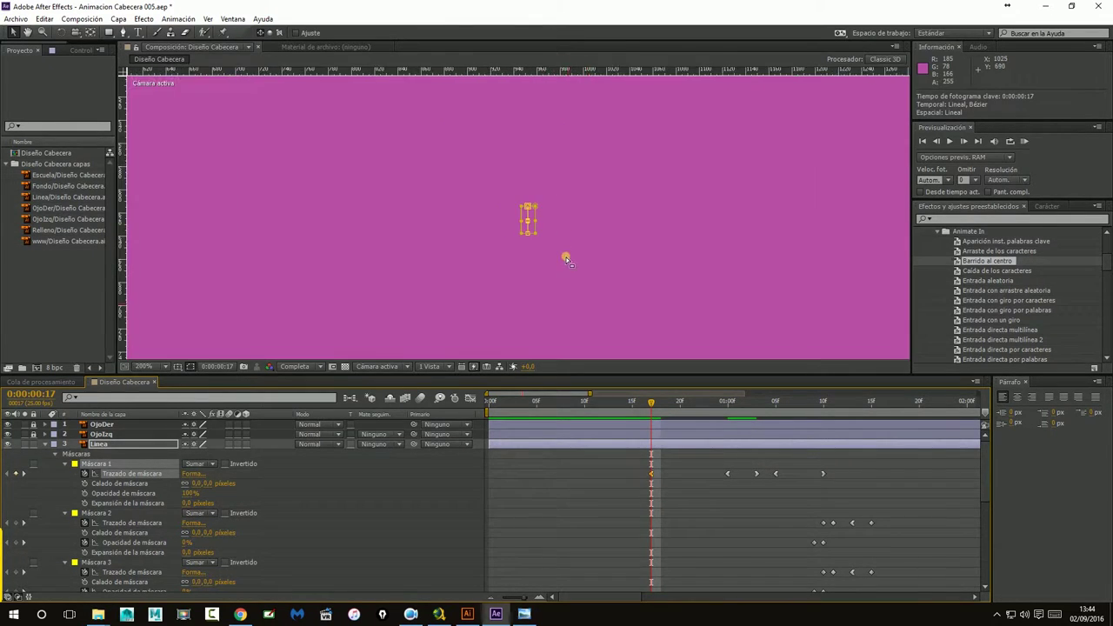
left_click_drag(654, 405, 701, 405)
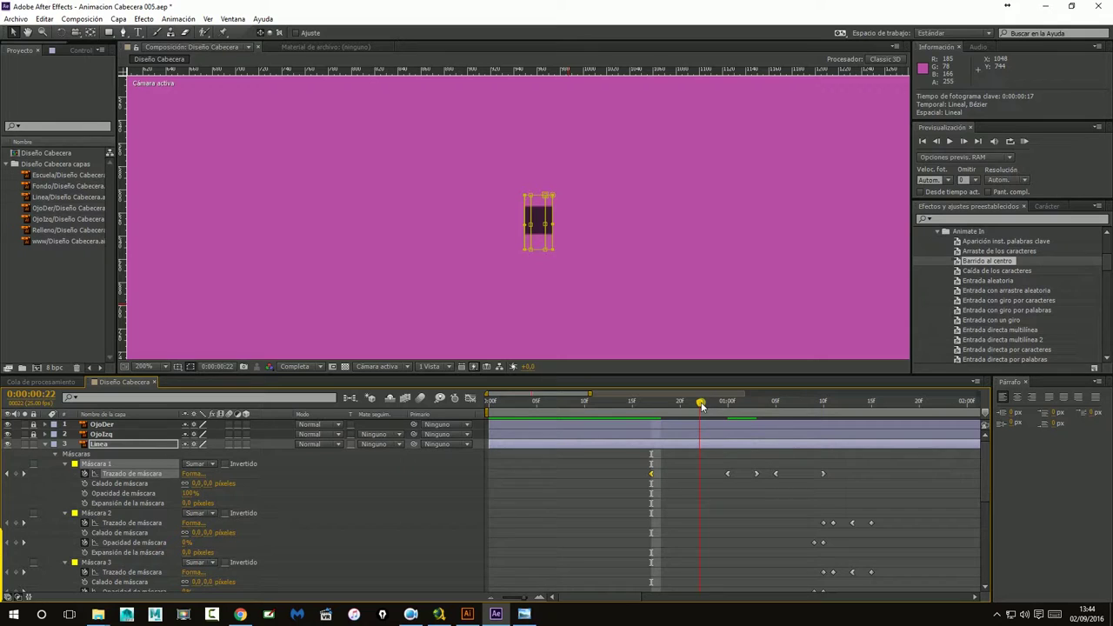
left_click_drag(702, 405, 670, 405)
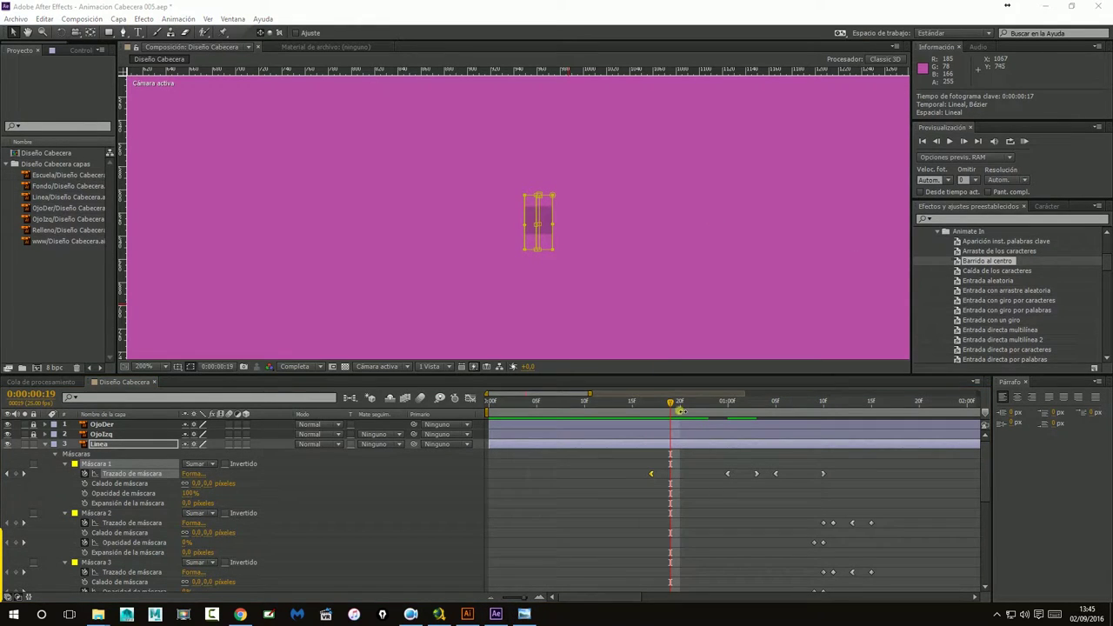
mouse_move(680, 409)
left_mouse_down()
mouse_move(572, 410)
mouse_move(588, 412)
left_mouse_up()
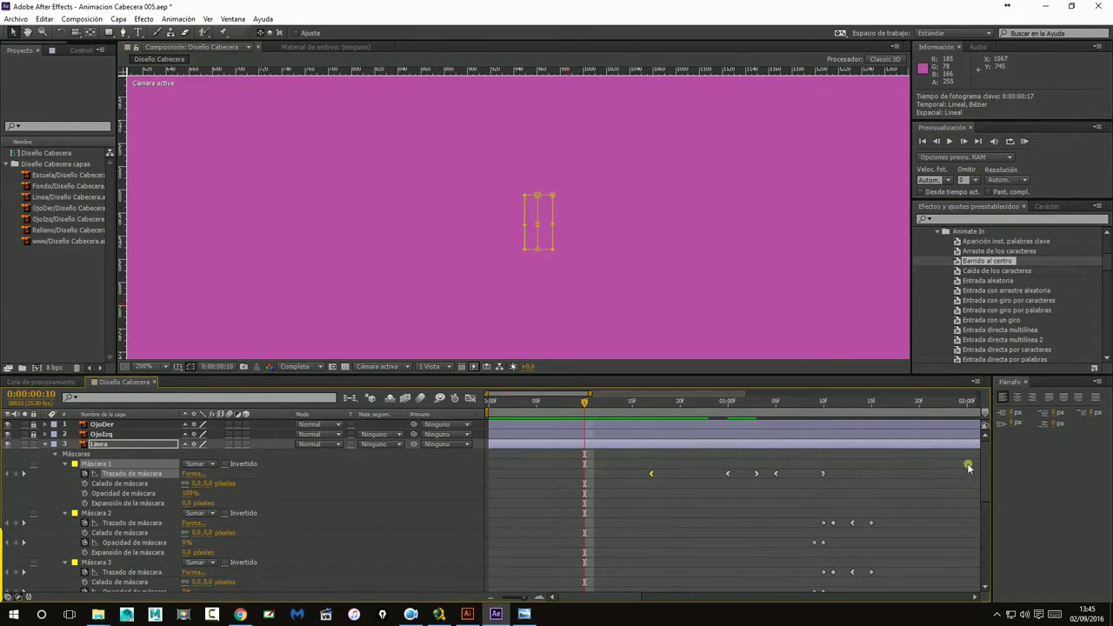
left_click_drag(981, 455, 987, 515)
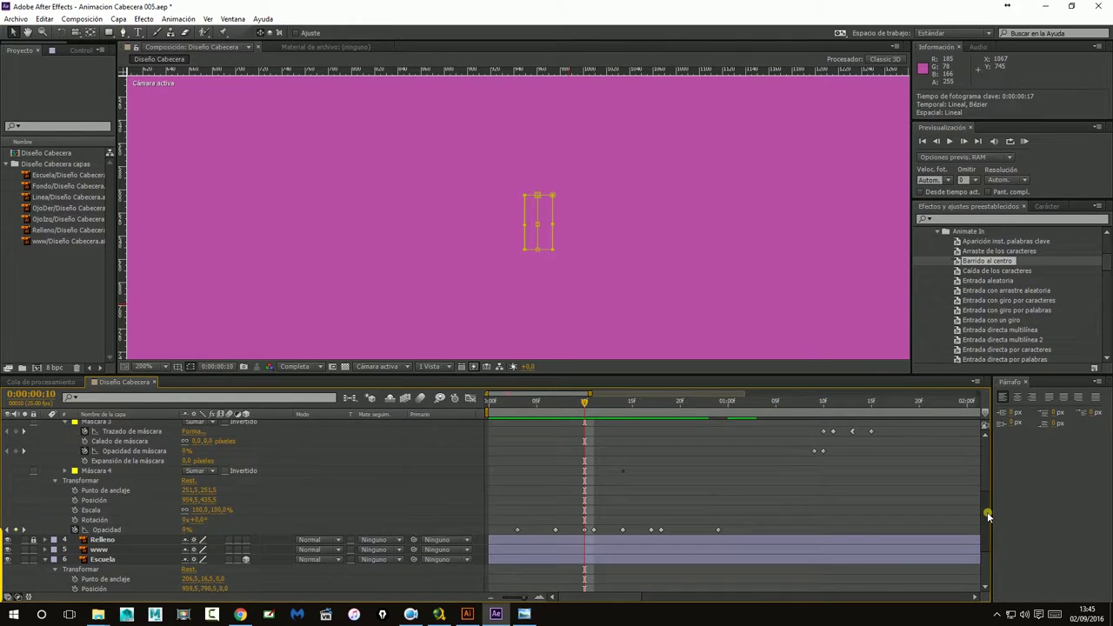
mouse_move(589, 404)
left_mouse_down()
mouse_move(694, 414)
mouse_move(672, 413)
left_mouse_up()
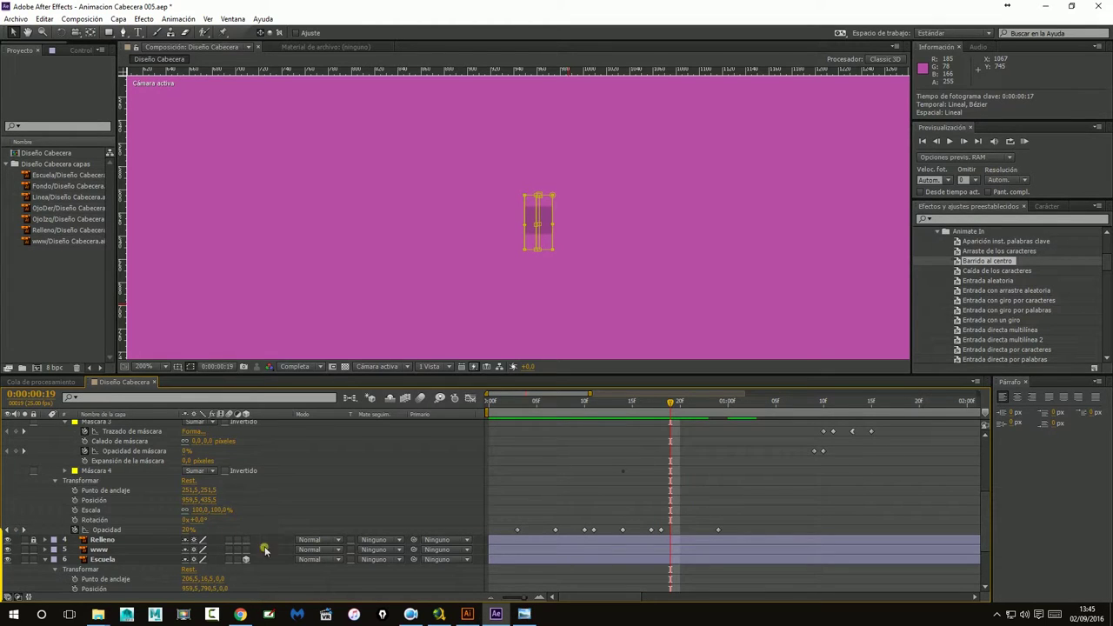
Key Linea's Opacidad to 100% at frame 19 and drag Máscara 1's first path keyframe there.
left_click_drag(191, 530, 274, 528)
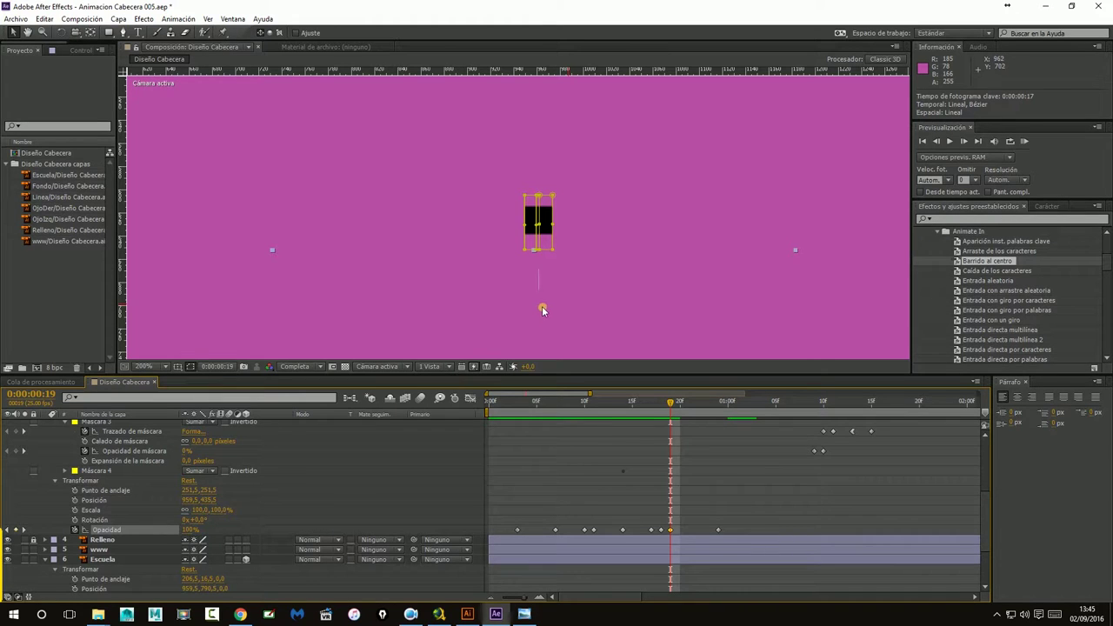
scroll(678, 504, "up", 5)
scroll(679, 504, "up", 1)
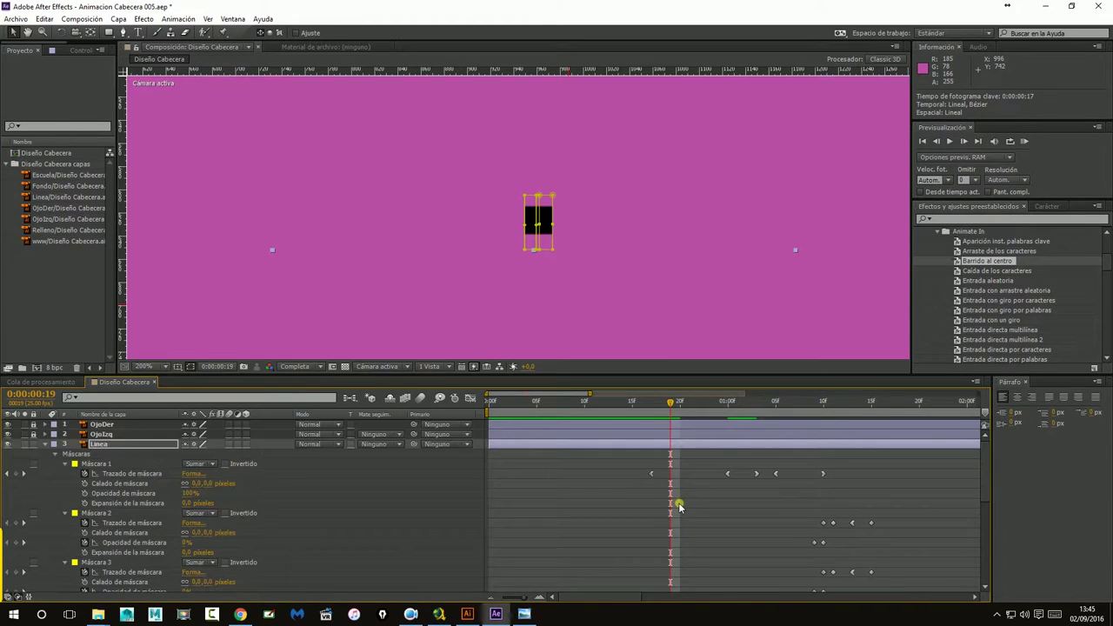
left_click_drag(650, 473, 671, 478)
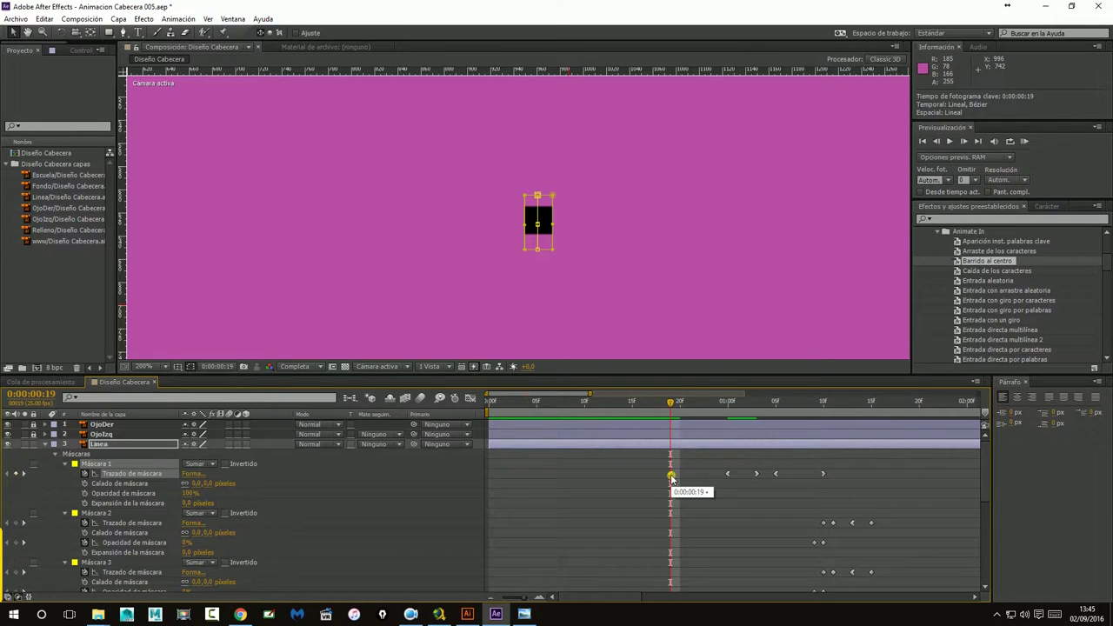
mouse_move(671, 403)
left_mouse_down()
mouse_move(711, 404)
mouse_move(671, 405)
left_mouse_up()
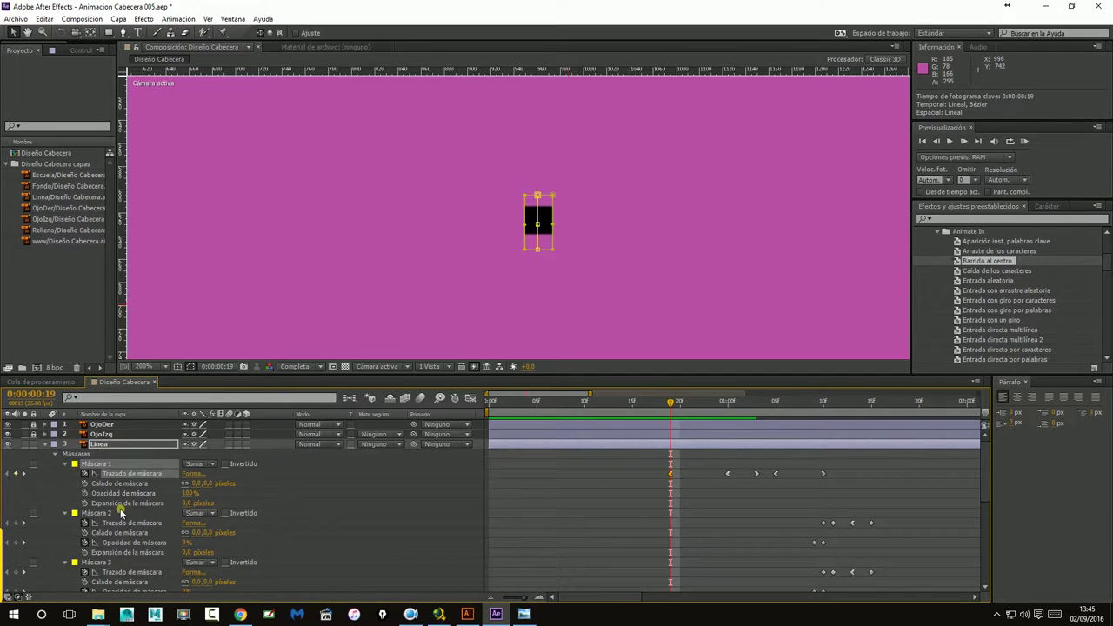
Select Máscara 1, then Máscara 4 of the Linea layer.
left_click(92, 463)
scroll(99, 483, "down", 2)
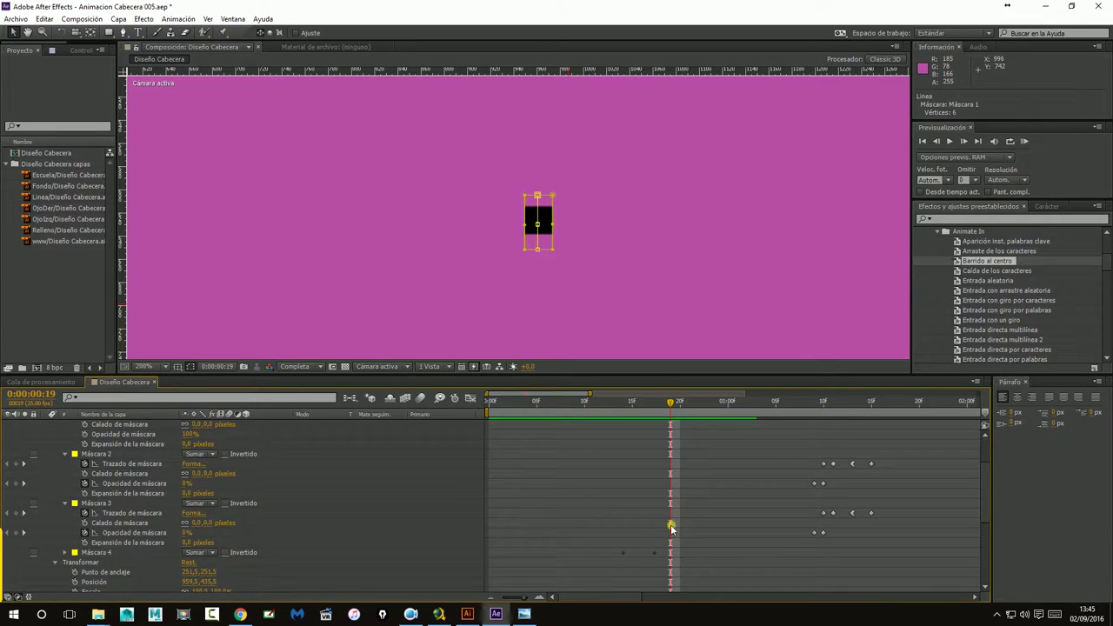
scroll(672, 528, "up", 2)
left_click(552, 251)
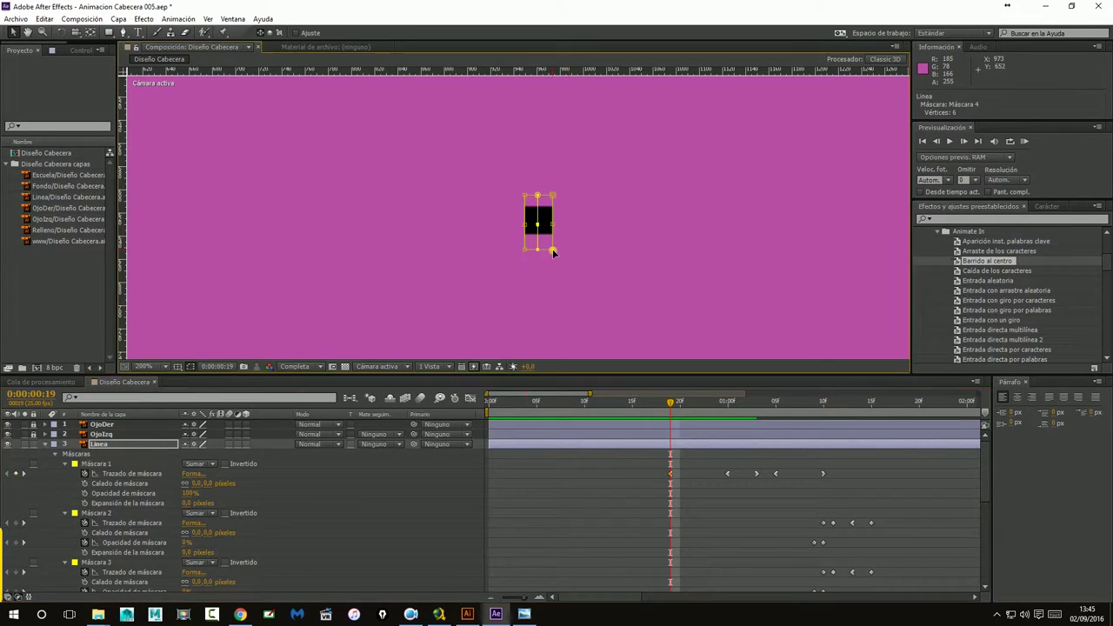
scroll(100, 477, "down", 3)
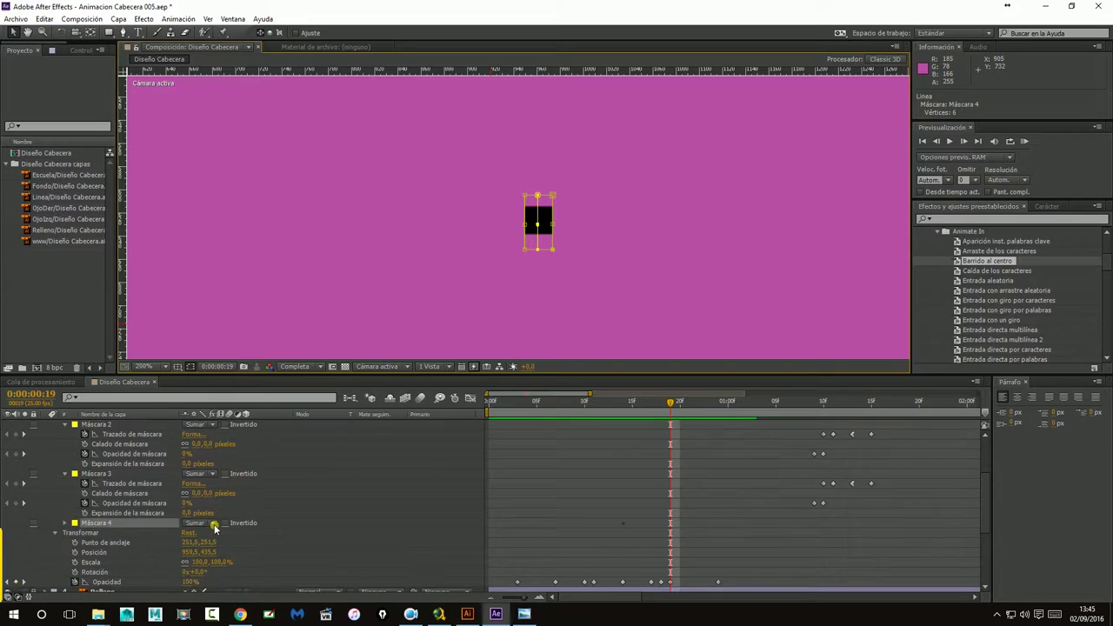
left_click(119, 526)
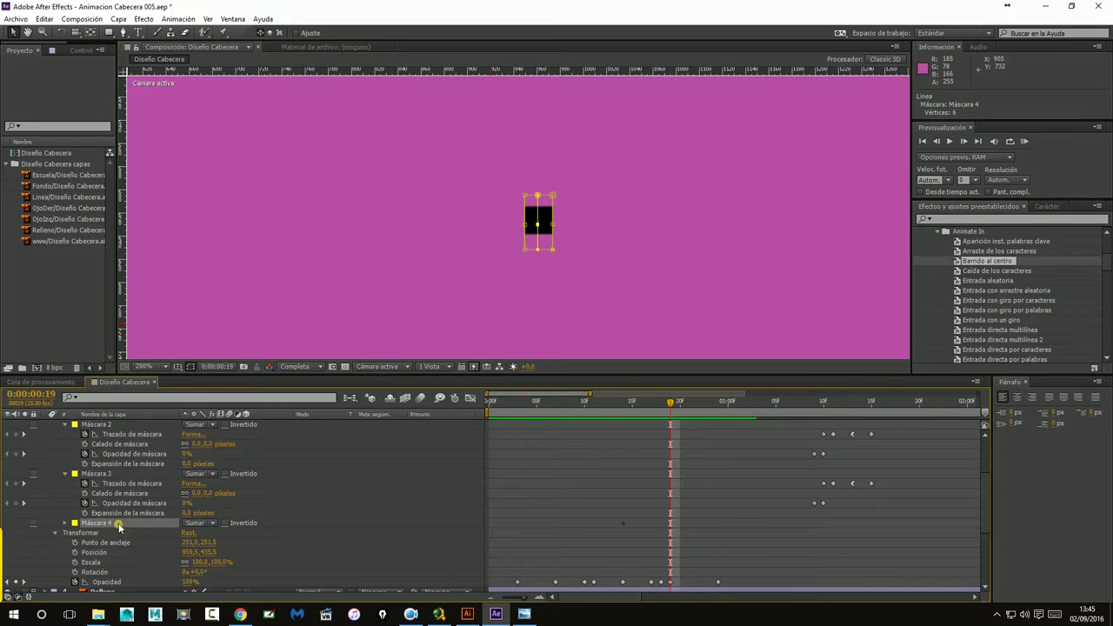
Set Linea's opacity to 0% at frame 19 and adjust the frame-24 opacity keyframe.
left_click(671, 583)
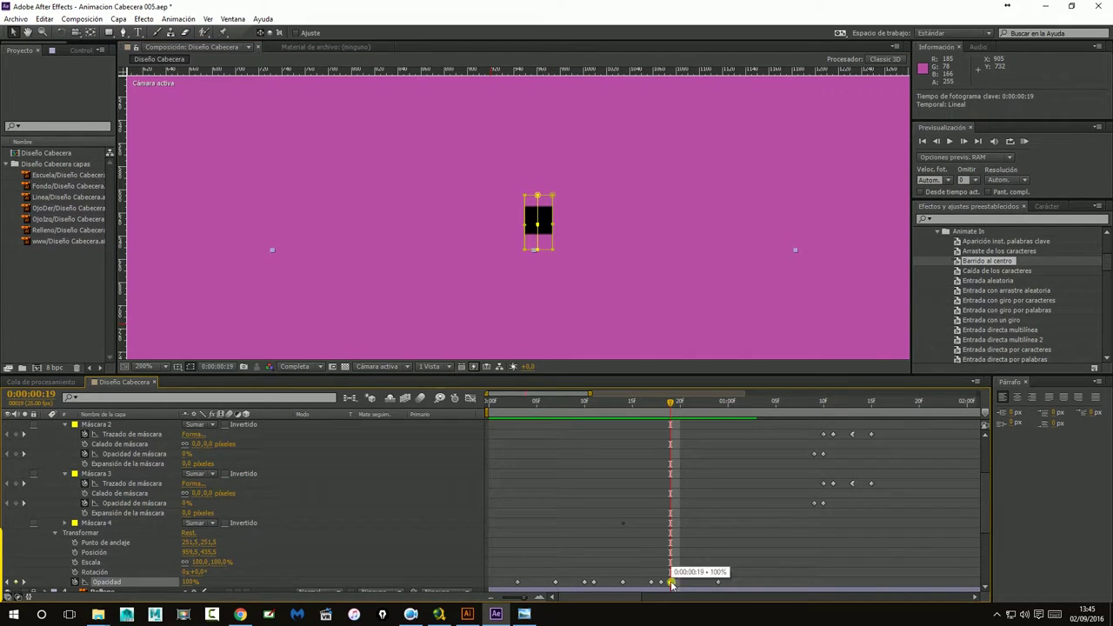
left_click_drag(192, 587, 73, 582)
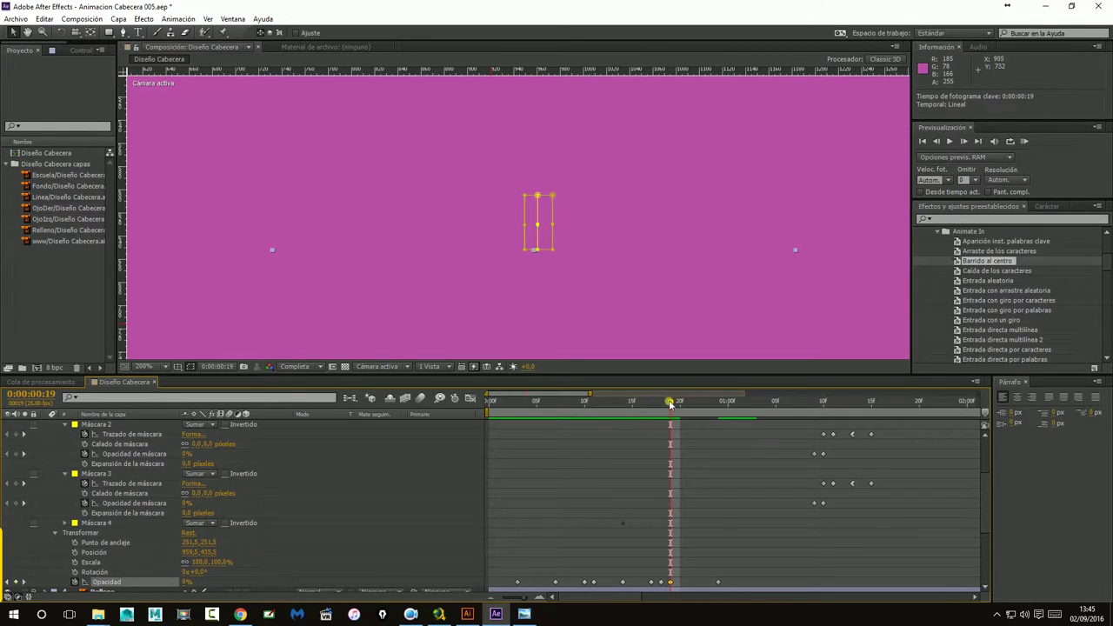
left_click_drag(670, 405, 720, 404)
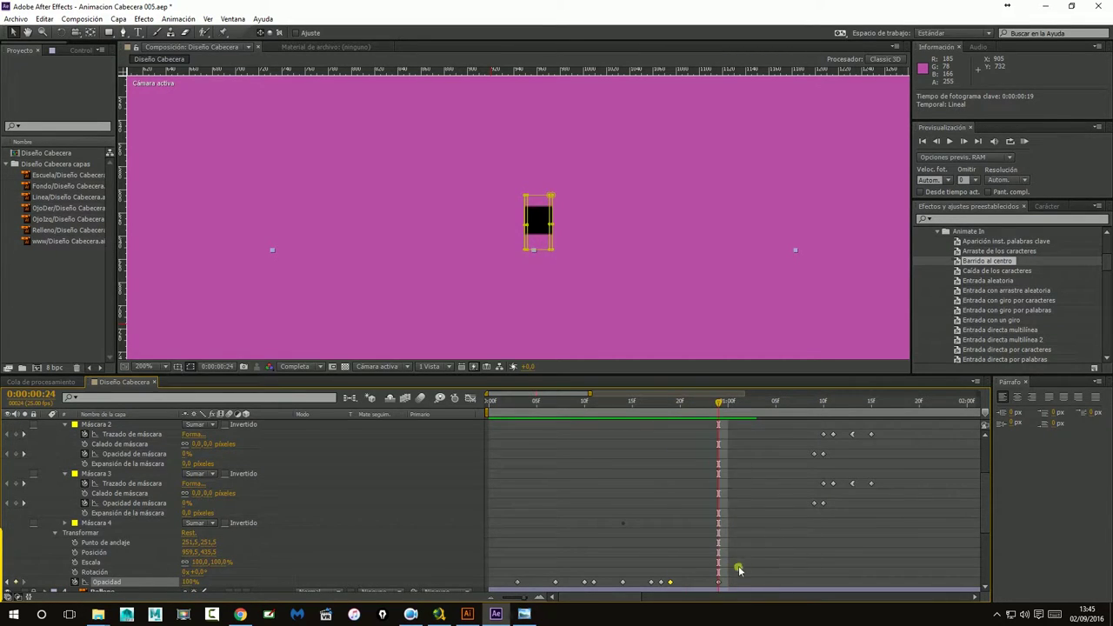
left_click(718, 583)
left_click_drag(188, 581, 186, 580)
left_click_drag(719, 405, 677, 409)
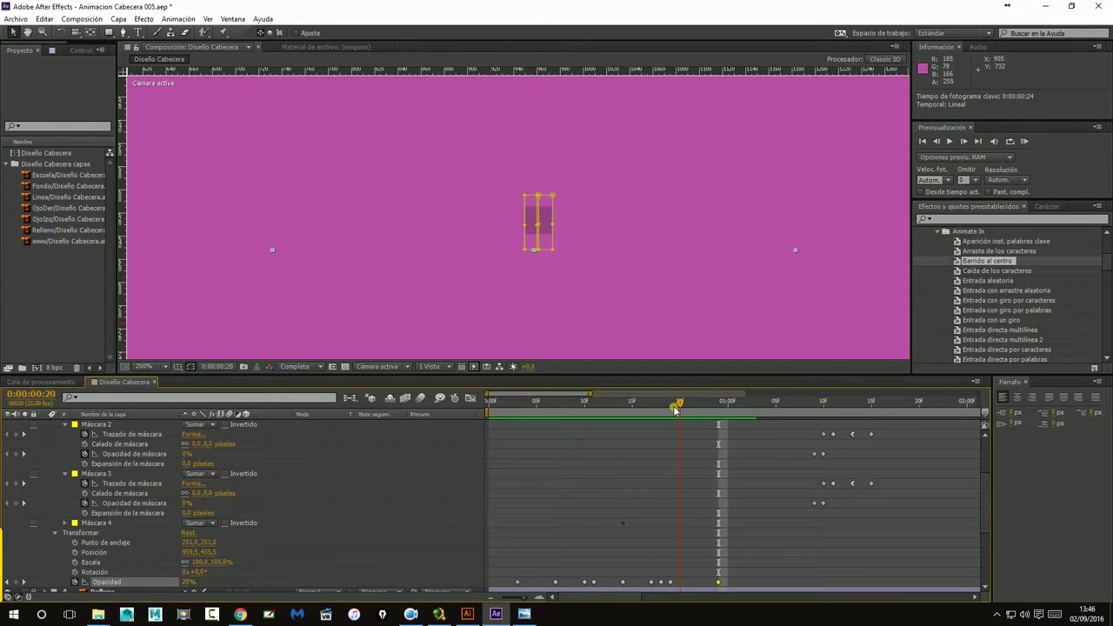
left_click_drag(675, 410, 669, 405)
Review the mask animation near frame 19, reselecting Máscara 1, its opacity keyframe and Máscara 4.
scroll(701, 489, "up", 5)
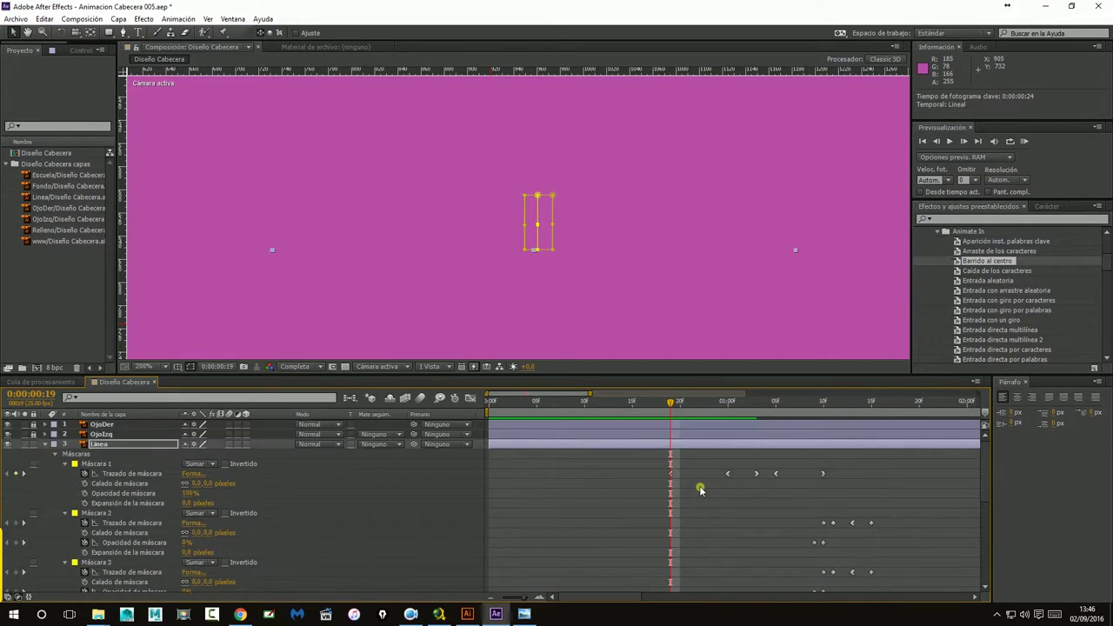
scroll(701, 490, "down", 5)
scroll(701, 490, "up", 5)
left_click_drag(673, 404, 671, 416)
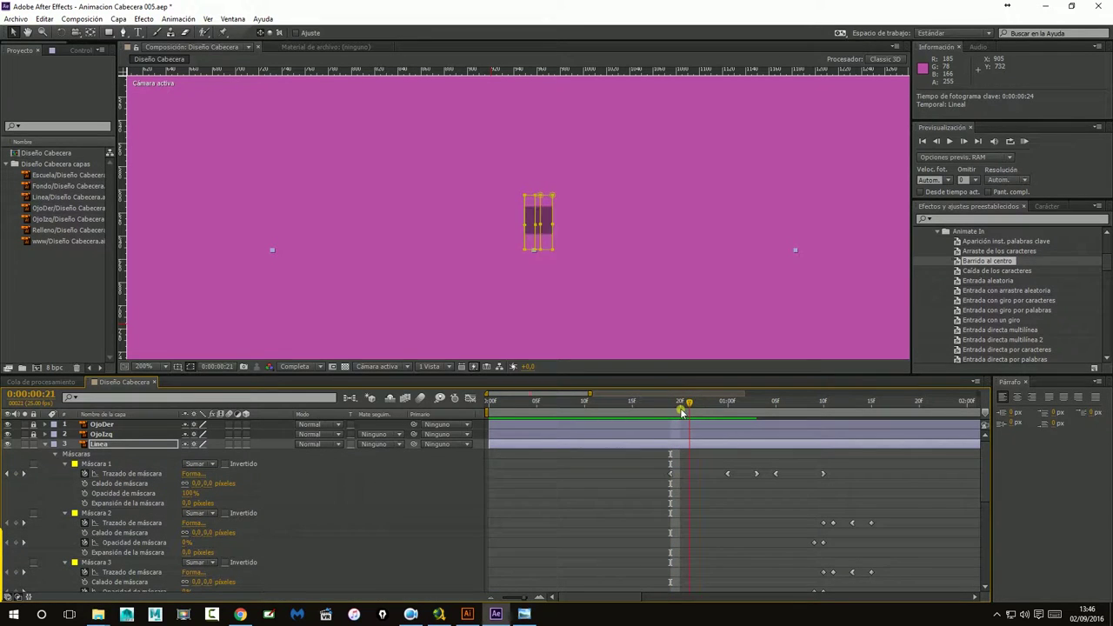
left_click(94, 467)
scroll(96, 472, "down", 3)
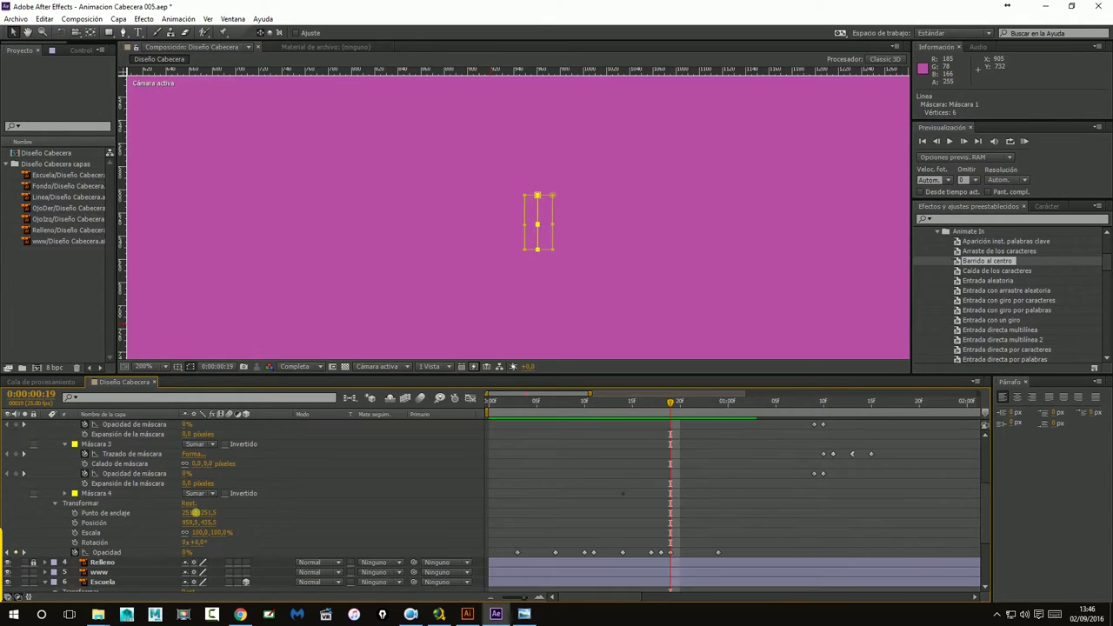
left_click(671, 553)
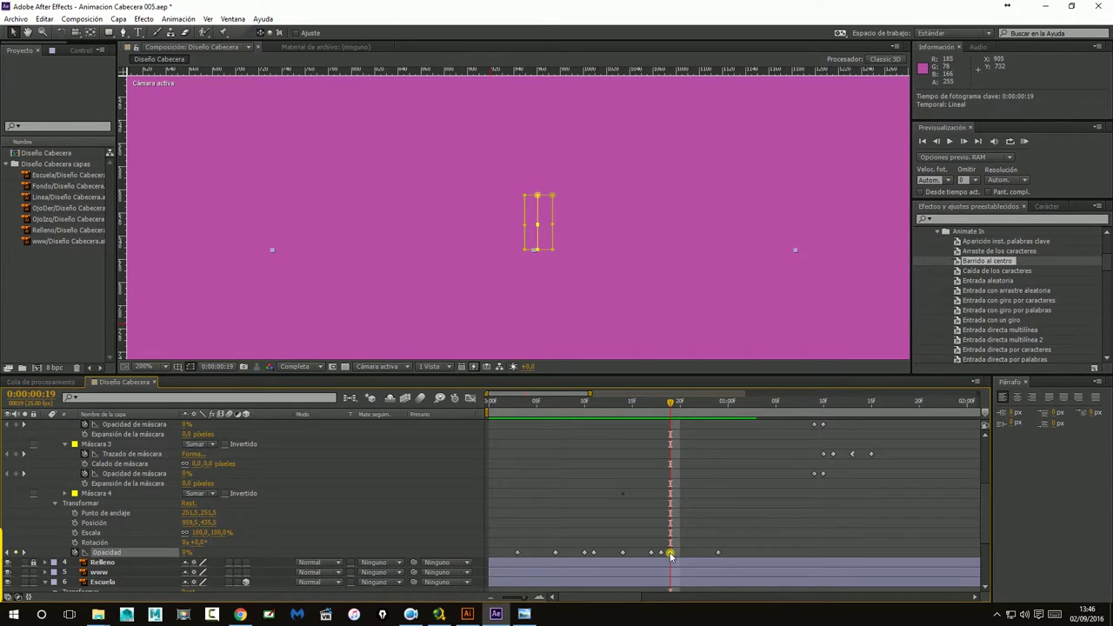
left_click(527, 196)
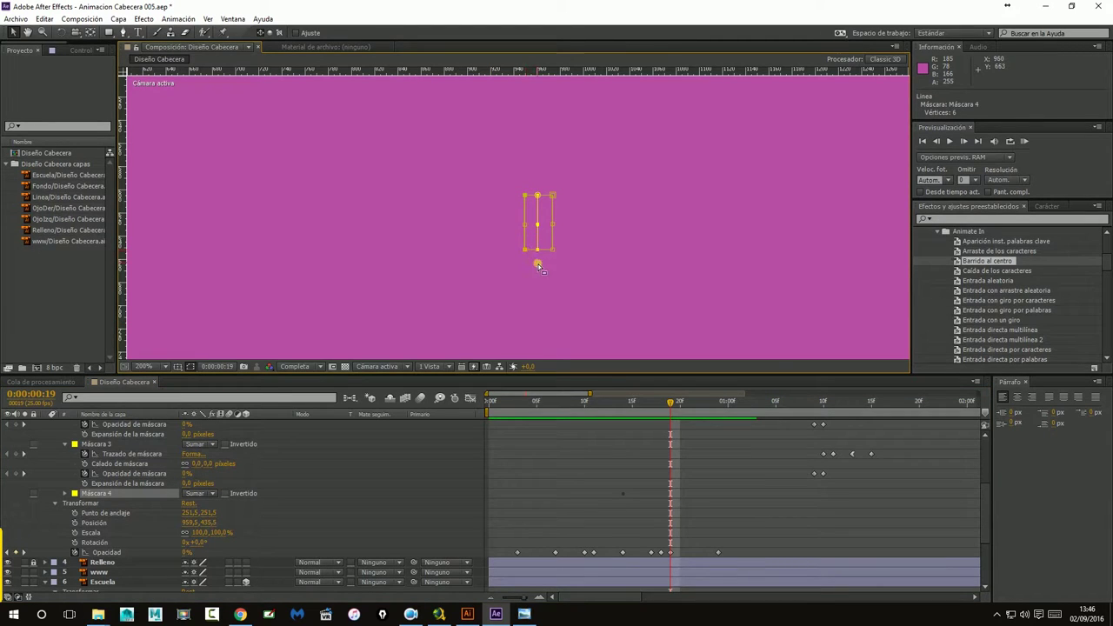
scroll(522, 217, "up", 3)
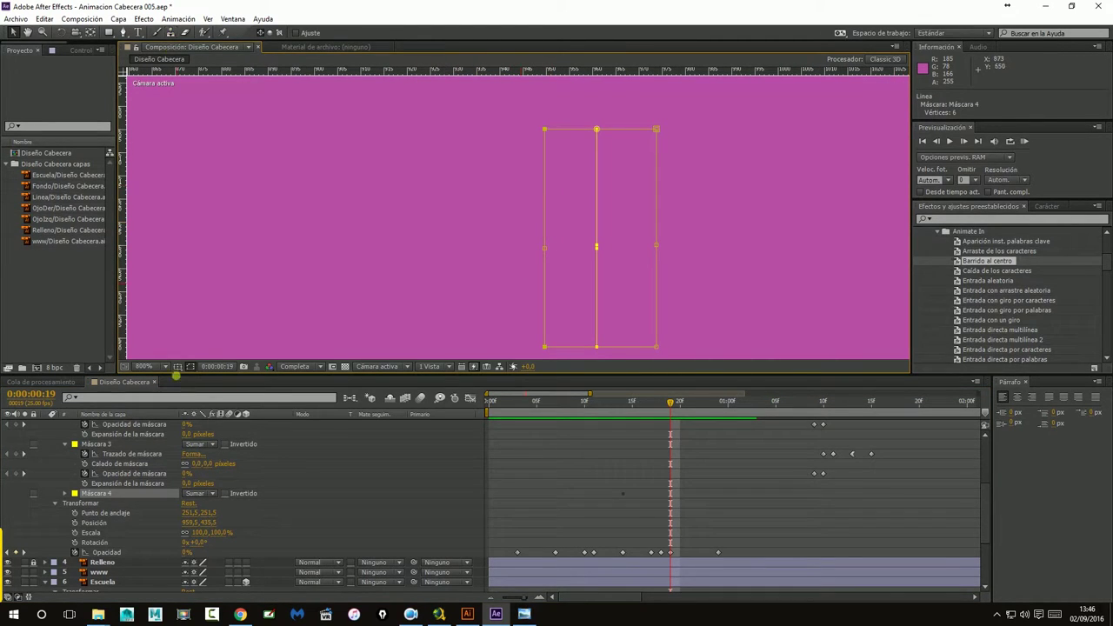
Look through the grid, guide and view options for snapping without changing anything.
left_click(177, 366)
left_click(433, 120)
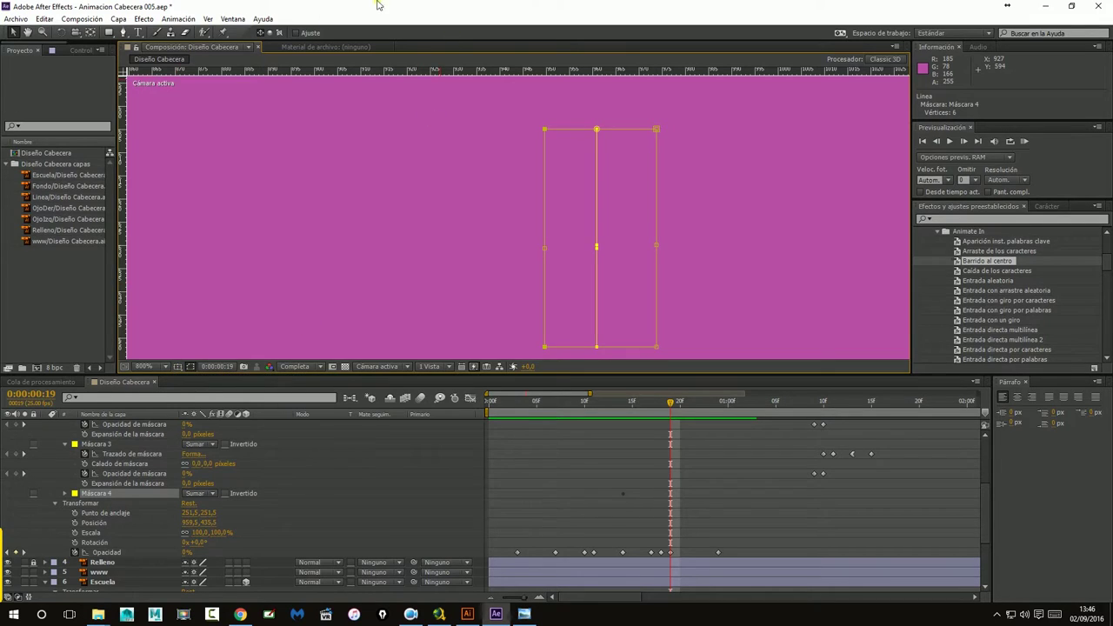
left_click(207, 19)
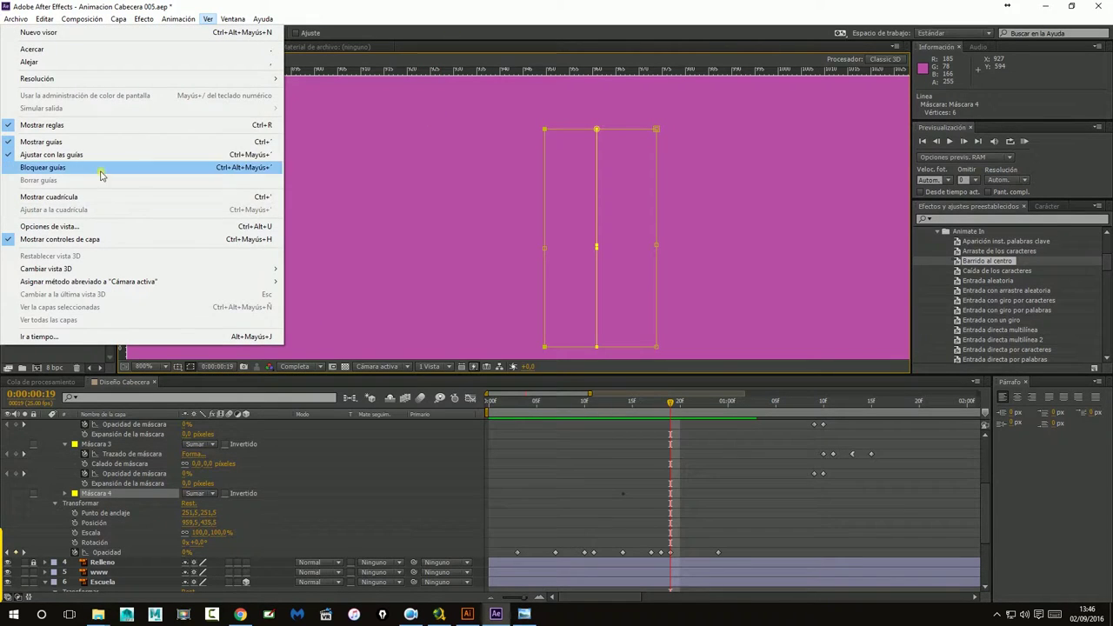
key("Escape")
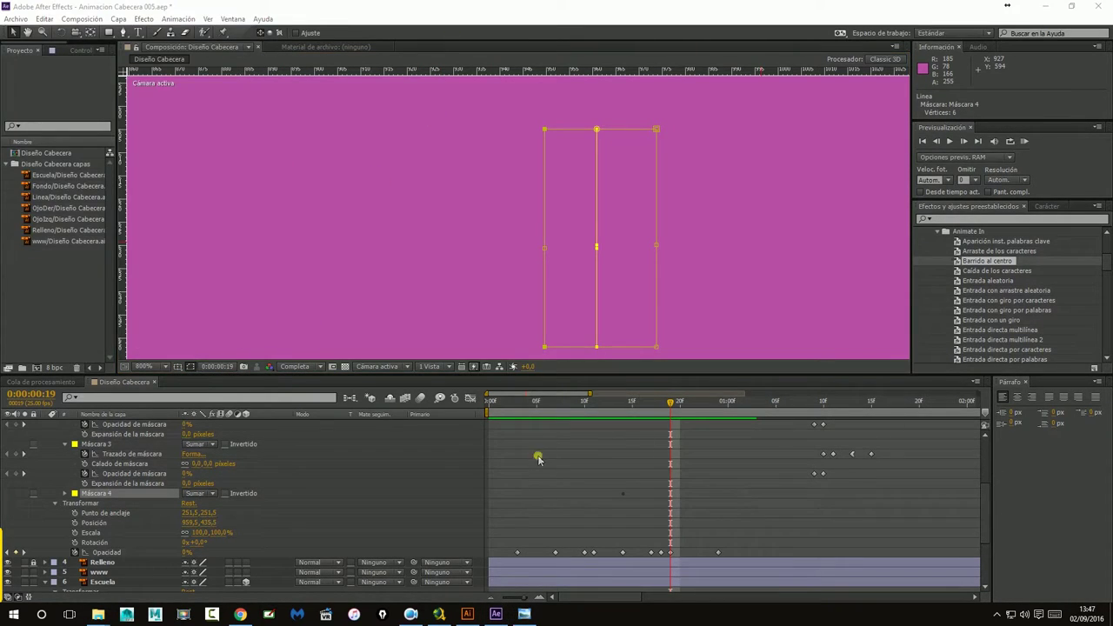
scroll(443, 474, "up", 2)
scroll(443, 474, "up", 1)
scroll(443, 474, "up", 2)
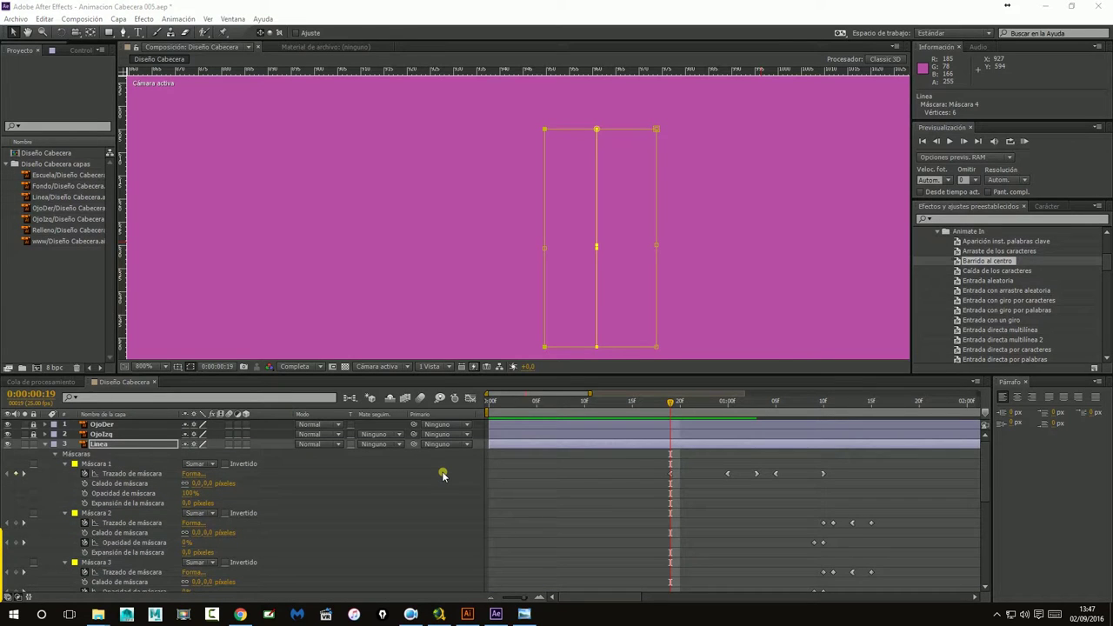
scroll(549, 512, "down", 3)
scroll(548, 512, "down", 3)
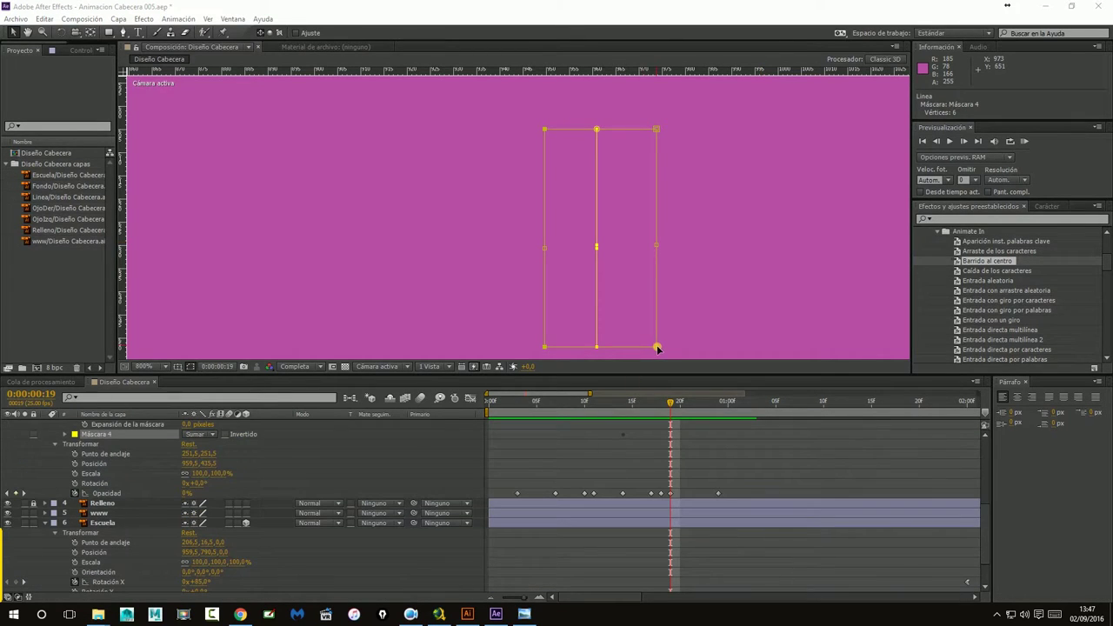
scroll(664, 450, "down", 2)
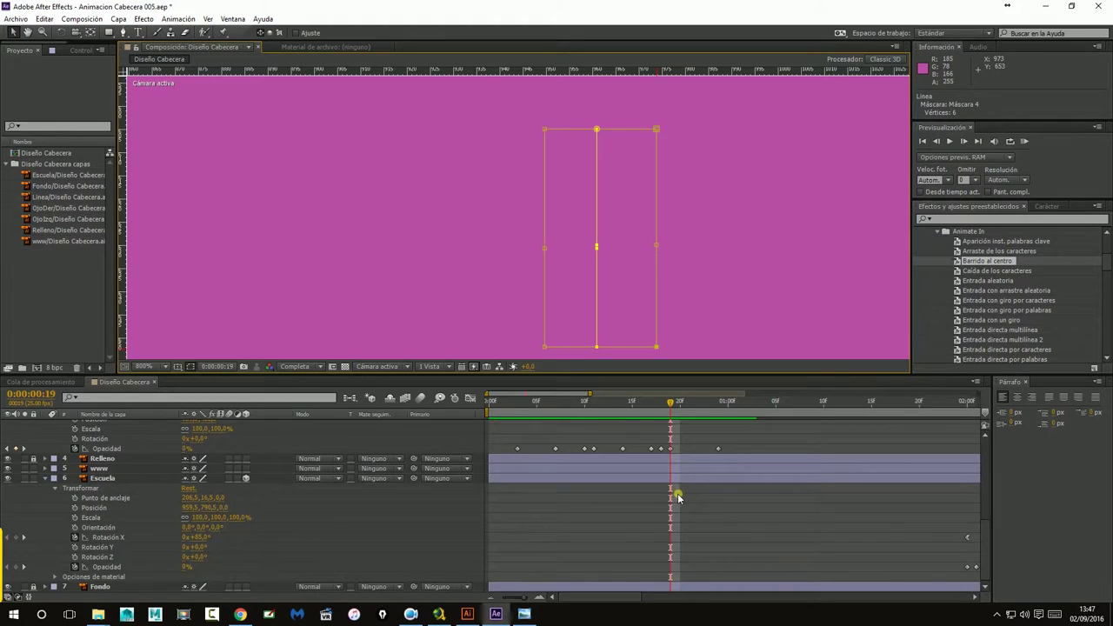
scroll(678, 497, "up", 3)
scroll(592, 496, "up", 1)
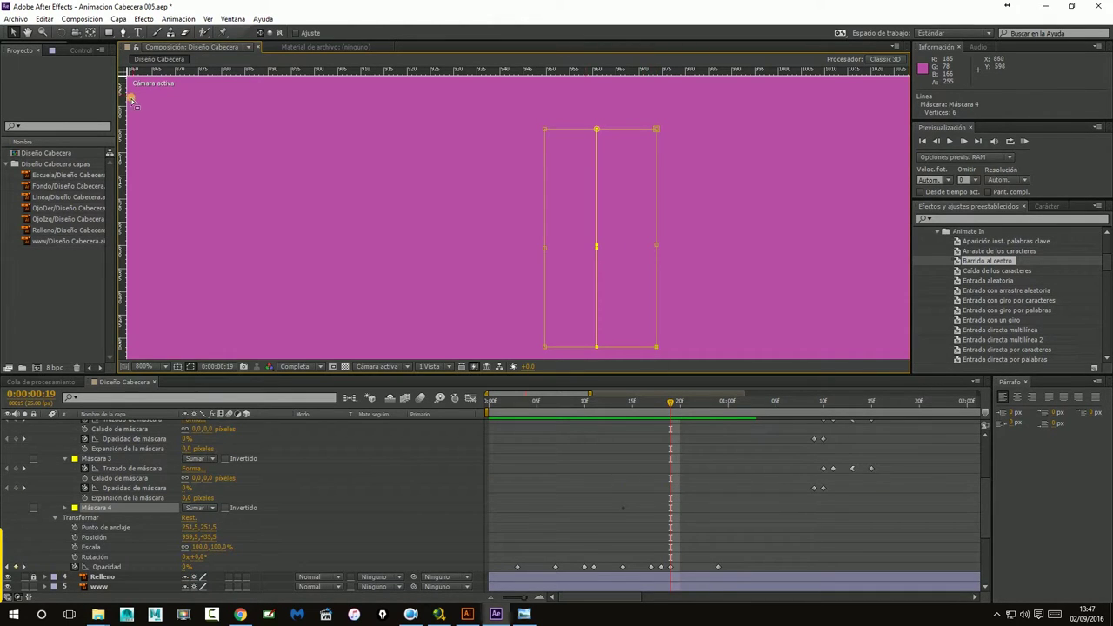
Add a vertical guide at the composition centre (~960 px) and select Máscara 1's frame-19 path keyframe.
left_click_drag(124, 108, 595, 148)
mouse_move(670, 405)
left_mouse_down()
mouse_move(703, 419)
mouse_move(671, 428)
left_mouse_up()
scroll(722, 539, "up", 5)
left_click(672, 474)
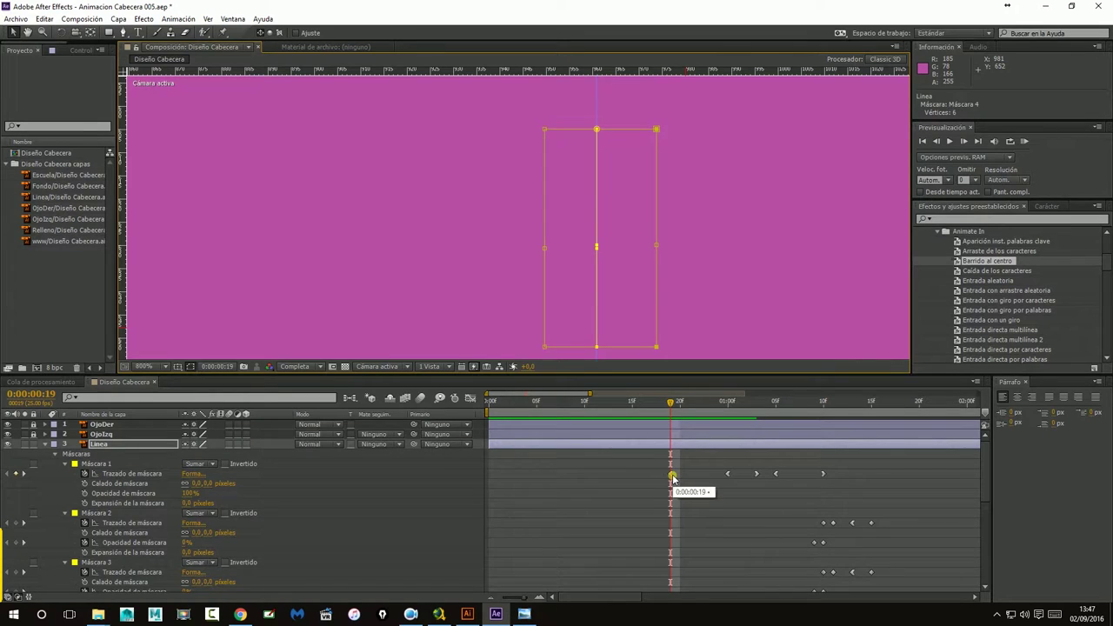
scroll(672, 477, "down", 2)
scroll(672, 477, "down", 2)
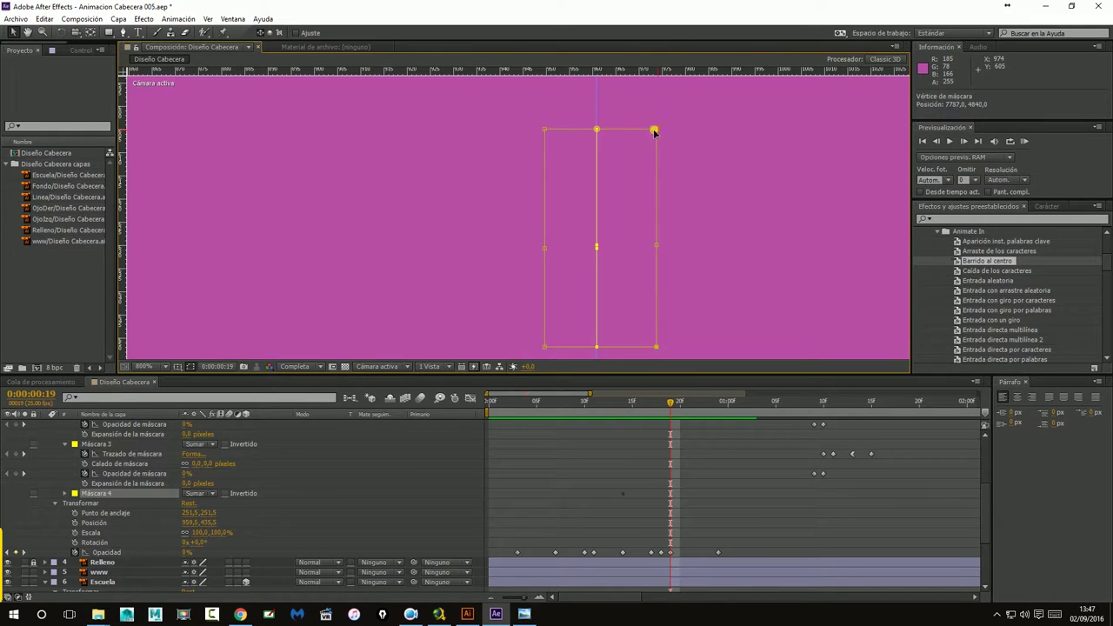
Pull Máscara 4's right and left vertices onto the centre guide at frame 19, then scrub to frame 23 to check.
left_click_drag(655, 132, 597, 128)
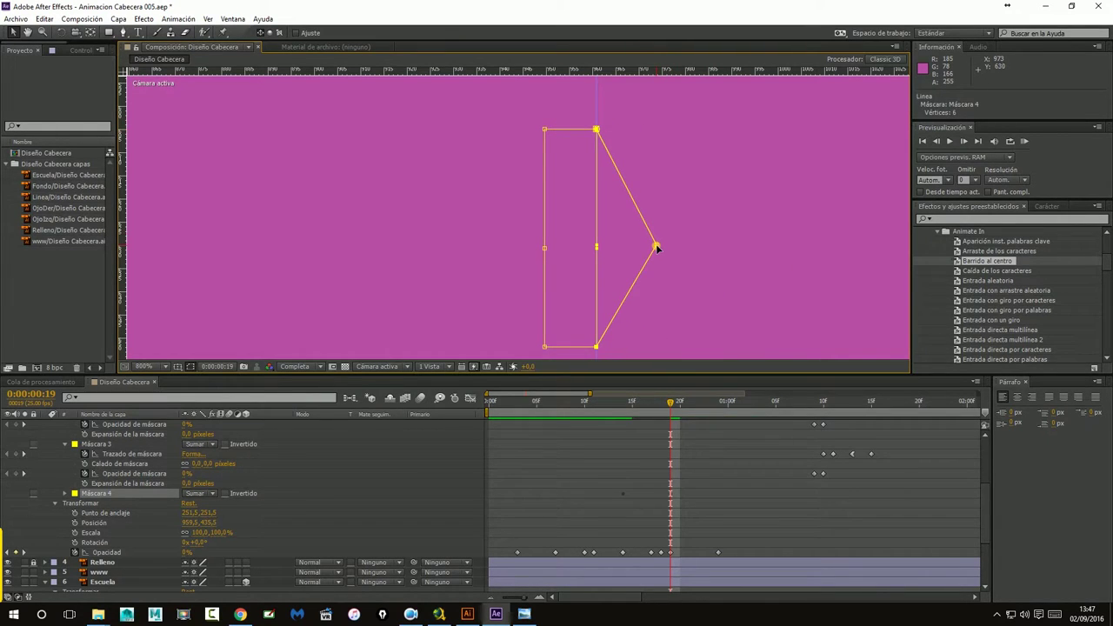
left_click_drag(652, 247, 596, 246)
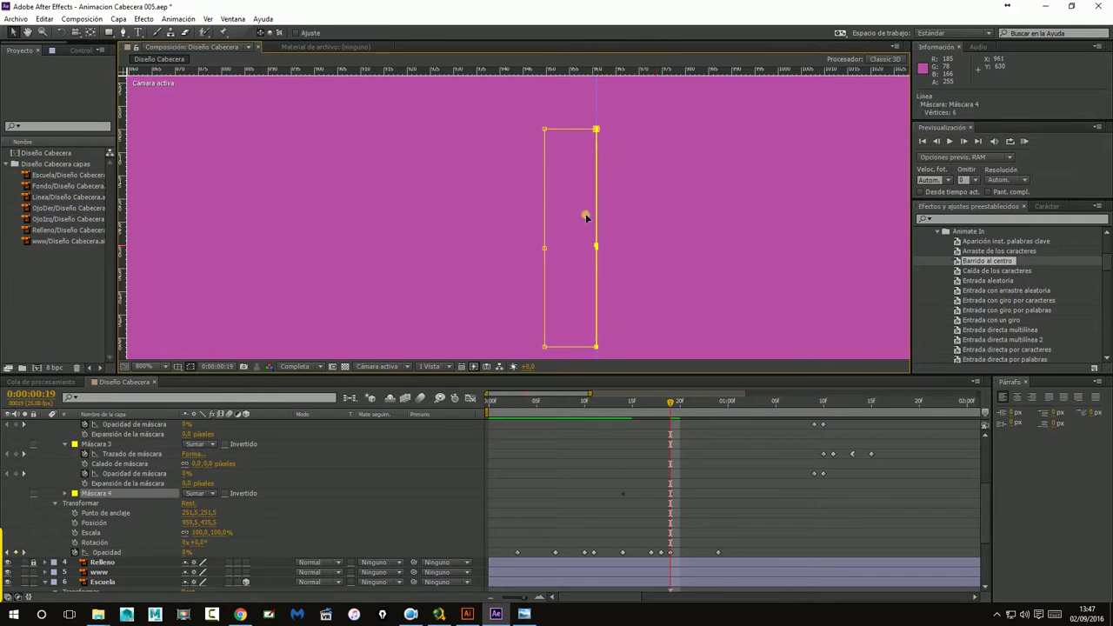
left_click(544, 130, "shift")
left_click(545, 248, "shift")
left_click(544, 346, "shift")
left_click_drag(545, 347, 596, 347)
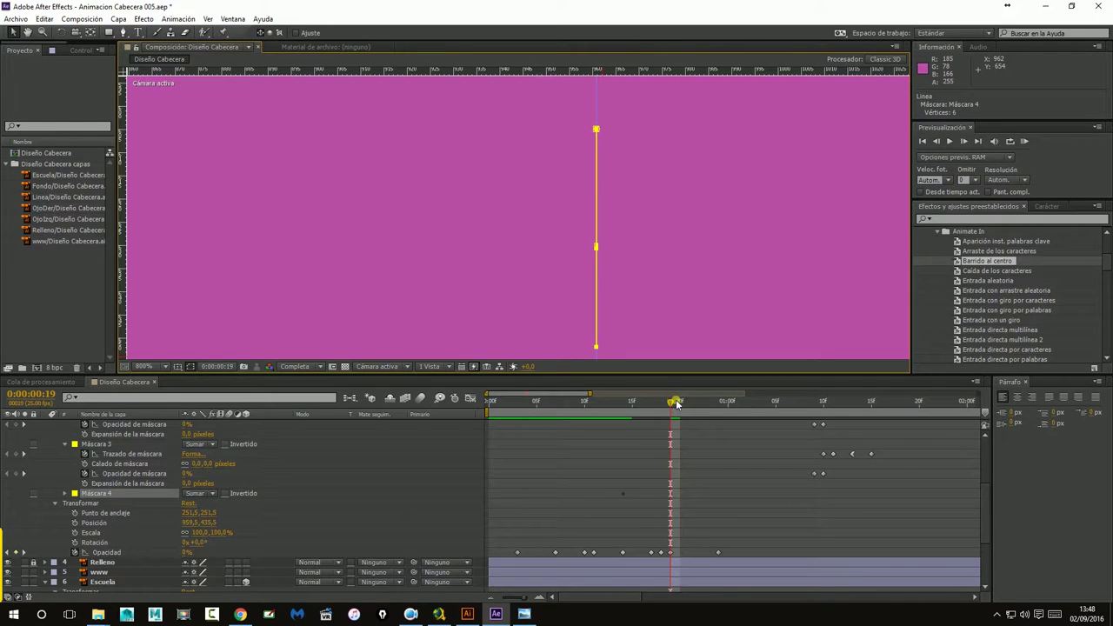
left_click_drag(675, 402, 709, 406)
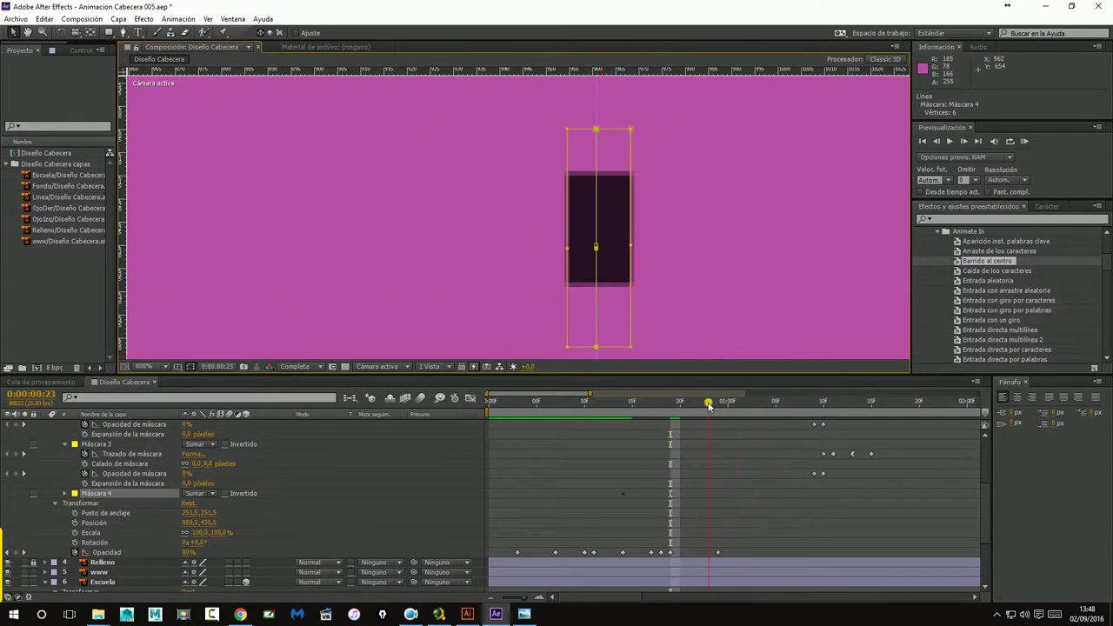
scroll(720, 200, "down", 8)
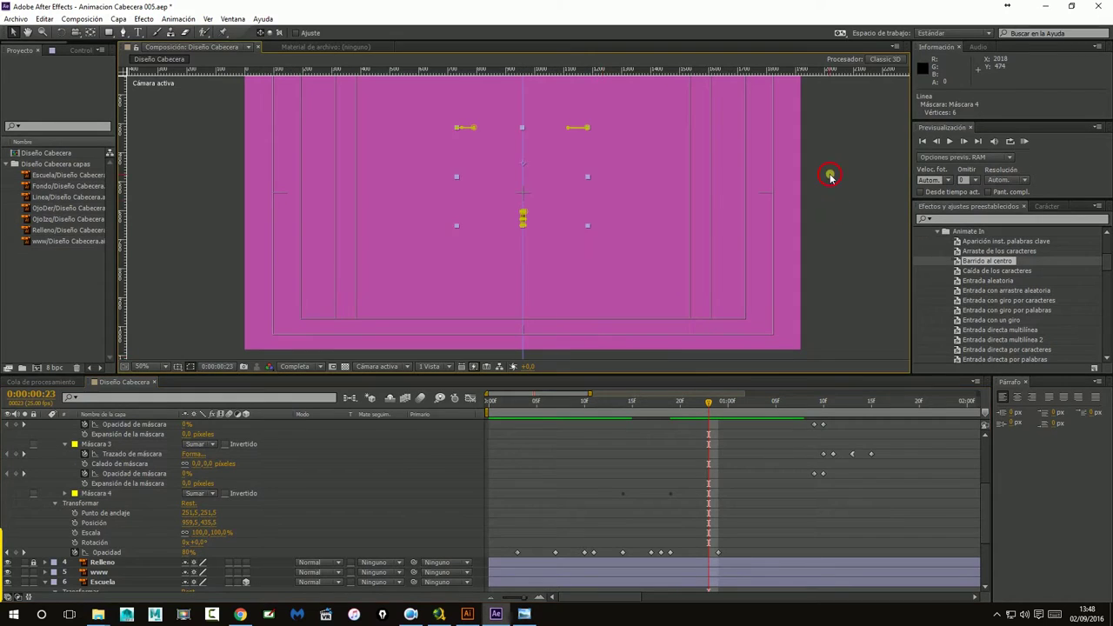
Remove the vertical centre guide and hide the safe-margin overlays.
left_click_drag(832, 174, 653, 199)
left_click_drag(551, 153, 121, 188)
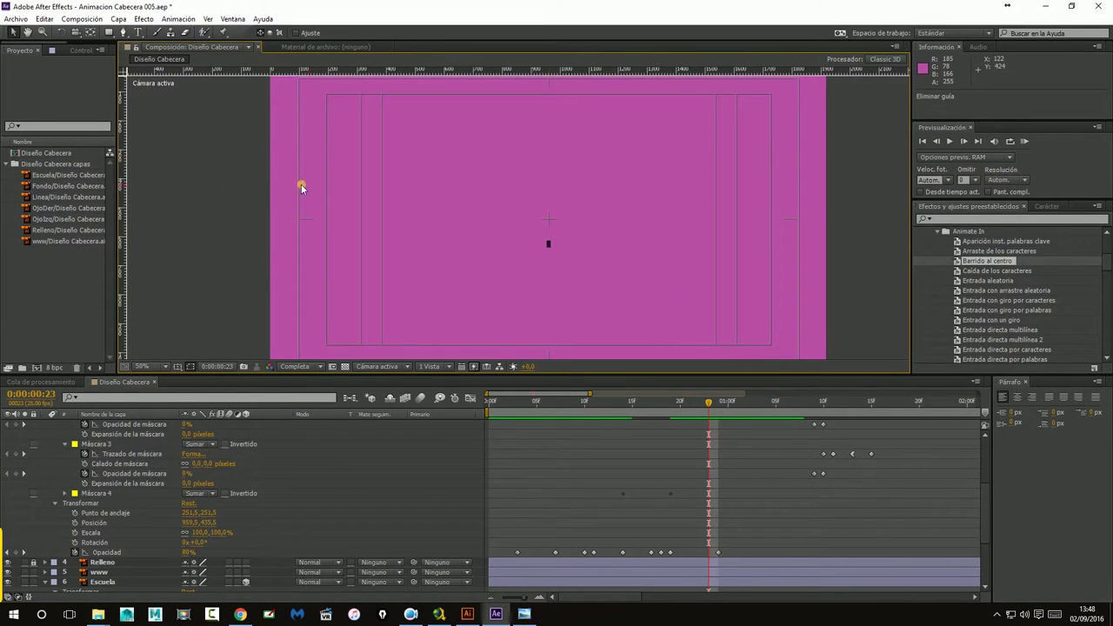
left_click(190, 367)
left_click(192, 380)
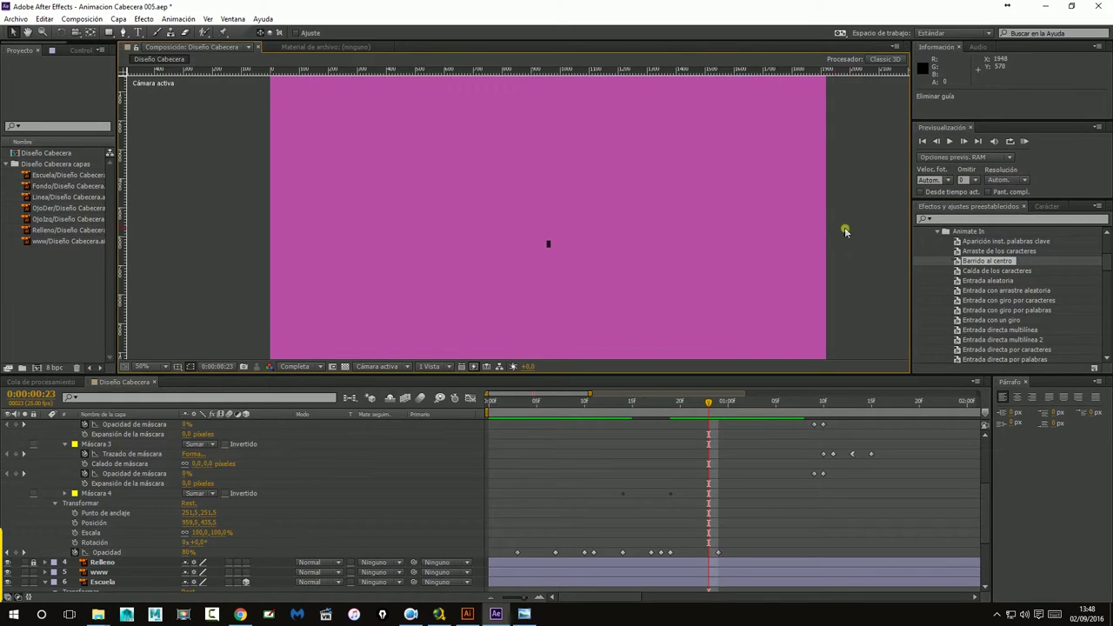
Preview the animation from the first frame.
left_click(922, 141)
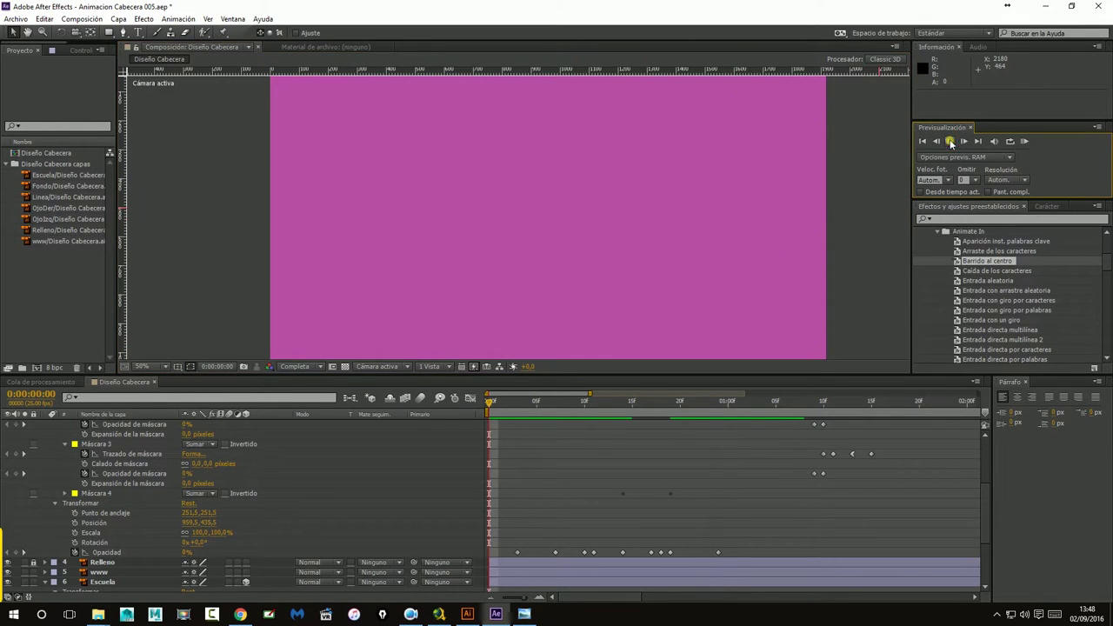
left_click(949, 141)
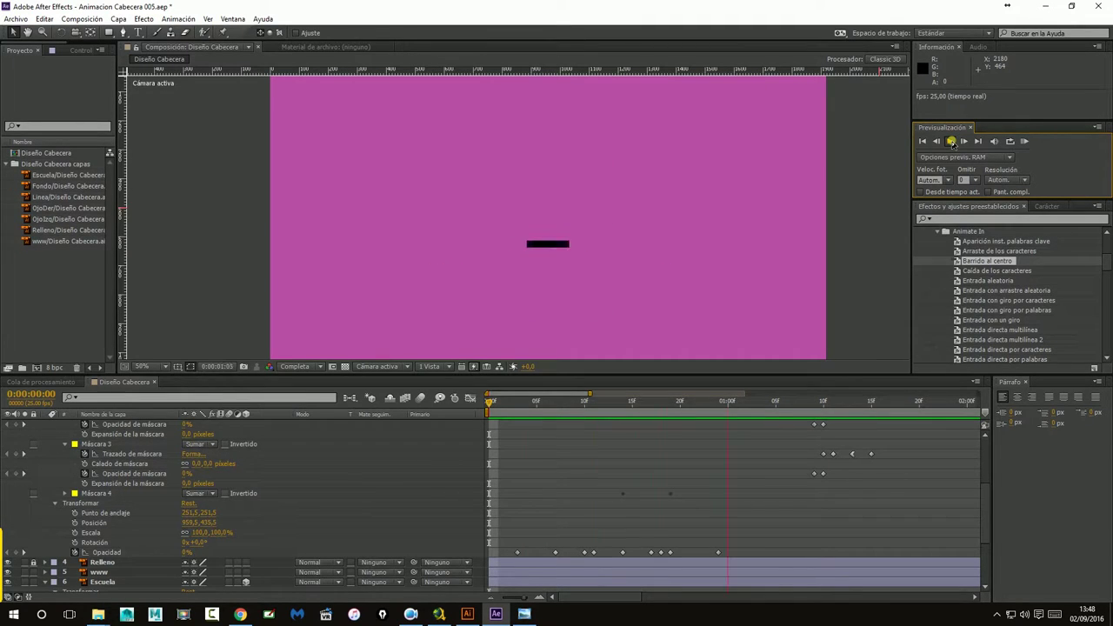
left_click(951, 144)
Go to frame 14, select the Opacity keyframe and Máscara 4, and zoom the timeline there.
left_click(765, 403)
left_click_drag(765, 405, 621, 397)
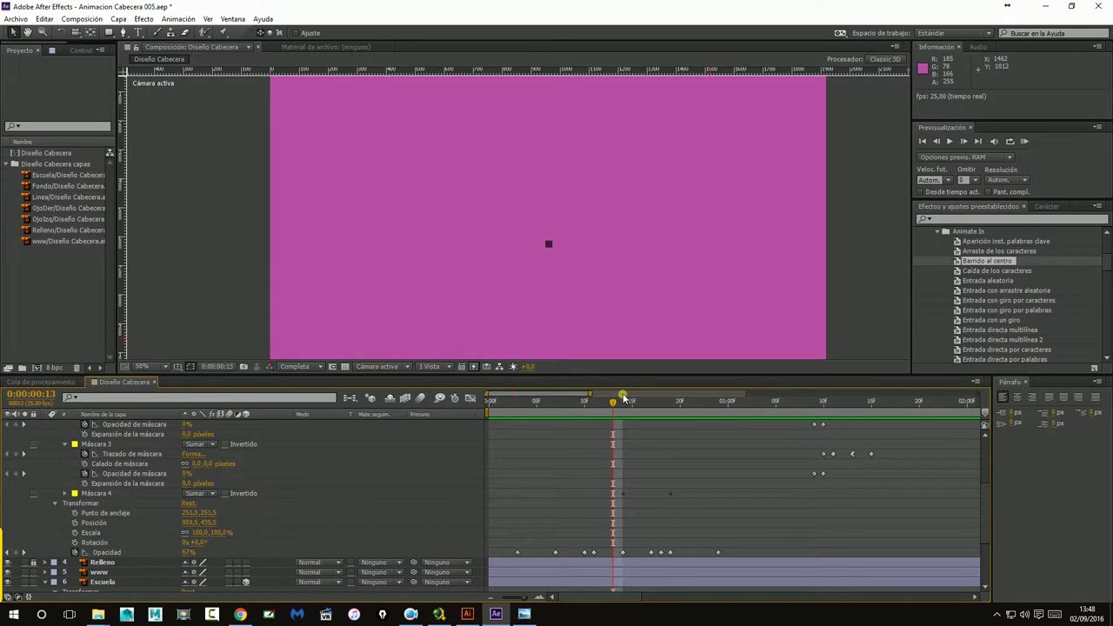
mouse_move(616, 406)
left_mouse_down()
mouse_move(645, 409)
mouse_move(621, 409)
left_mouse_up()
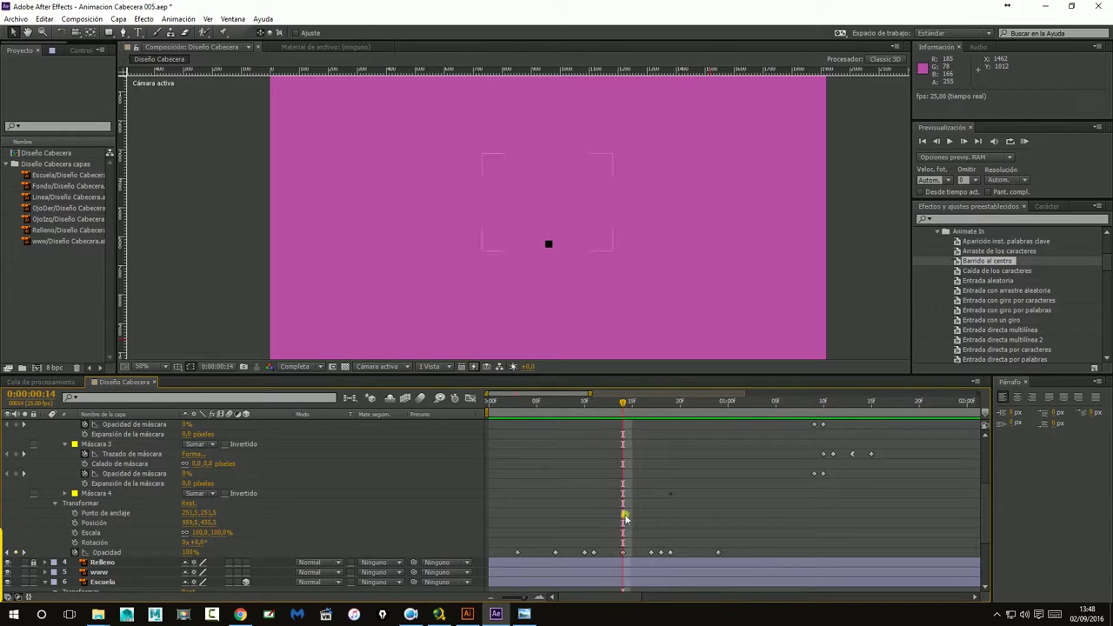
left_click(623, 554)
left_click(96, 493)
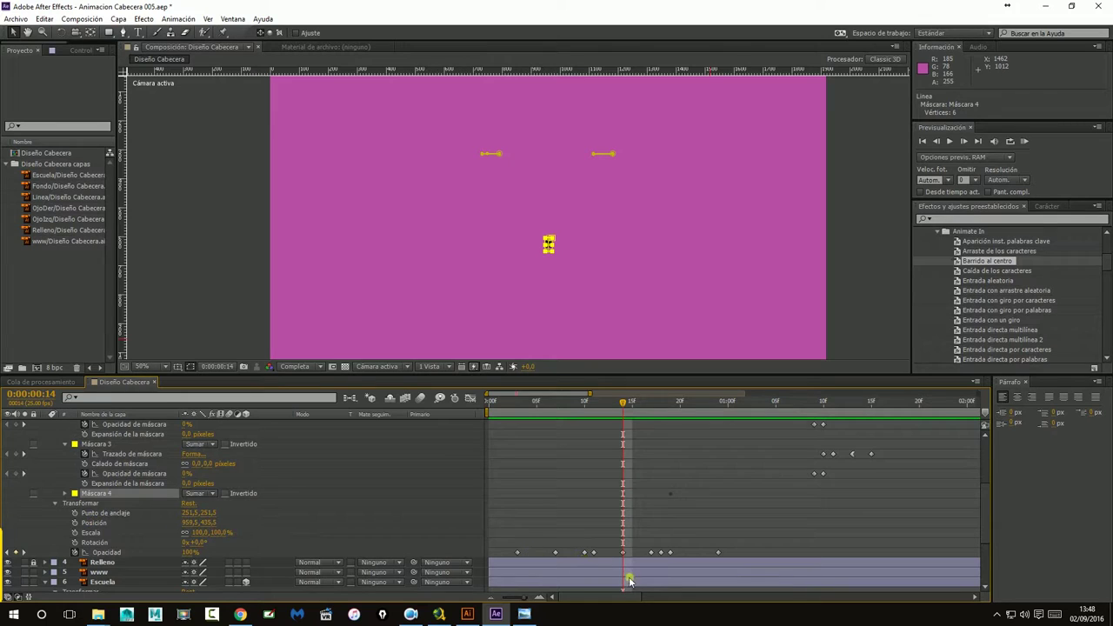
left_click_drag(539, 599, 540, 601)
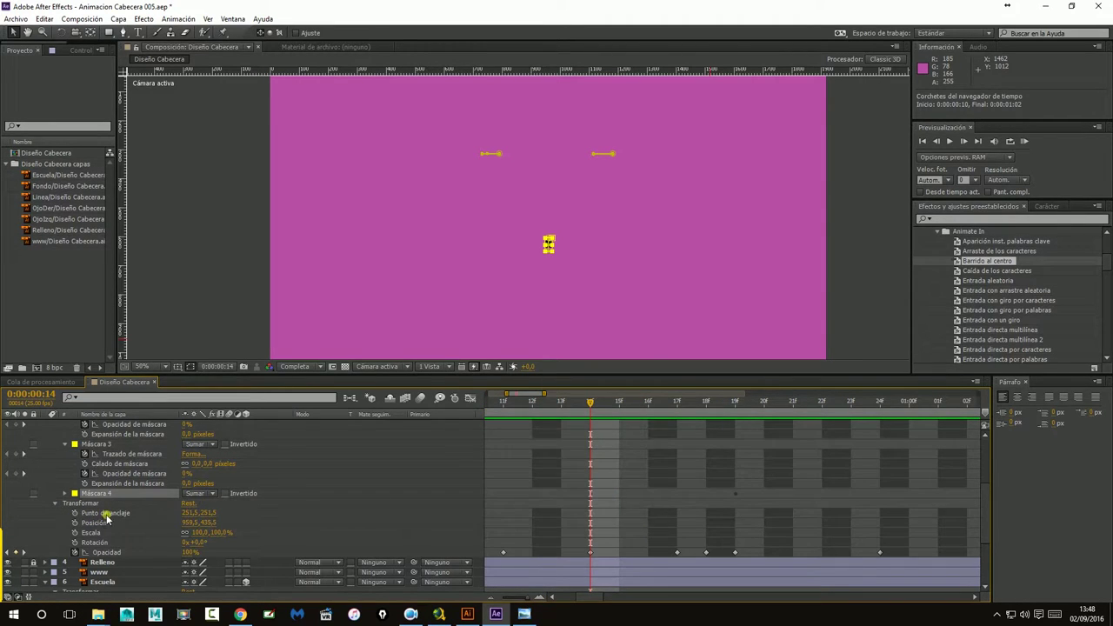
Zoom the viewer in on the small black square, inspect its vertices, and move to frame 19.
scroll(112, 519, "up", 1)
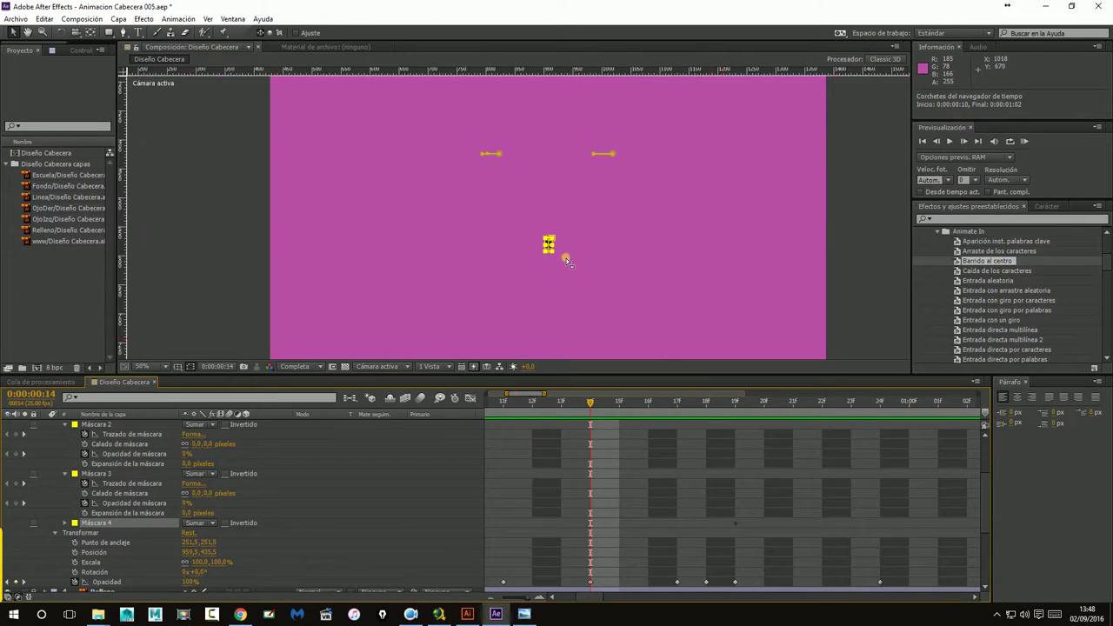
scroll(566, 256, "up", 2)
left_click_drag(640, 318, 578, 271)
scroll(580, 261, "up", 3)
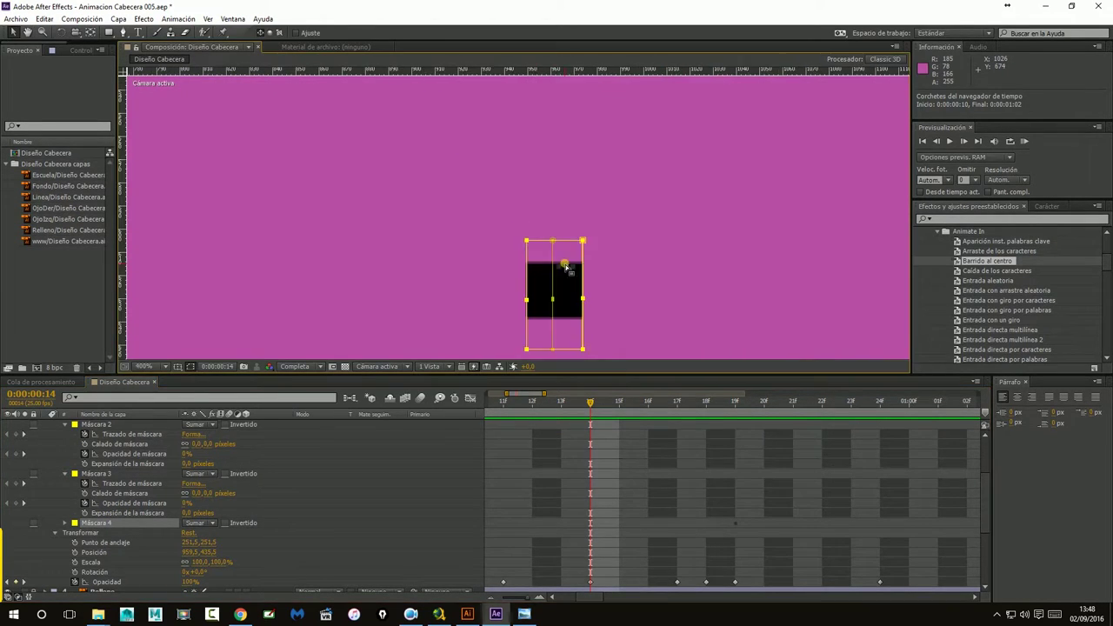
left_click(581, 241)
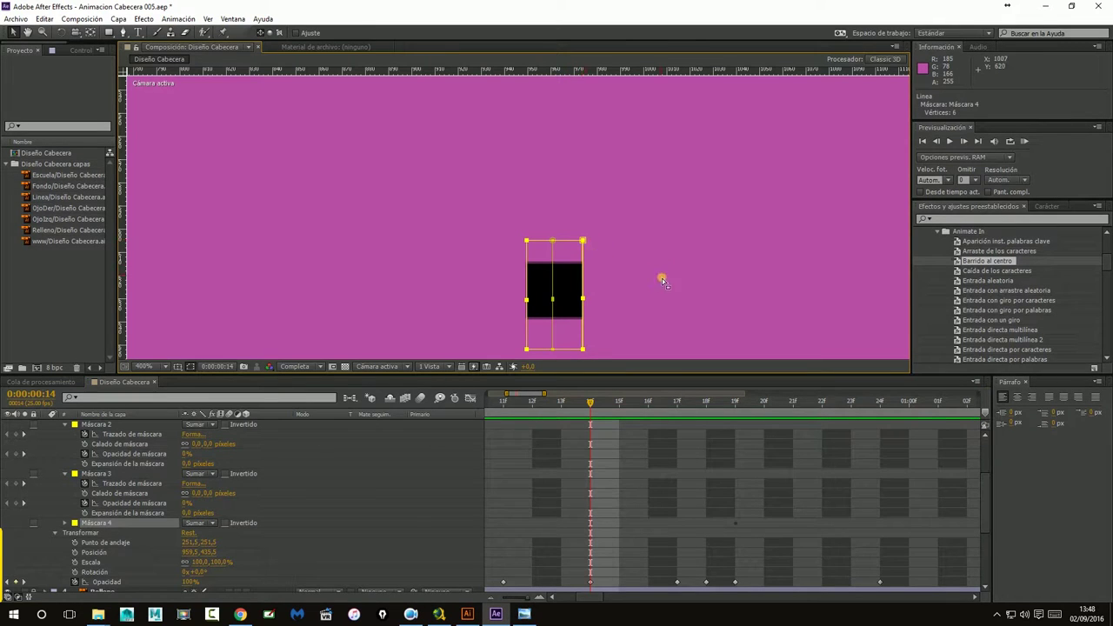
left_click(662, 278)
left_click(583, 240)
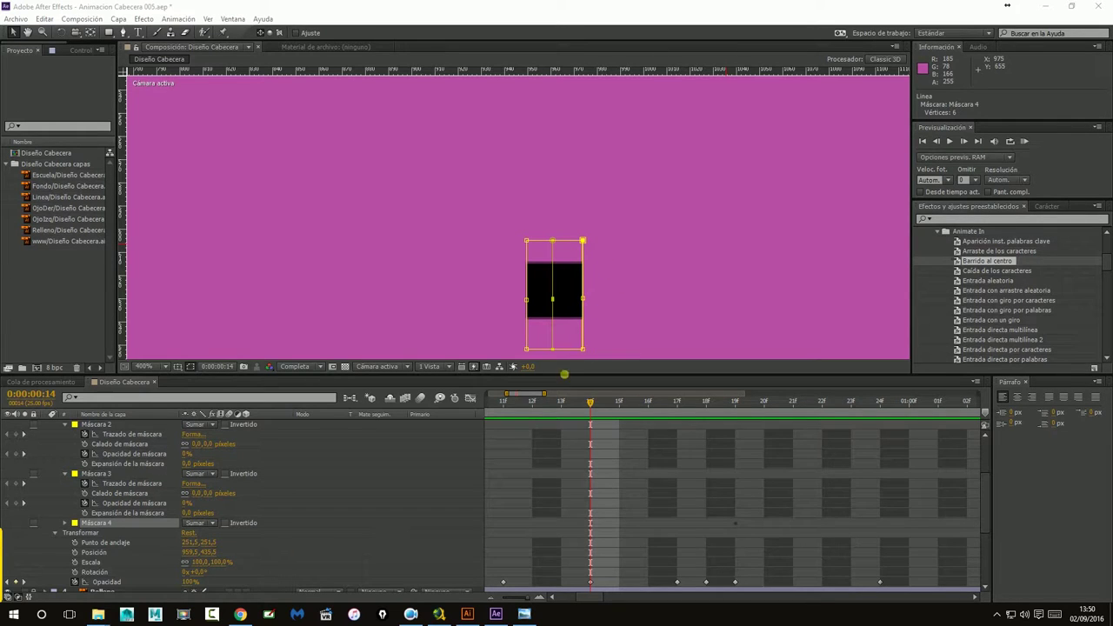
left_click(652, 320)
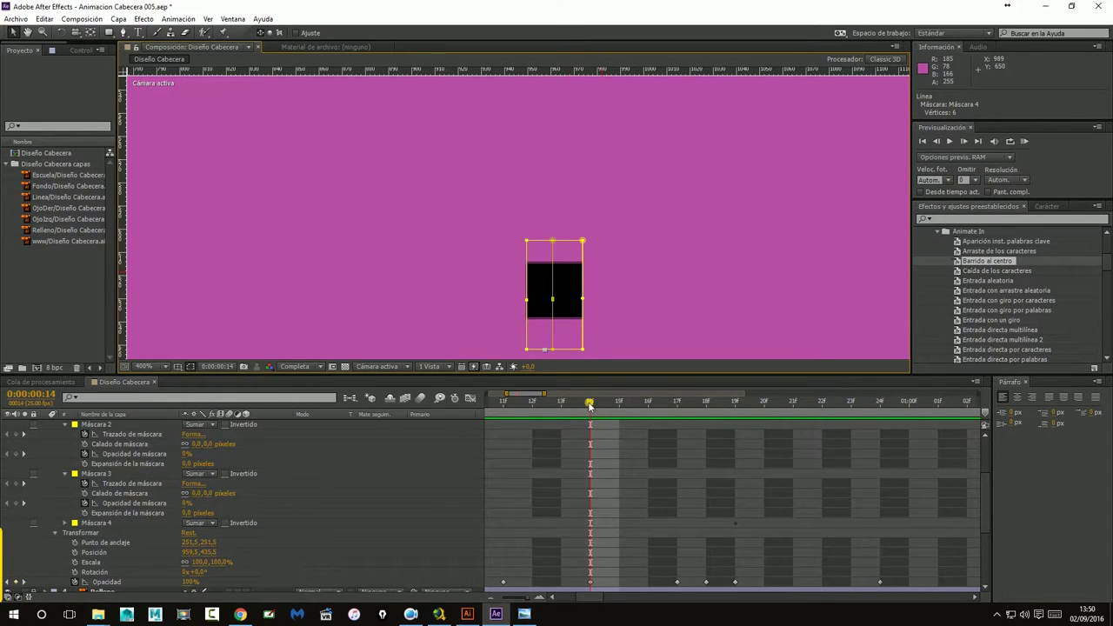
mouse_move(589, 405)
left_mouse_down()
mouse_move(734, 411)
mouse_move(578, 434)
left_mouse_up()
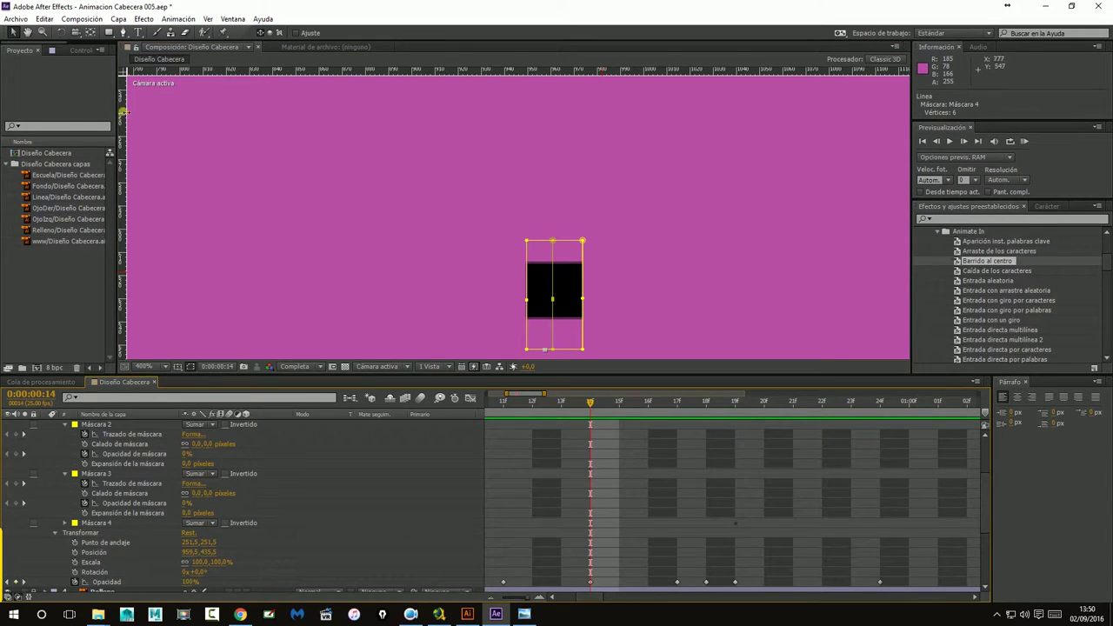
Add vertical guides at the mask's left and right edges, about 947 and 974 px.
left_click_drag(127, 108, 521, 204)
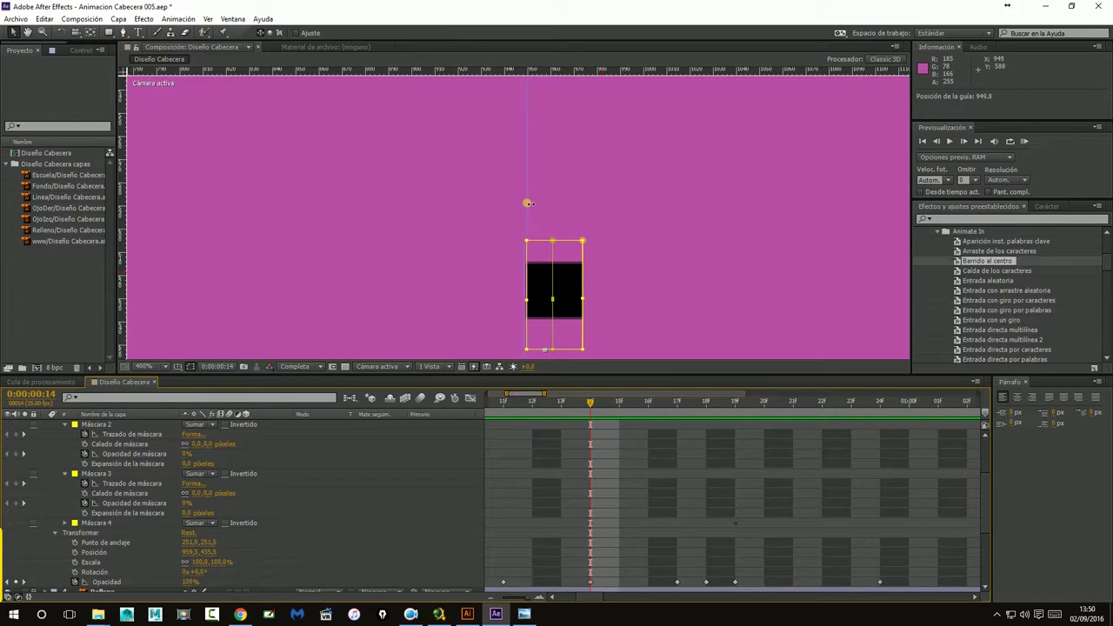
left_click_drag(125, 232, 583, 244)
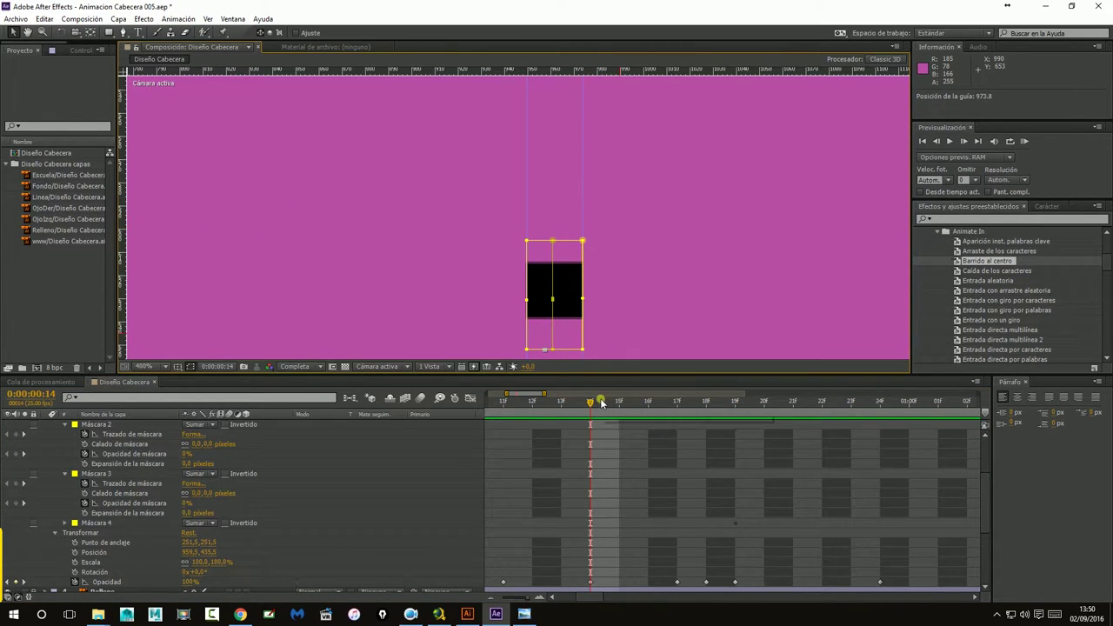
left_click_drag(608, 402, 734, 413)
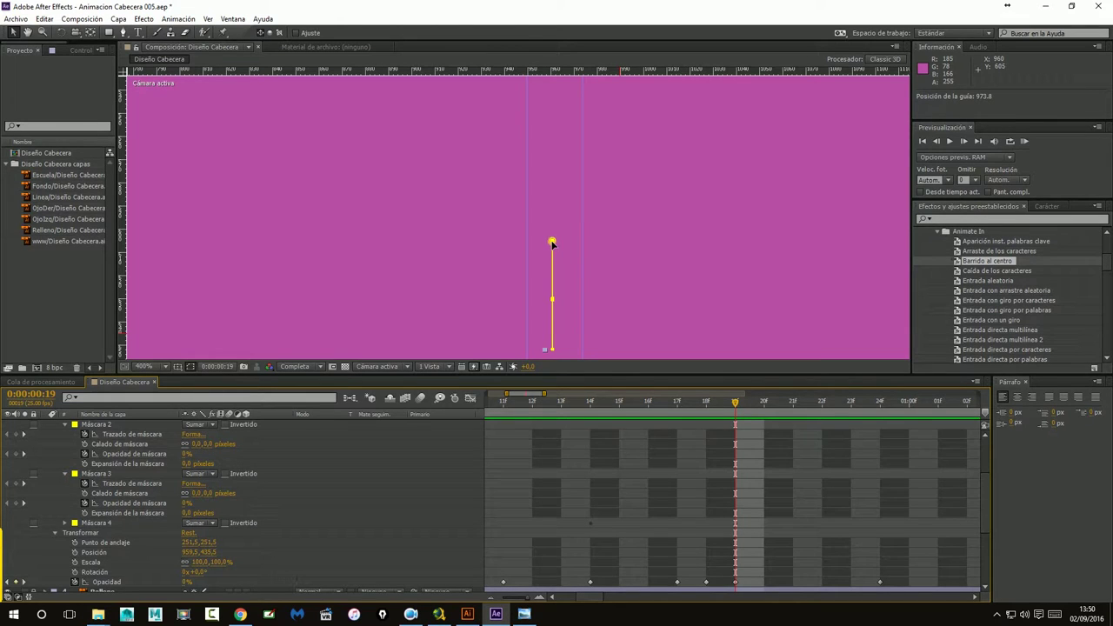
At frame 18, drag the mask's left vertices outward to widen the line, then scrub to check.
key("Left")
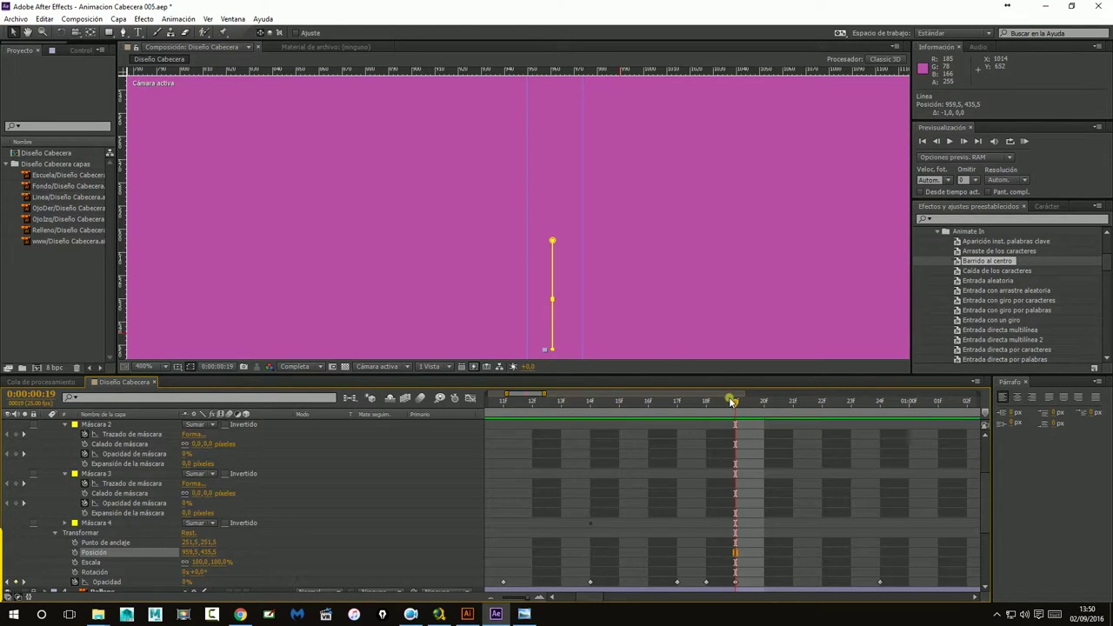
left_click_drag(734, 406, 712, 409)
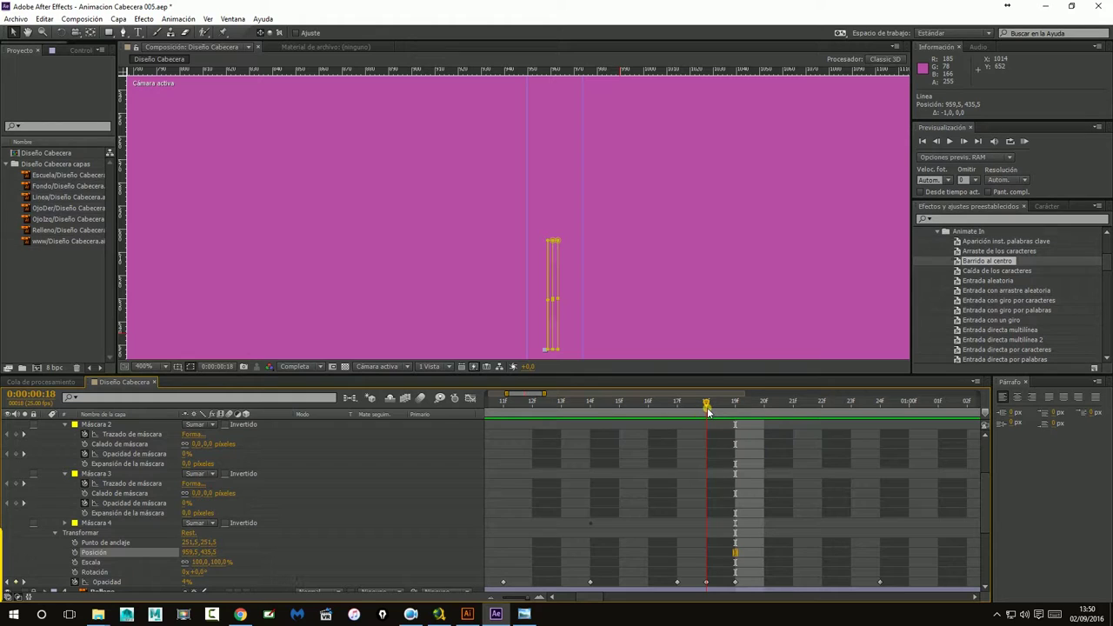
left_click(558, 283)
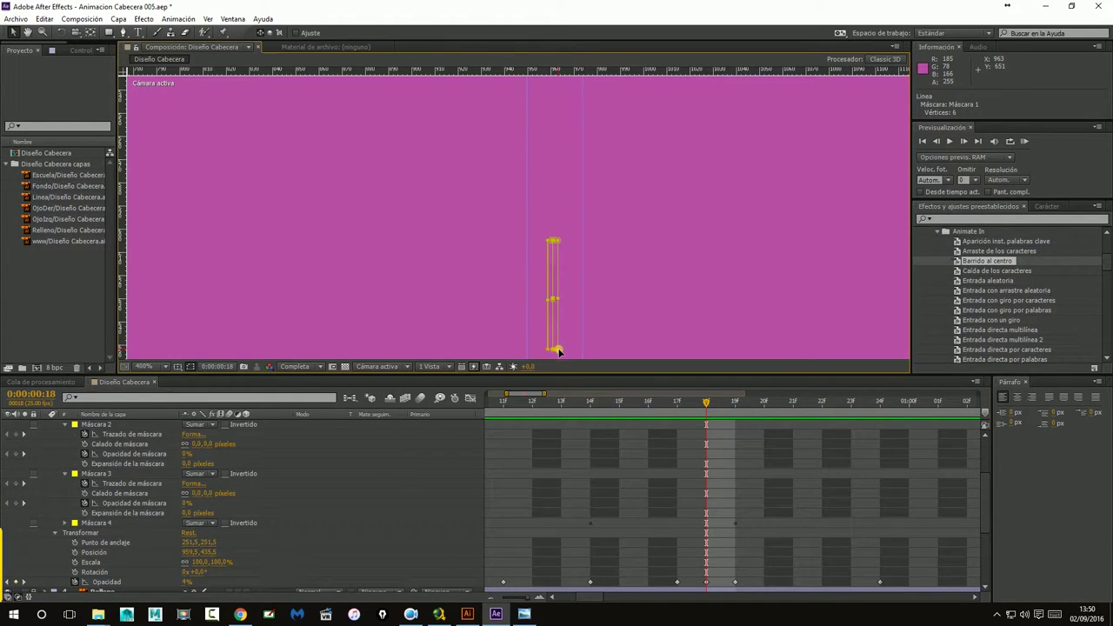
left_click_drag(558, 351, 585, 349)
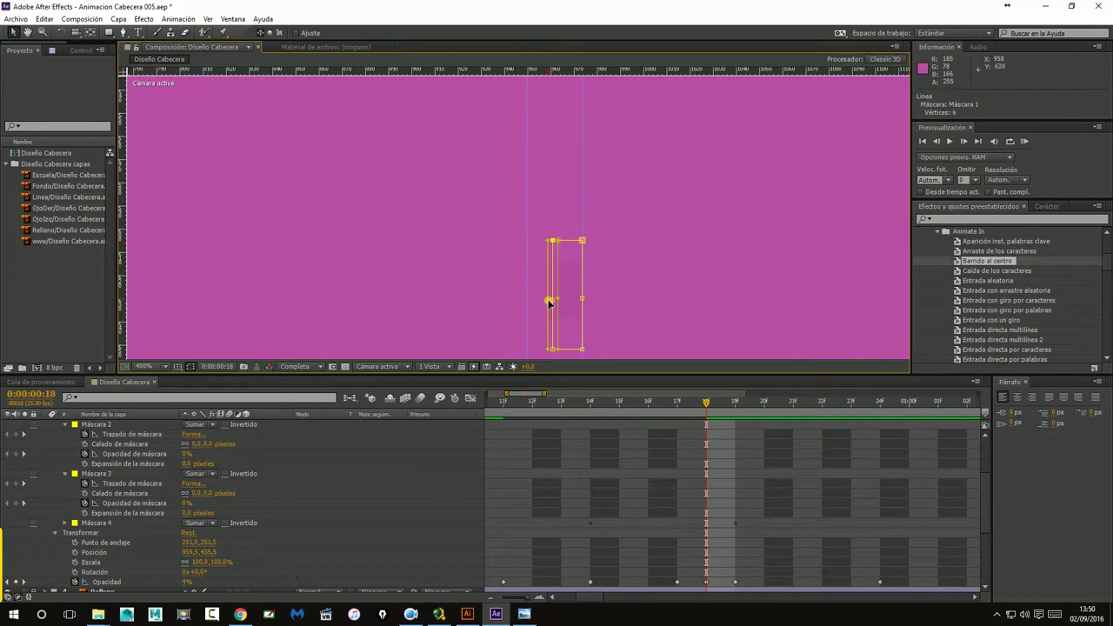
left_click(550, 349)
left_click_drag(551, 349, 526, 349)
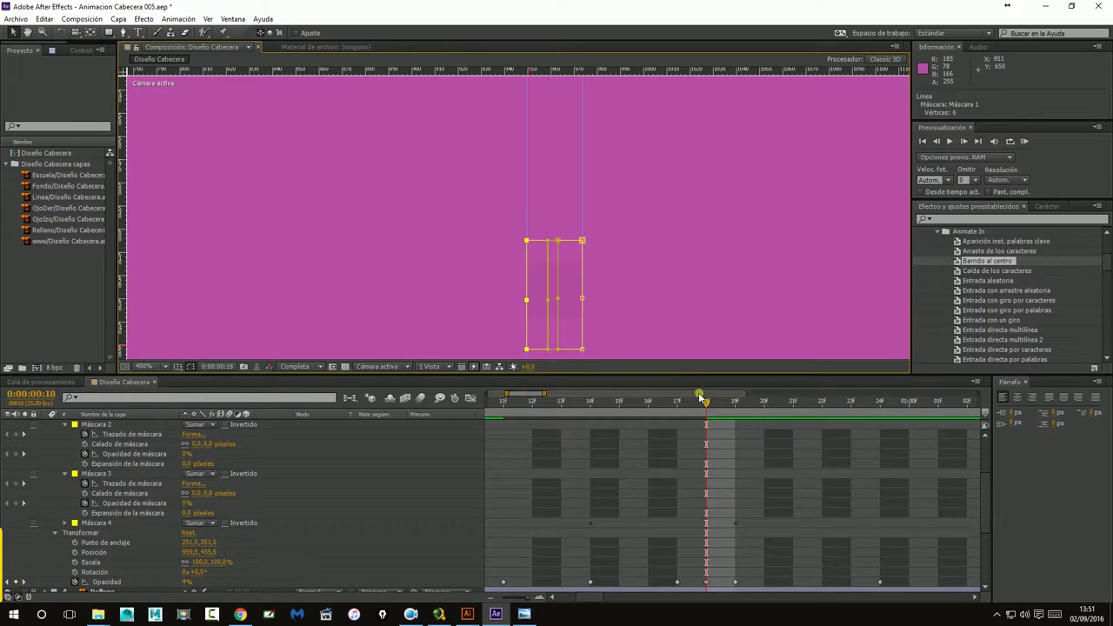
mouse_move(710, 404)
left_mouse_down()
mouse_move(733, 401)
mouse_move(590, 399)
mouse_move(850, 402)
left_mouse_up()
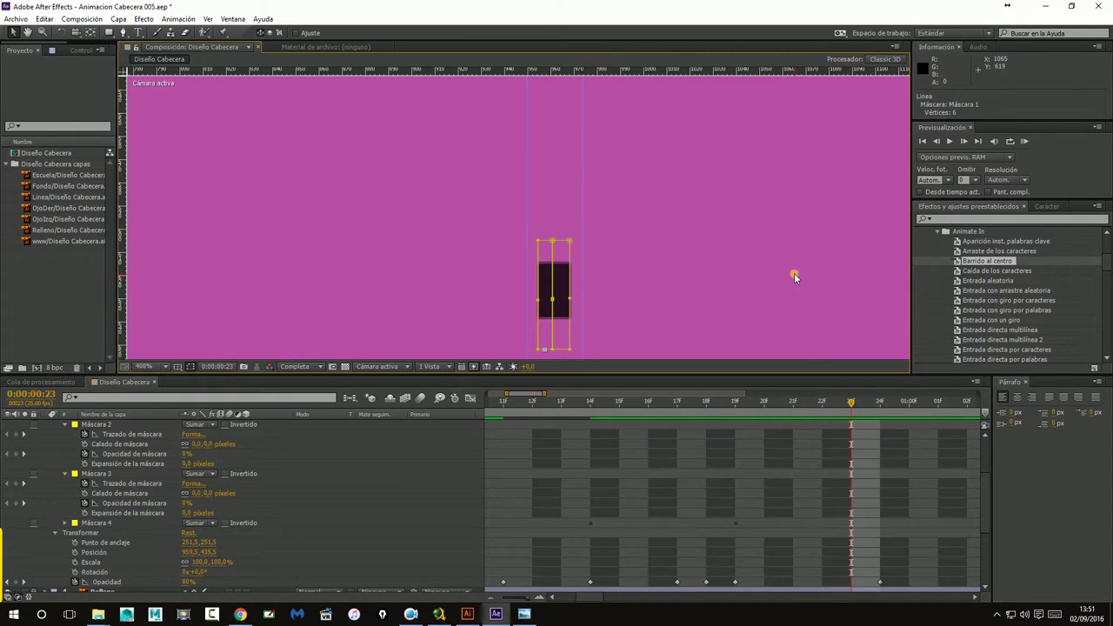
Zoom to 100%, drag both guides off the canvas, zoom to 50% and deselect.
key("comma")
key("comma")
mouse_move(520, 175)
left_mouse_down()
mouse_move(153, 181)
mouse_move(124, 191)
left_mouse_up()
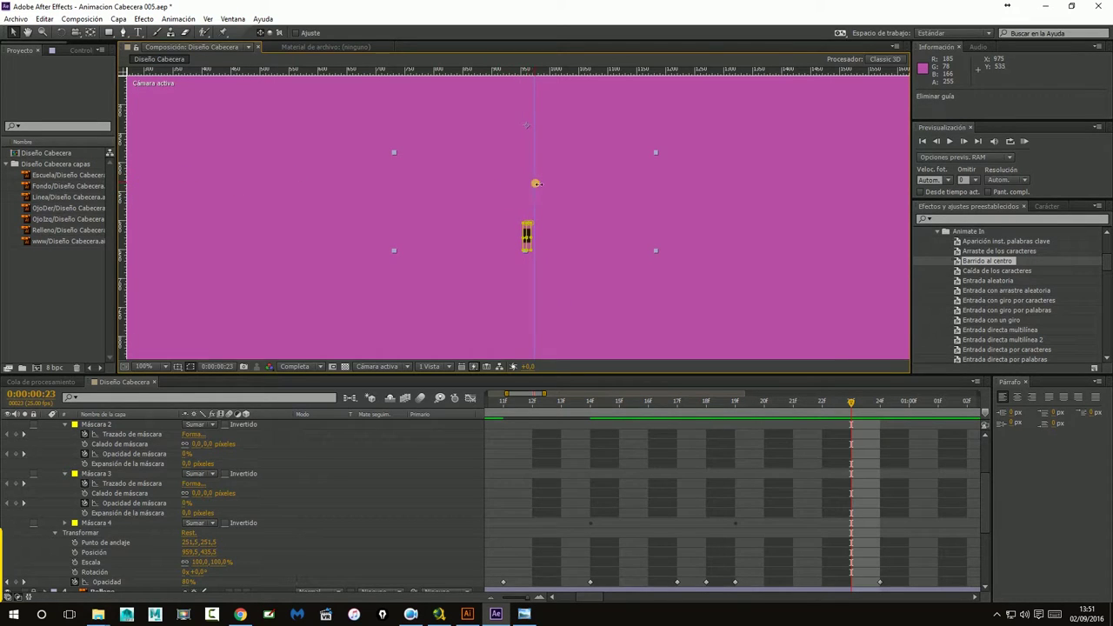
left_click_drag(534, 182, 124, 215)
key("comma")
left_click(734, 251)
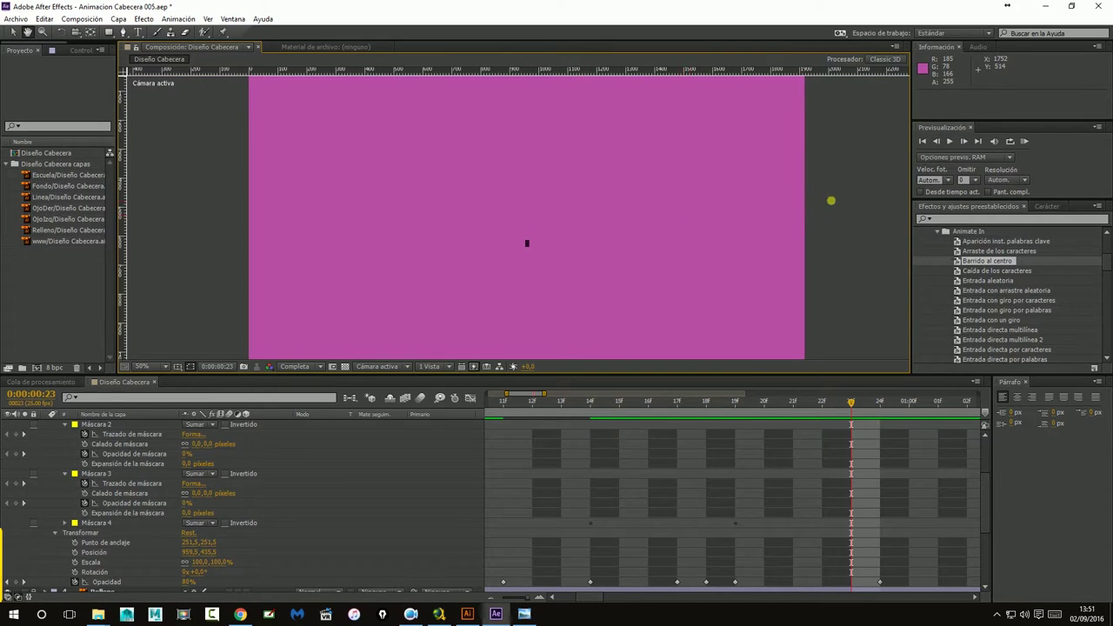
left_click(923, 142)
left_click(948, 141)
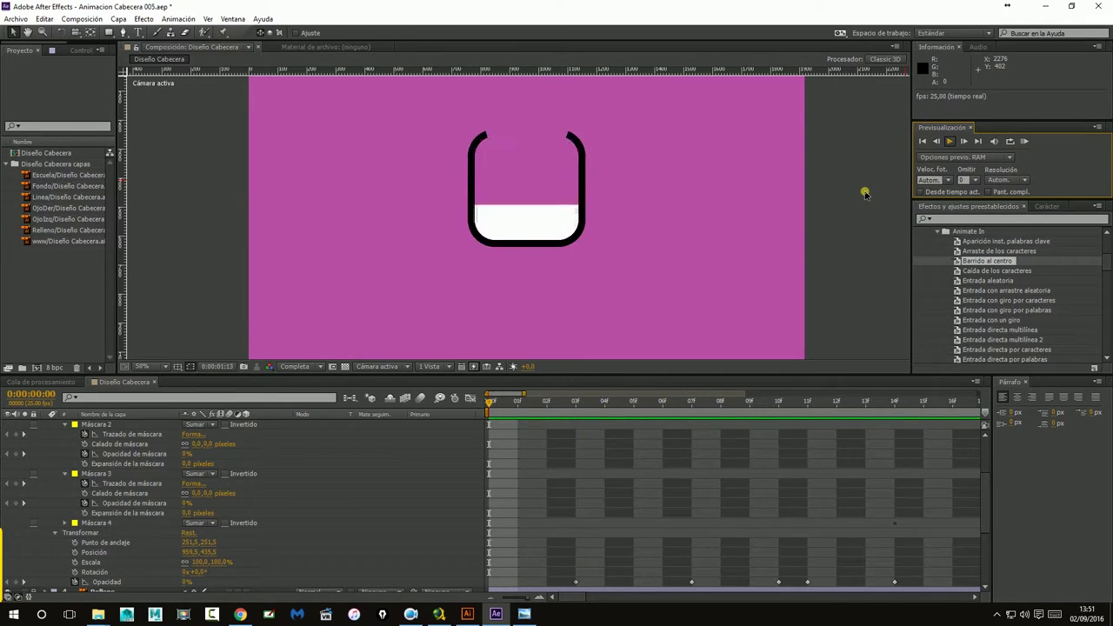
left_click(951, 141)
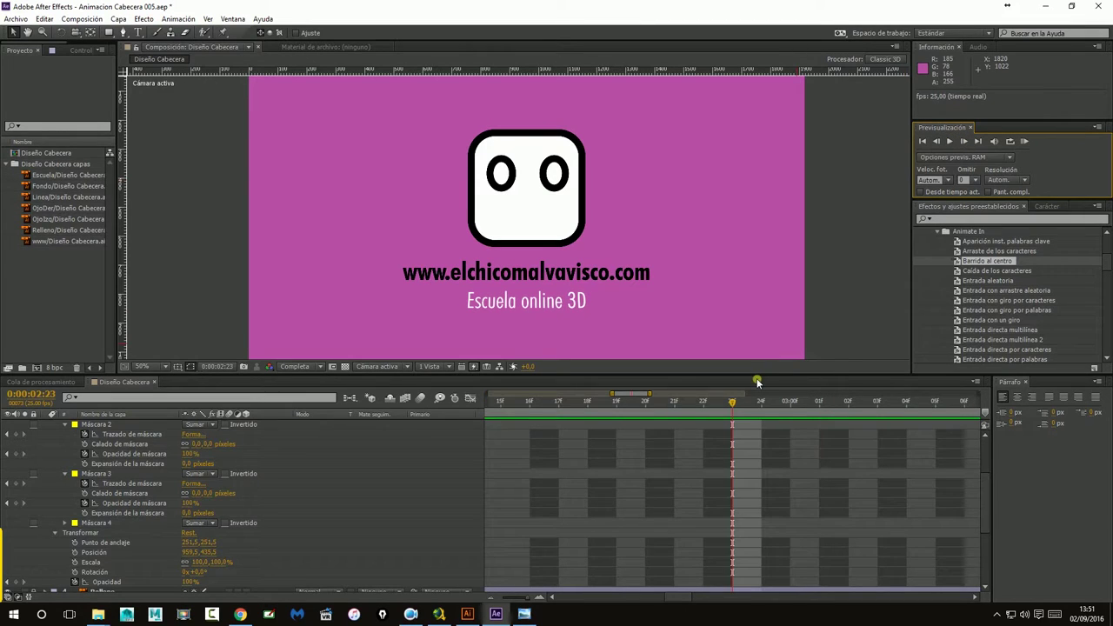
mouse_move(643, 396)
left_mouse_down()
mouse_move(577, 398)
mouse_move(933, 393)
left_mouse_up()
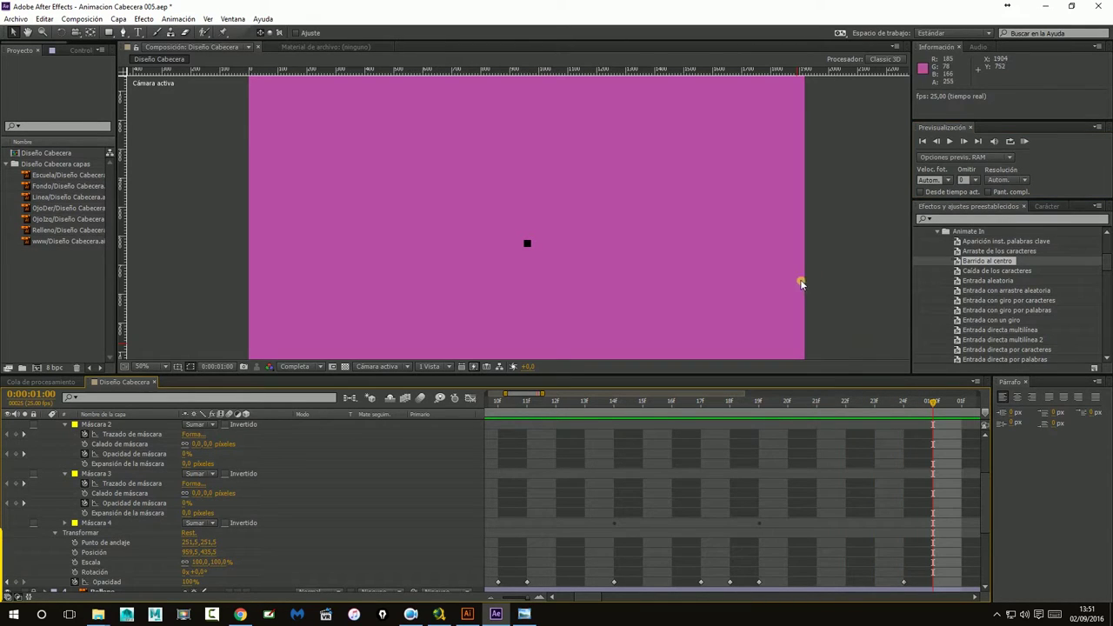
mouse_move(845, 400)
left_mouse_down()
mouse_move(758, 400)
mouse_move(806, 408)
left_mouse_up()
left_click_drag(876, 417, 909, 422)
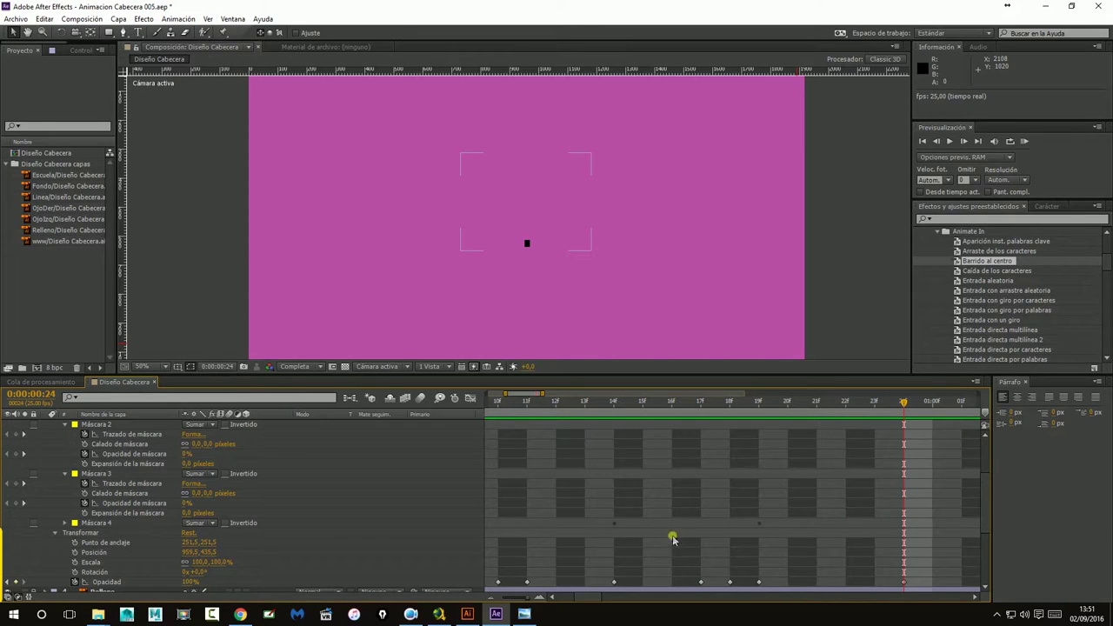
Twirl open Máscara 4 and scrub from frame 14 to frame 22.
left_click(67, 523)
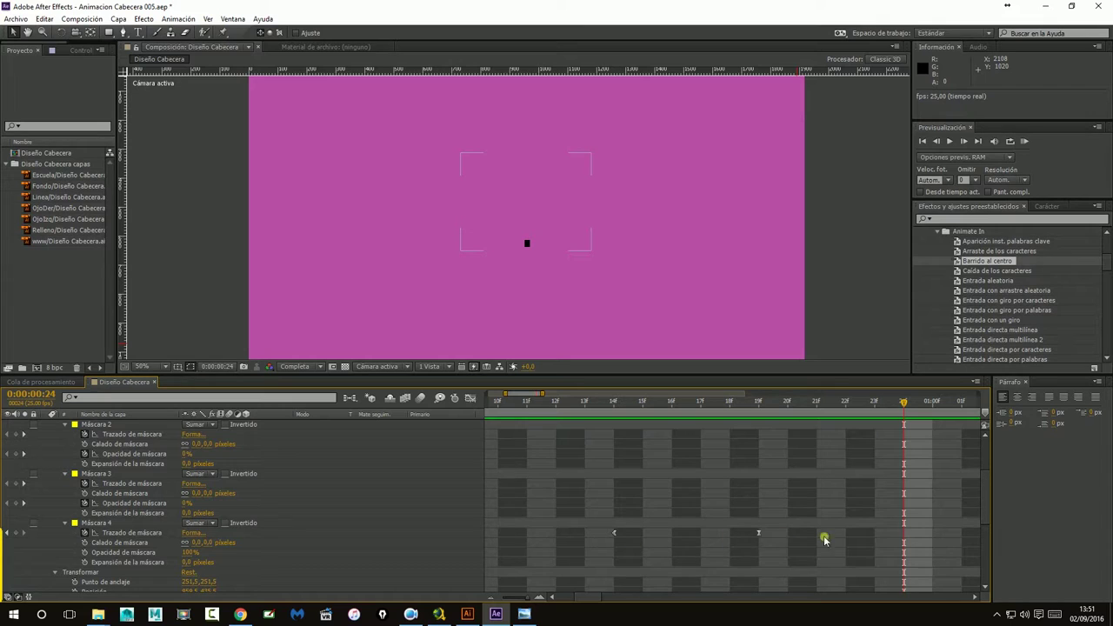
left_click(620, 412)
left_click_drag(600, 414, 757, 415)
scroll(760, 479, "down", 2)
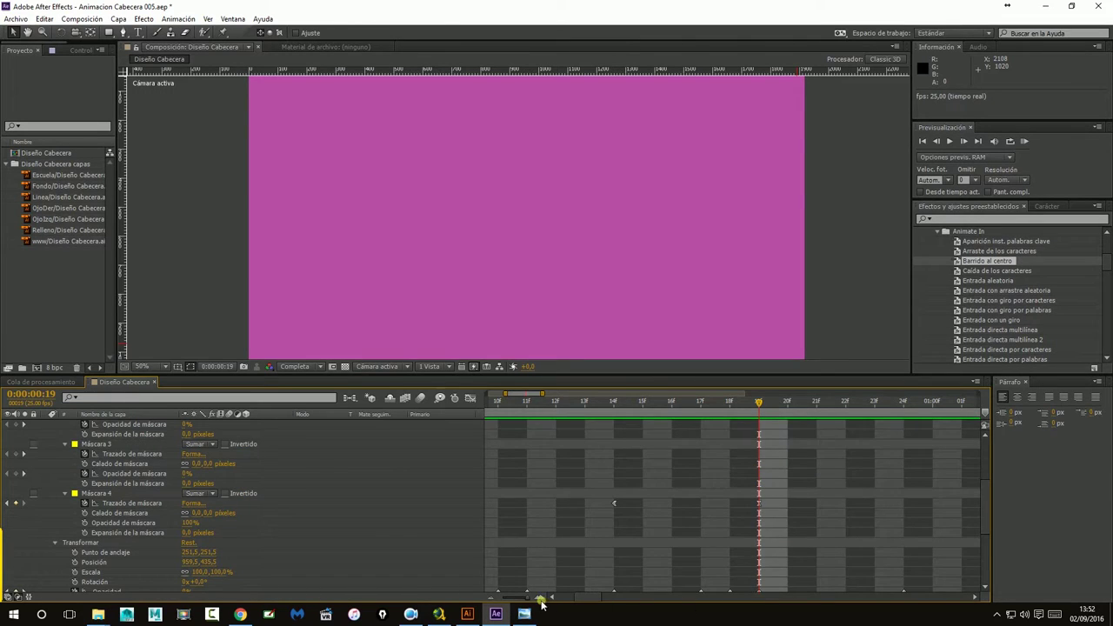
left_click_drag(491, 599, 612, 599)
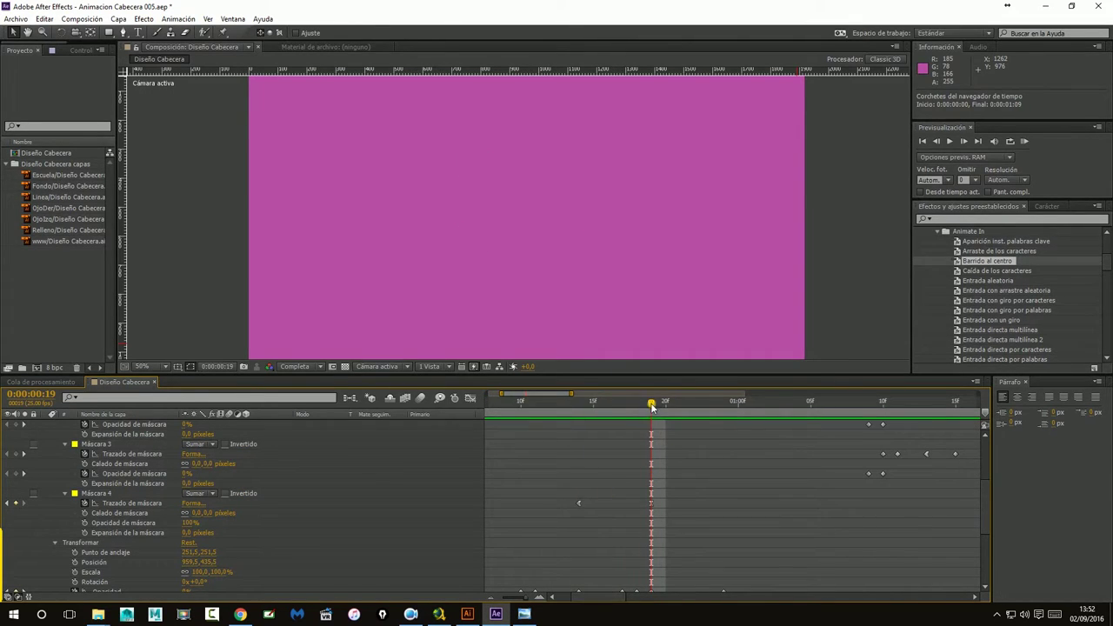
left_click_drag(652, 403, 723, 402)
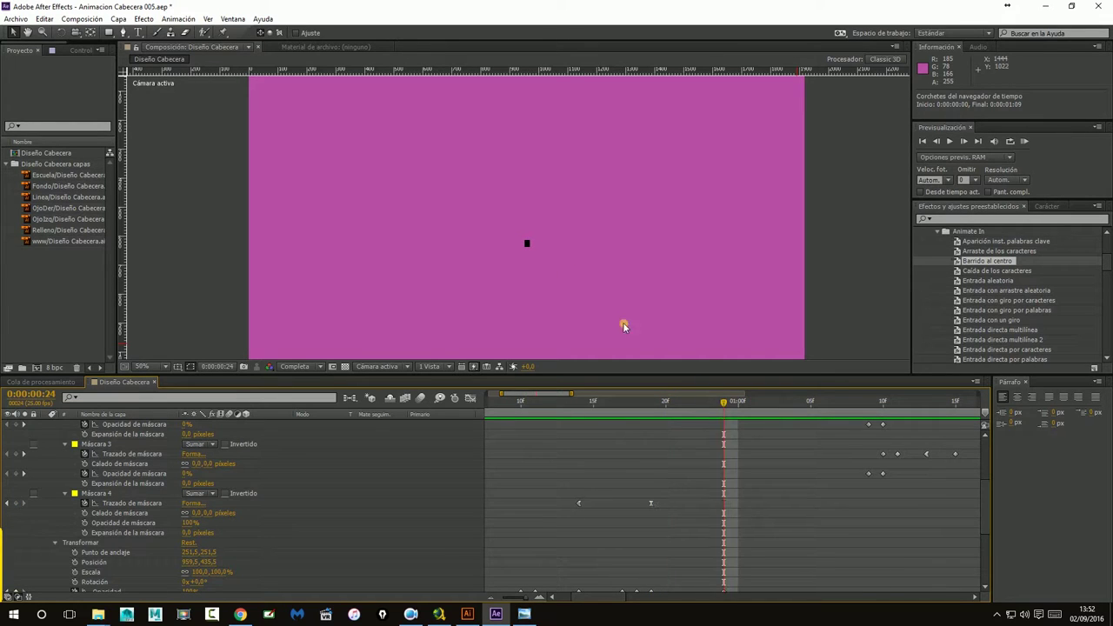
Zoom the viewer to 200%, select a mask vertex, and scroll the timeline up to Máscara 1.
scroll(526, 243, "up", 1)
scroll(534, 266, "up", 1)
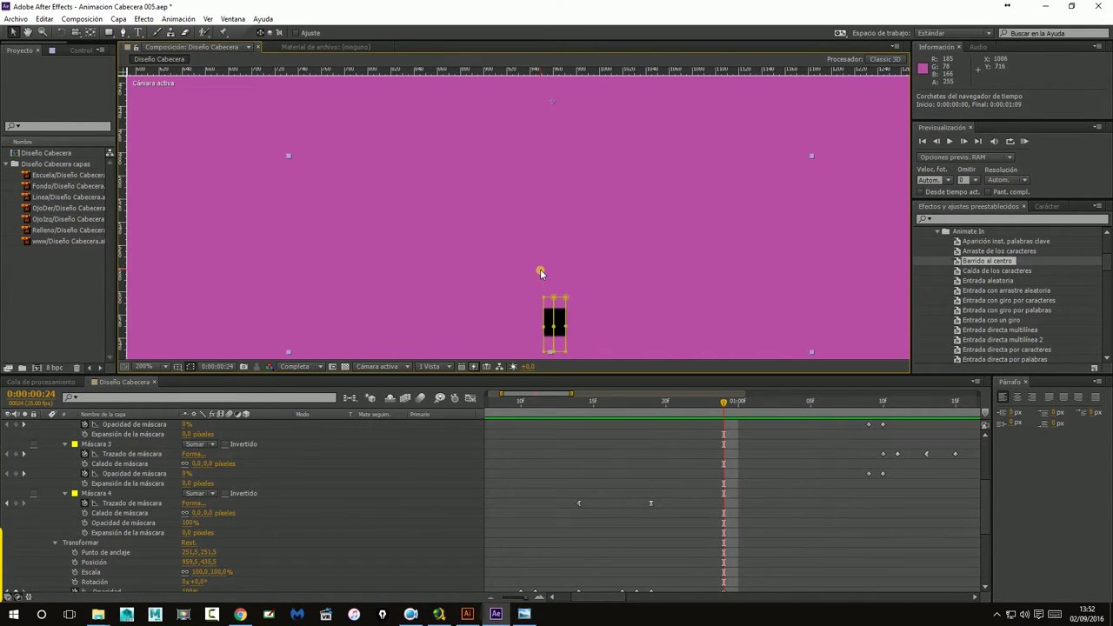
left_click(564, 298)
scroll(221, 522, "up", 1)
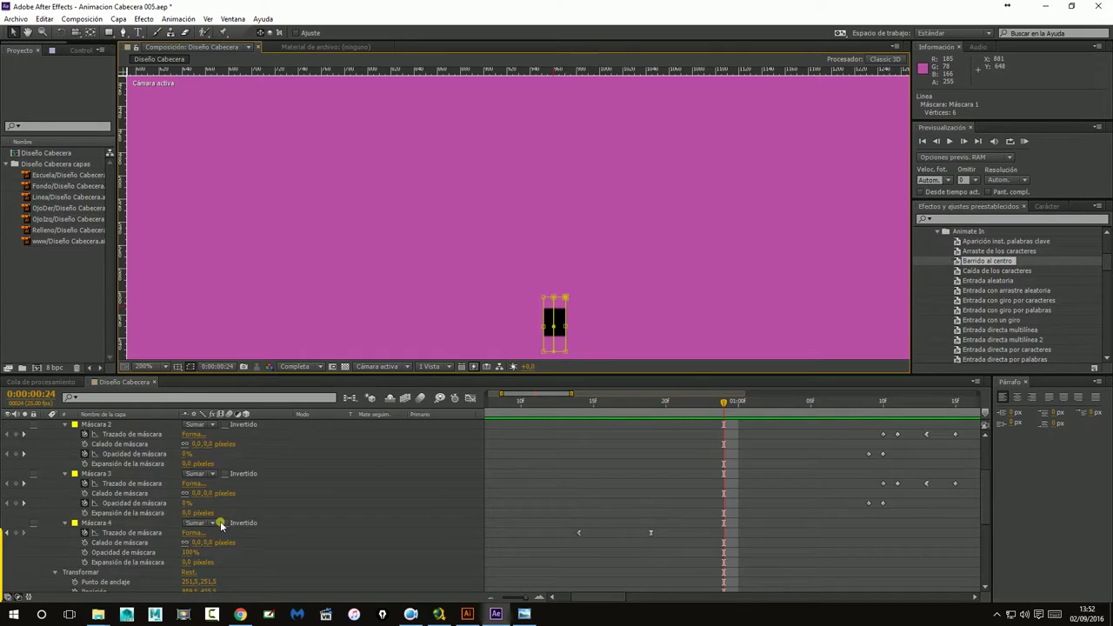
scroll(221, 522, "up", 3)
scroll(221, 521, "up", 1)
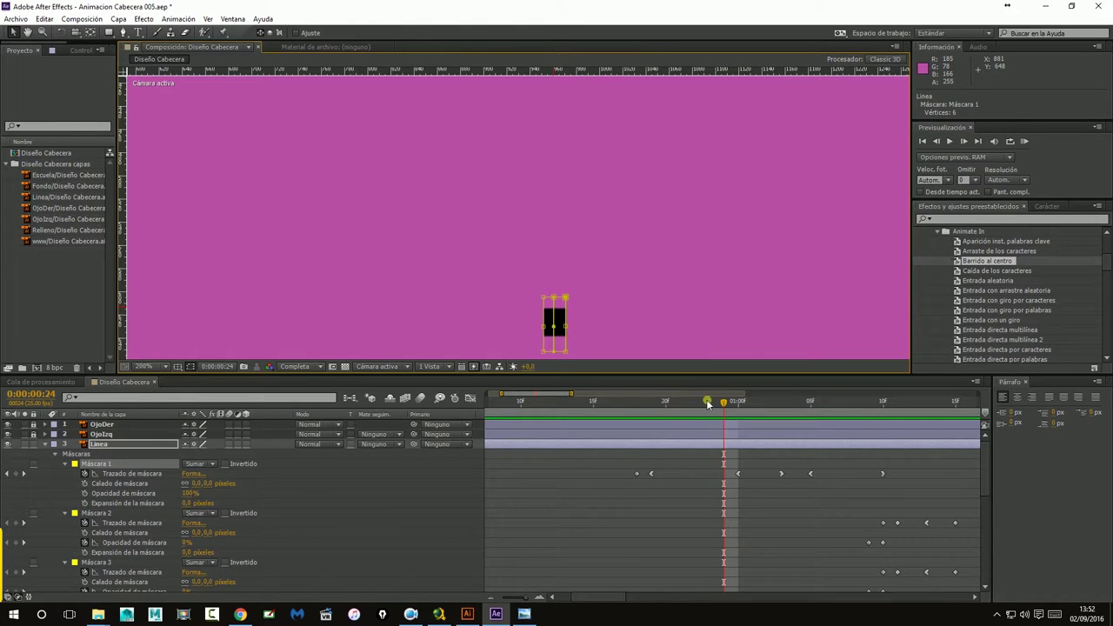
Zoom the timeline out and enlarge the panel to show all mask keyframes.
mouse_move(722, 407)
left_mouse_down()
mouse_move(667, 409)
mouse_move(738, 424)
left_mouse_up()
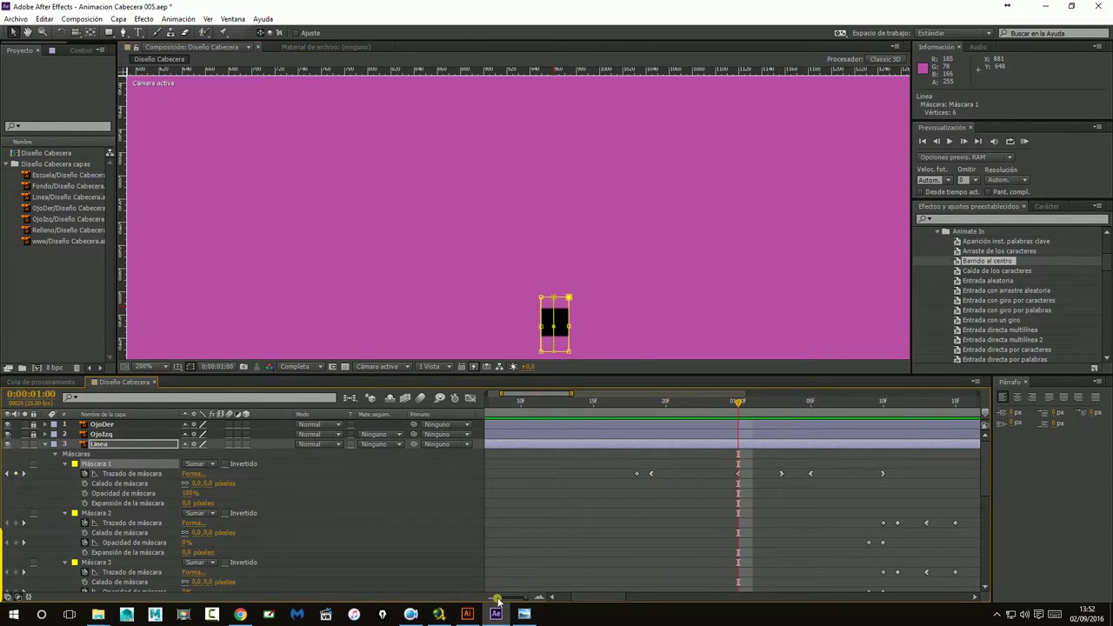
left_click_drag(498, 600, 493, 600)
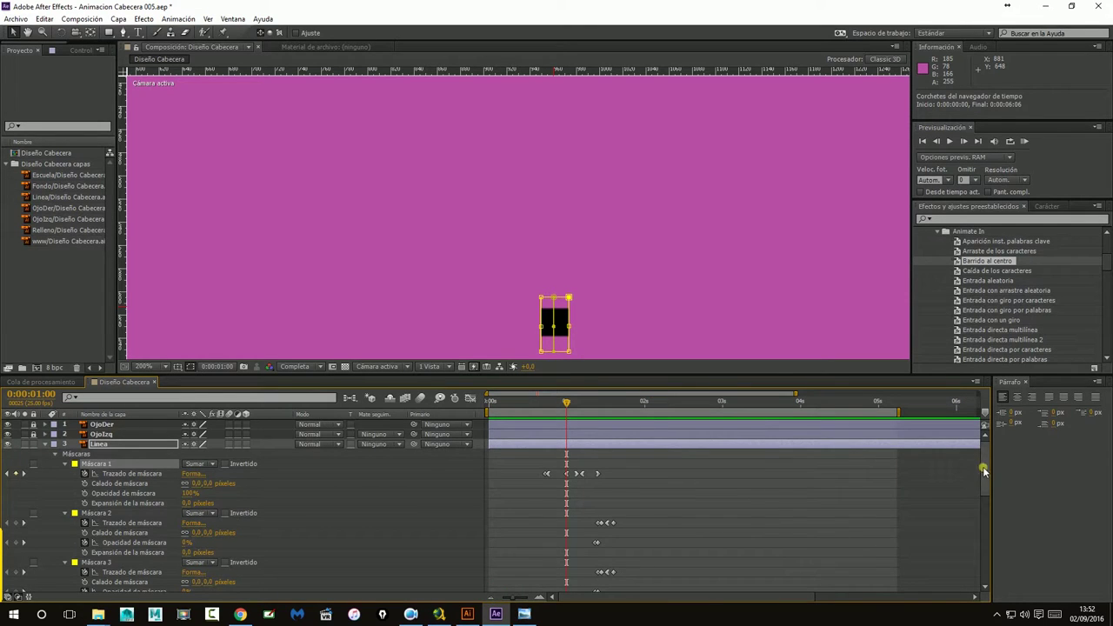
mouse_move(989, 462)
left_mouse_down()
mouse_move(993, 520)
mouse_move(989, 471)
left_mouse_up()
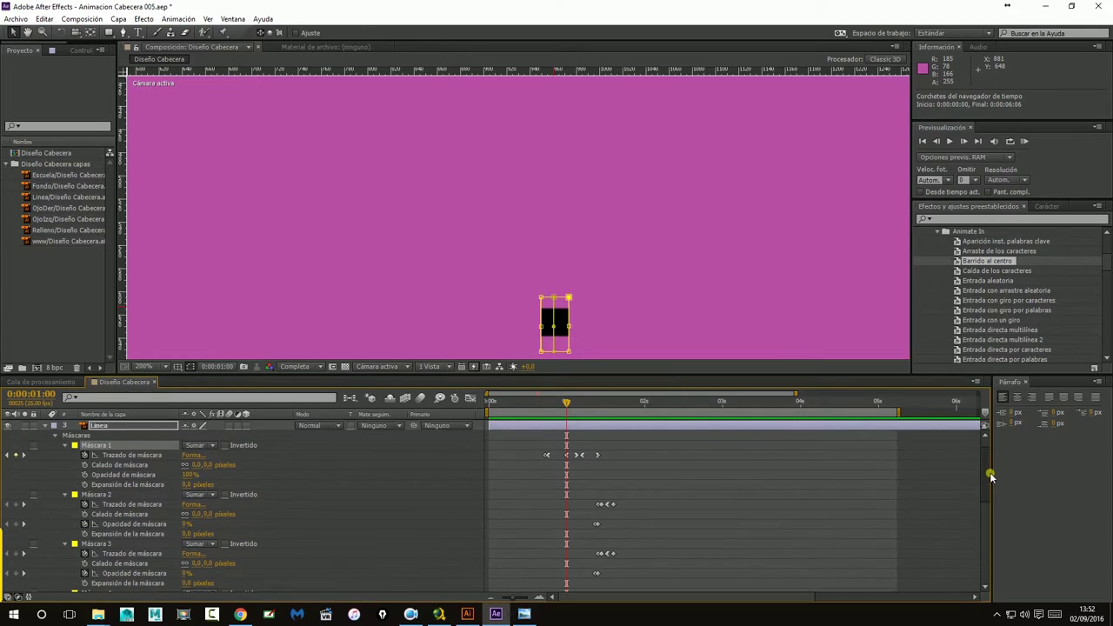
mouse_move(700, 441)
left_mouse_down()
mouse_move(565, 614)
mouse_move(567, 453)
left_mouse_up()
scroll(574, 465, "up", 5)
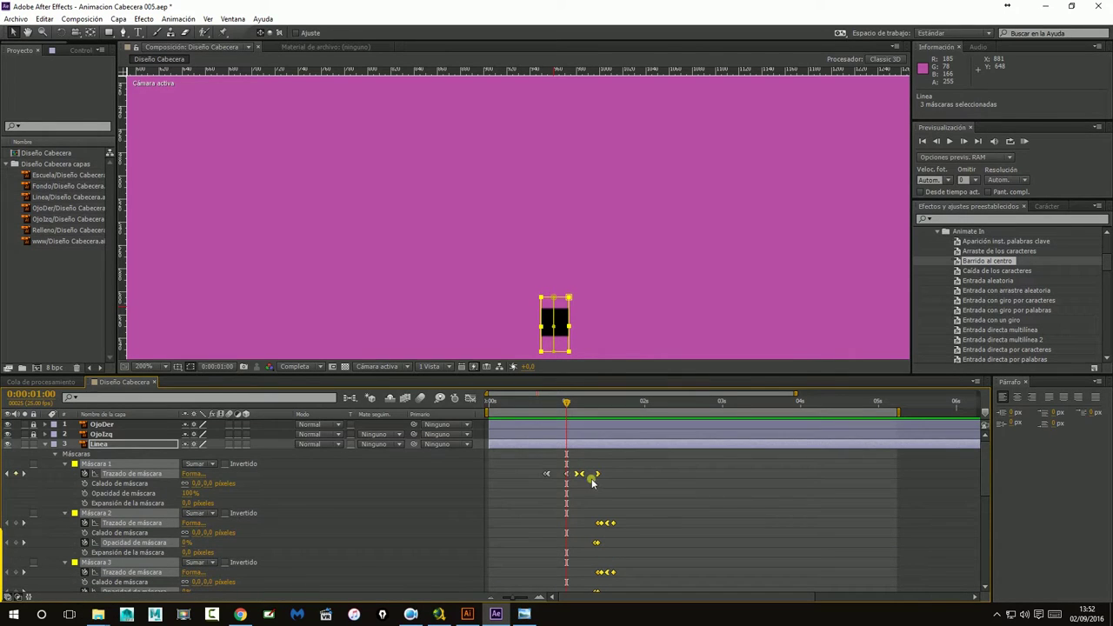
left_click_drag(567, 376, 566, 204)
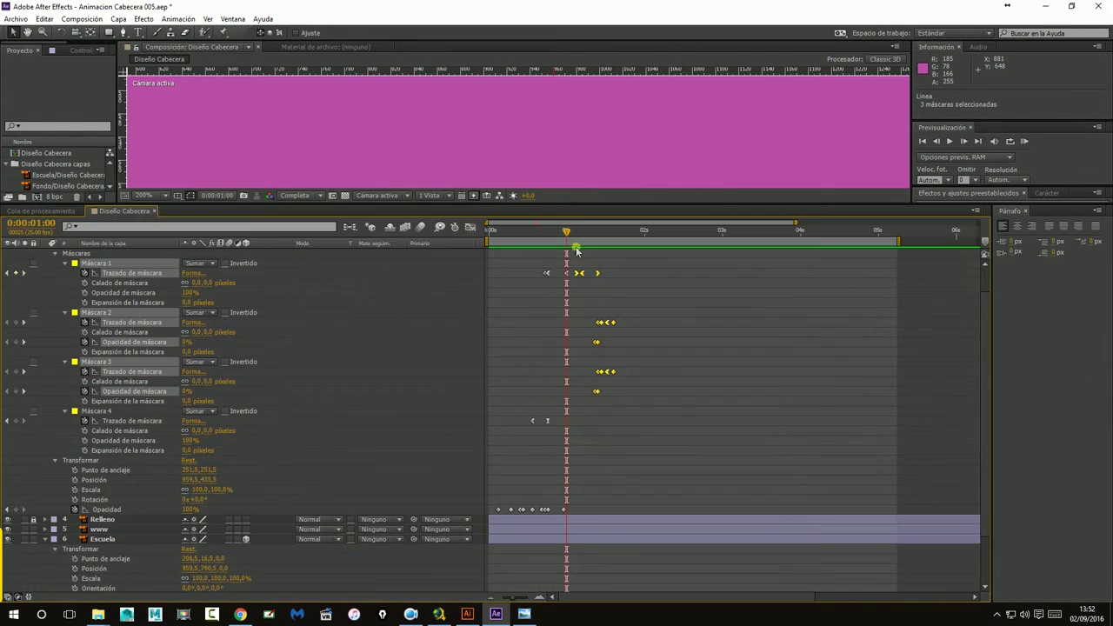
Select the mask and Opacidad keyframes around 1 second and shift them one frame earlier.
left_click_drag(753, 514, 567, 259)
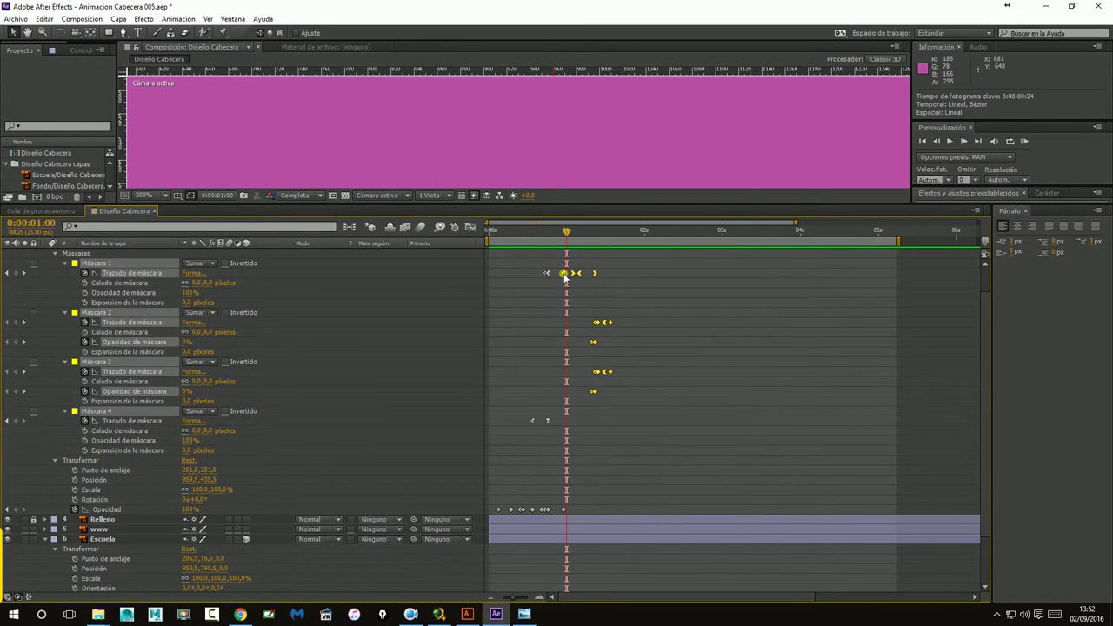
left_click_drag(567, 276, 563, 278)
key("ctrl+z")
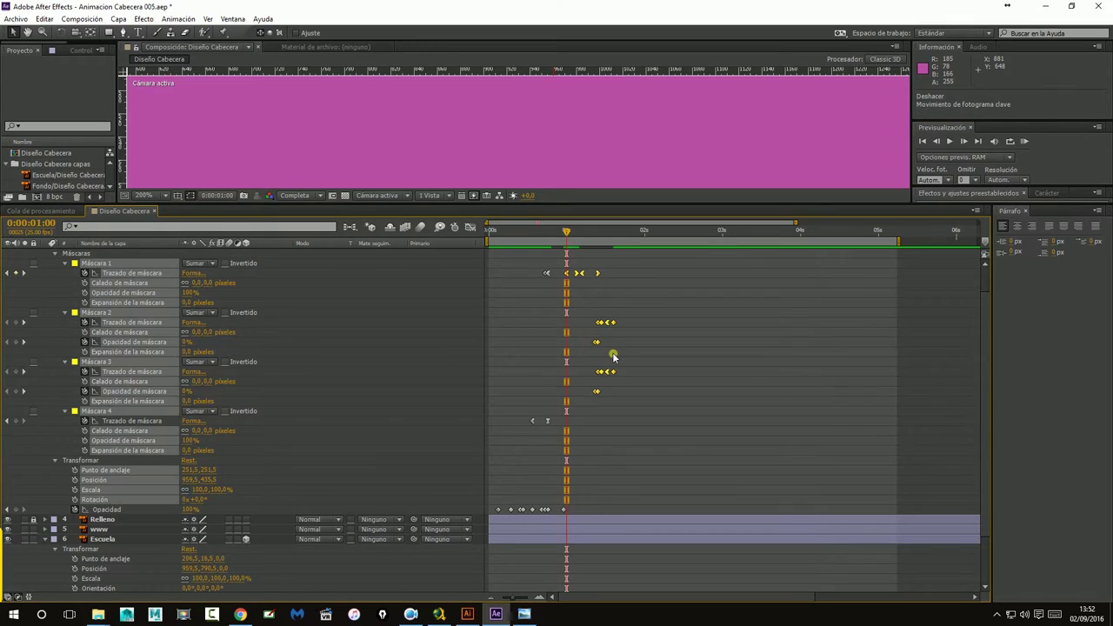
left_click(565, 511)
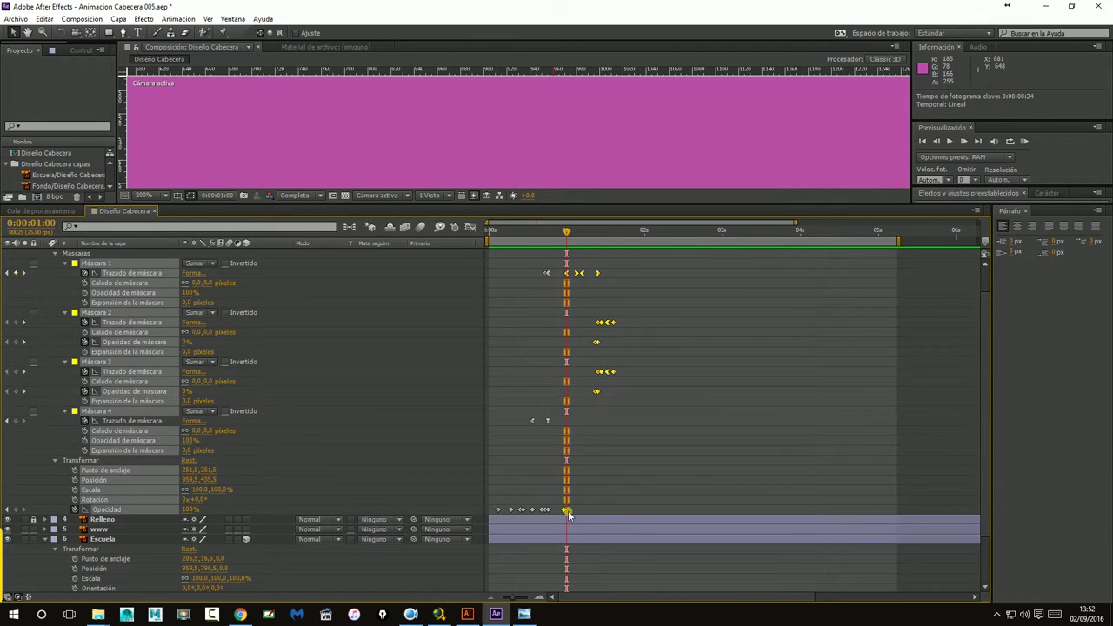
left_click_drag(568, 273, 561, 278)
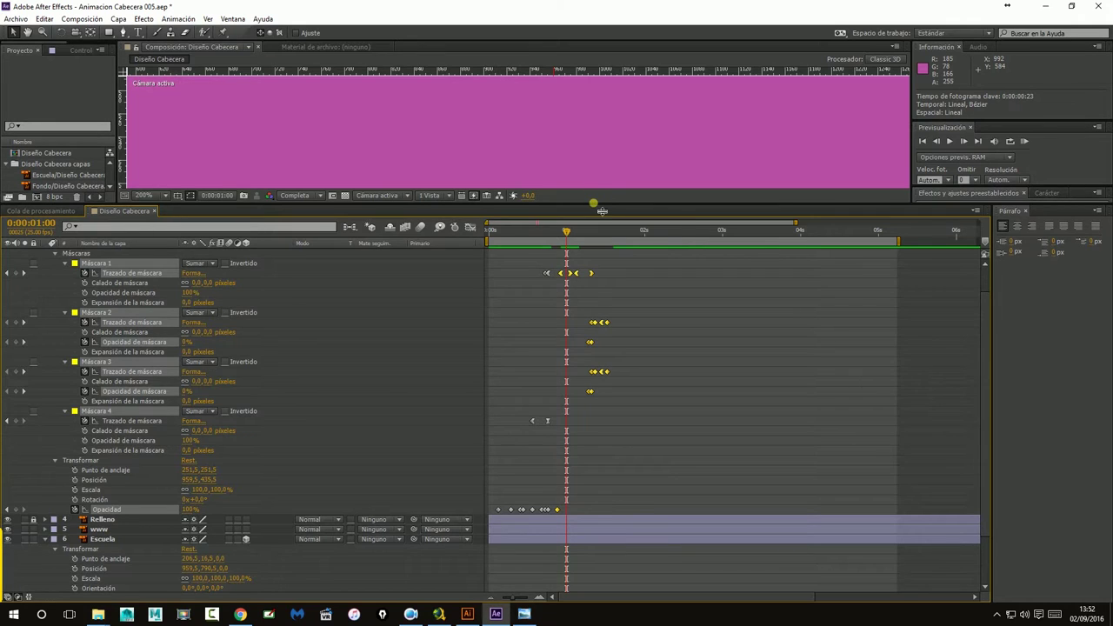
Nudge the mask keyframes one more frame earlier and scrub frames 19–24 to check the reveal.
left_click_drag(587, 198, 572, 429)
mouse_move(565, 444)
left_mouse_down()
mouse_move(583, 443)
mouse_move(561, 446)
left_mouse_up()
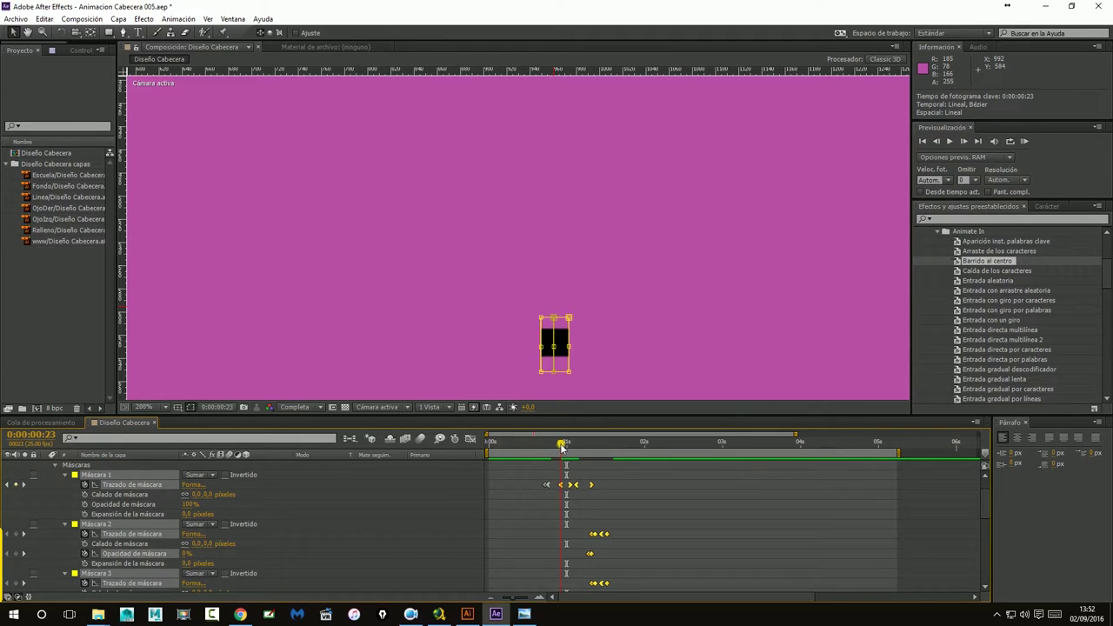
left_click_drag(561, 446, 551, 446)
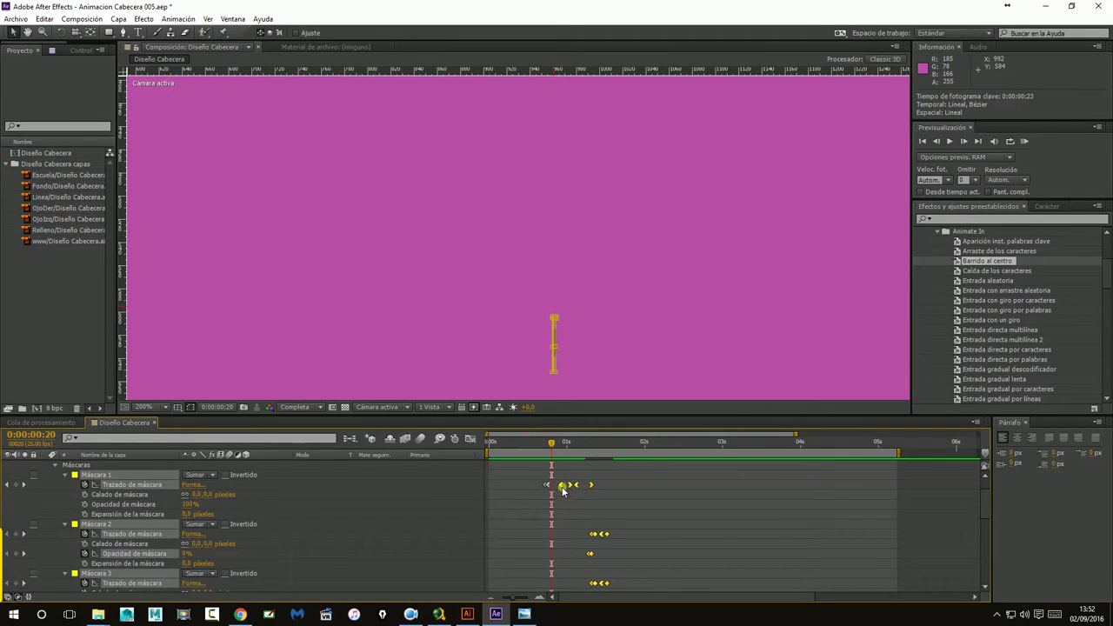
left_click_drag(562, 486, 559, 489)
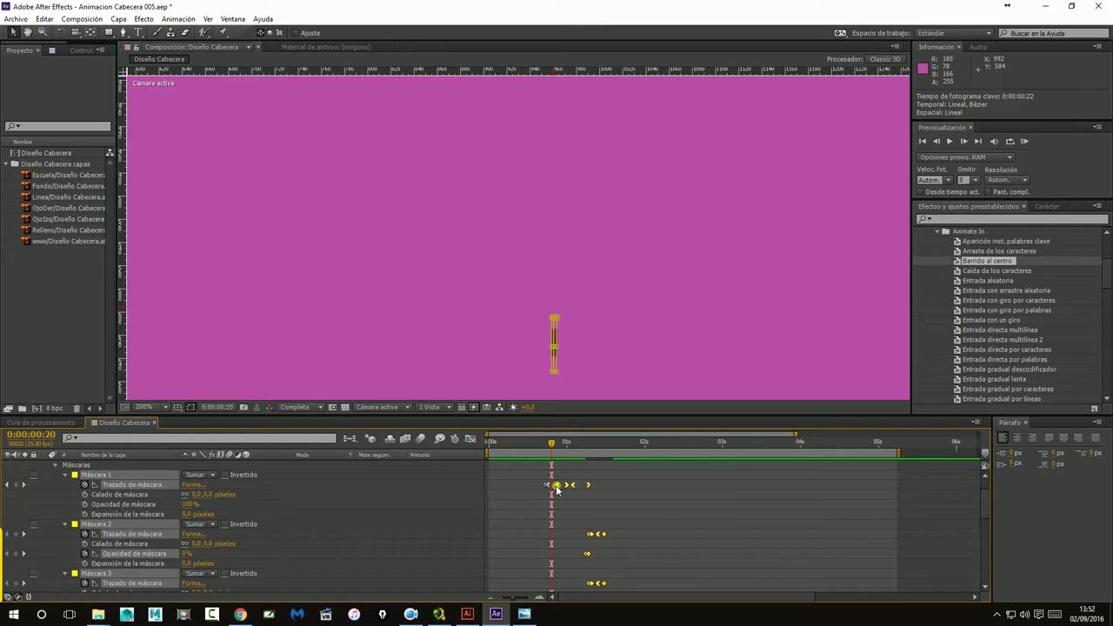
mouse_move(549, 446)
left_mouse_down()
mouse_move(563, 449)
mouse_move(548, 446)
left_mouse_up()
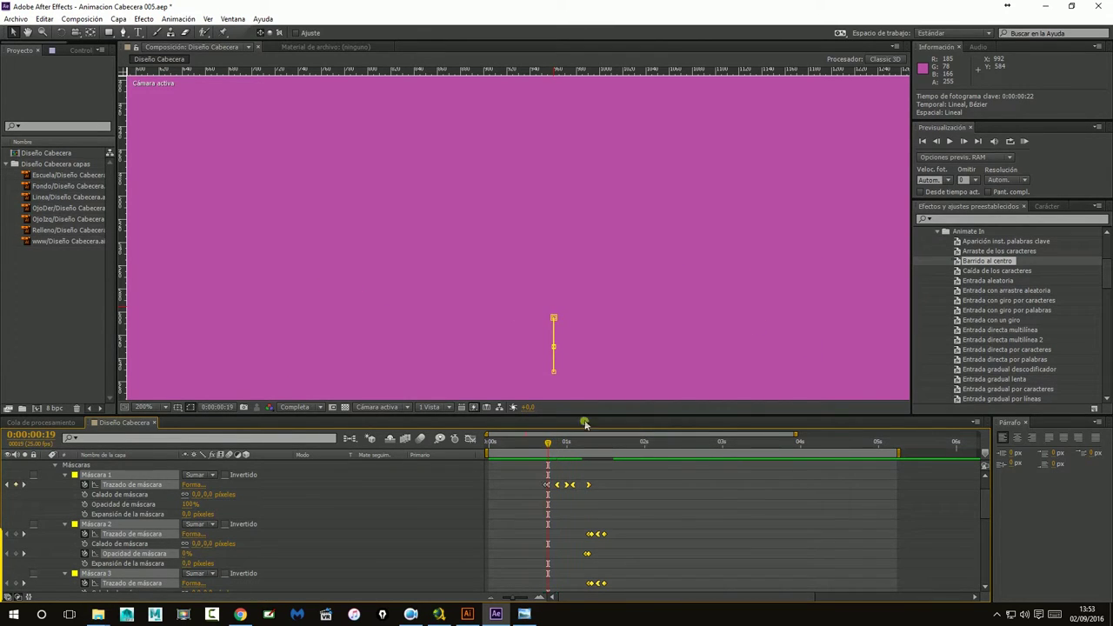
left_click(739, 297)
scroll(739, 297, "down", 3)
Preview the header animation from the start, then save the Animacion Cabecera 005 project.
left_click(826, 244)
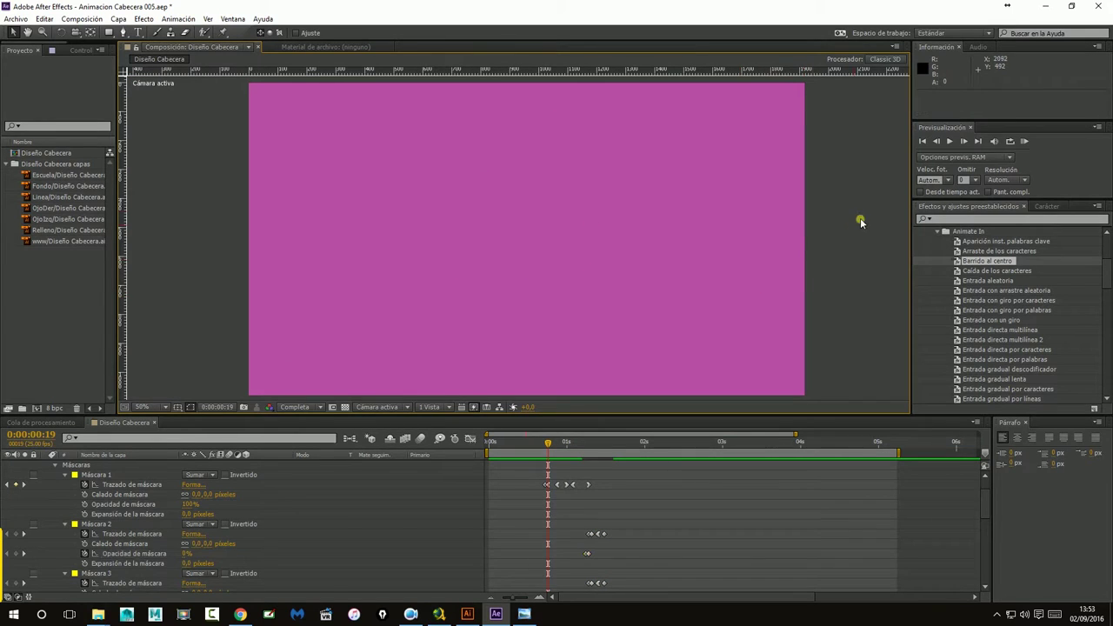
left_click(923, 142)
left_click(949, 140)
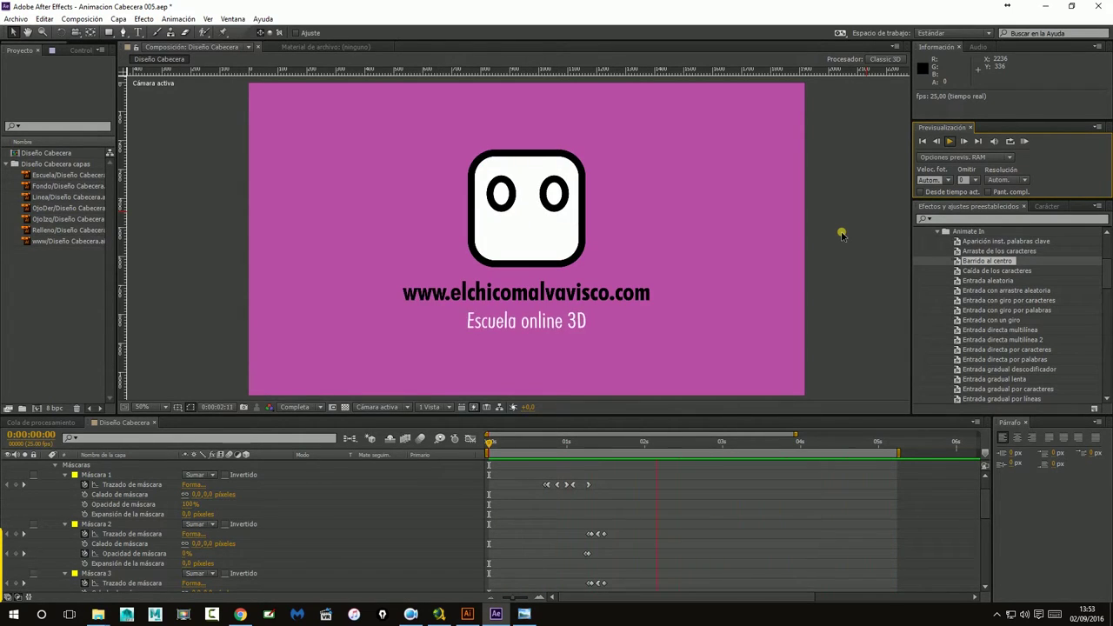
left_click(15, 19)
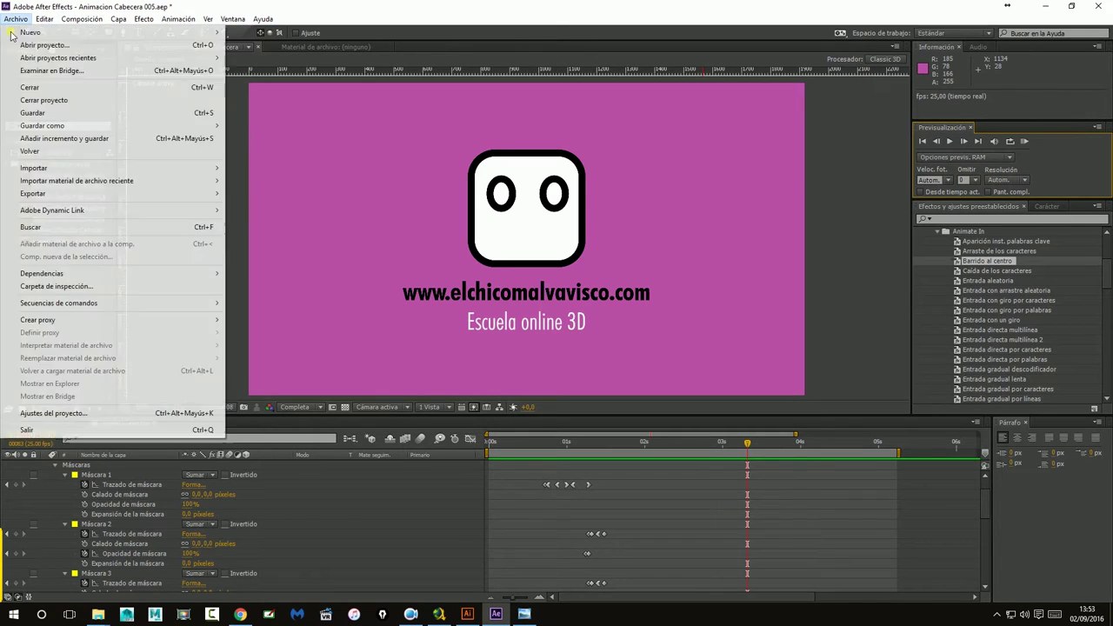
left_click(35, 112)
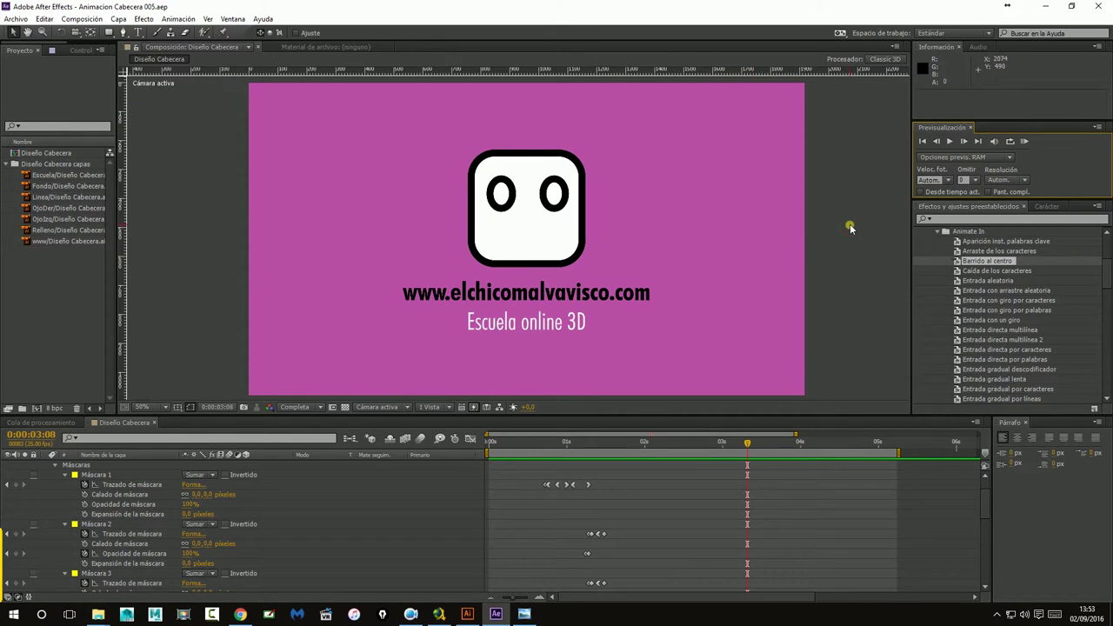
Collapse the Linea layer's masks and expand RE:Vision Plug-ins in Effects & Presets.
scroll(61, 483, "up", 1)
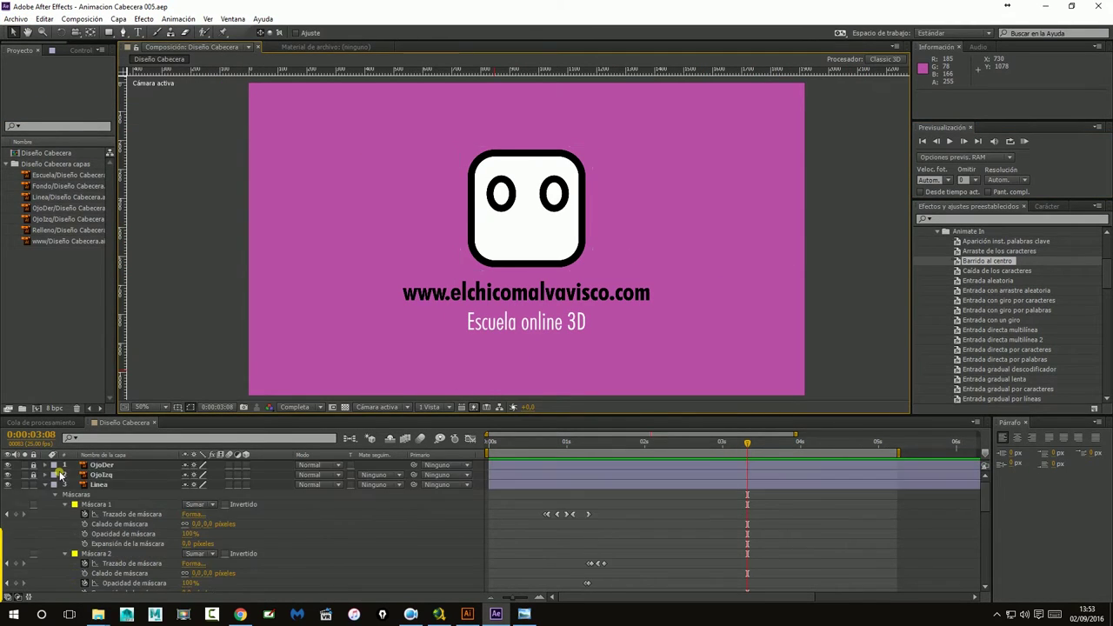
left_click(46, 486)
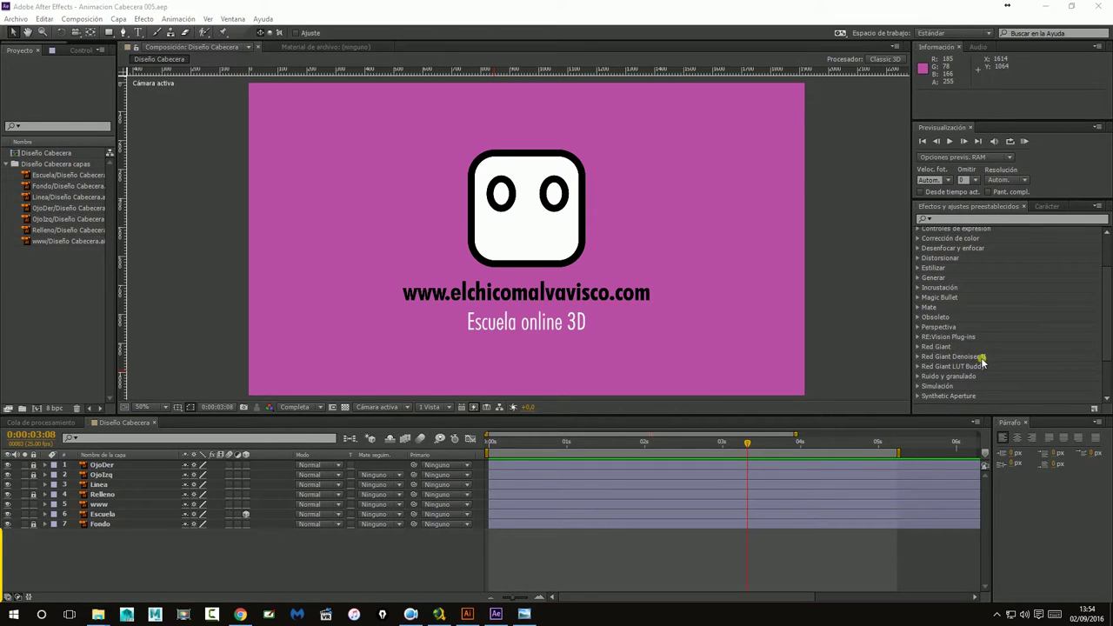
left_click(919, 338)
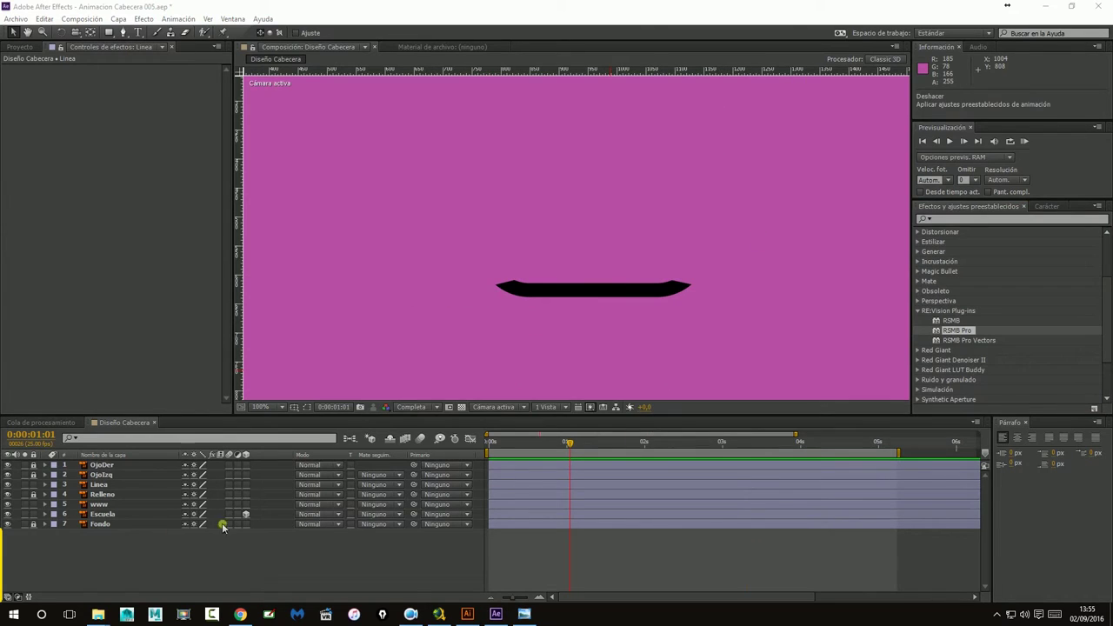
Search 'motio' in Effects & Presets and drag CC Force Motion Blur onto the Linea layer.
left_click(98, 484)
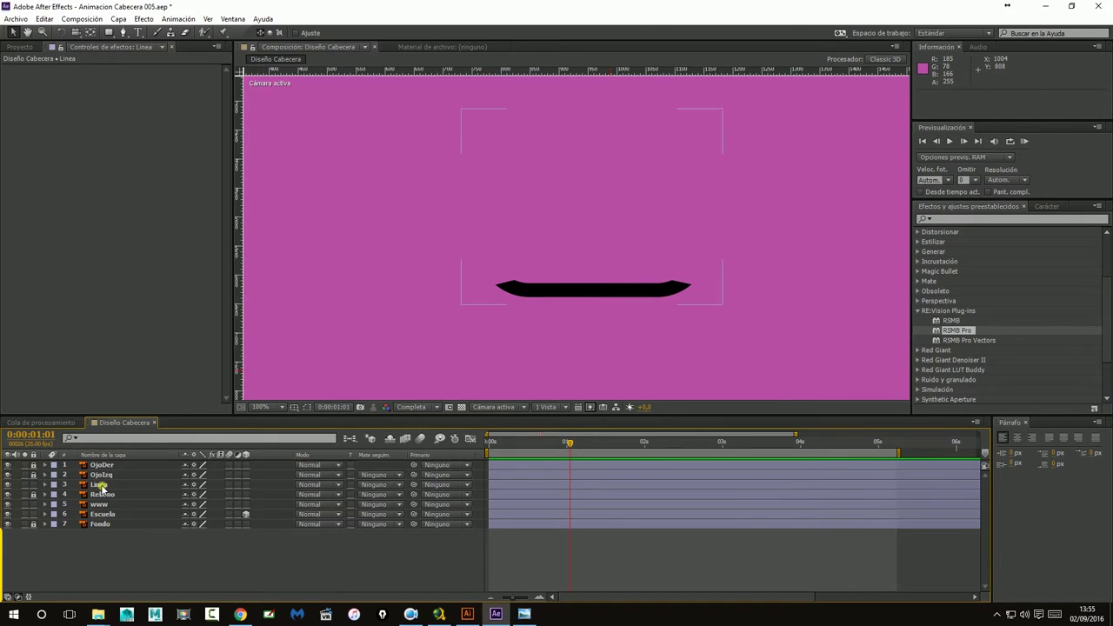
left_click(99, 486)
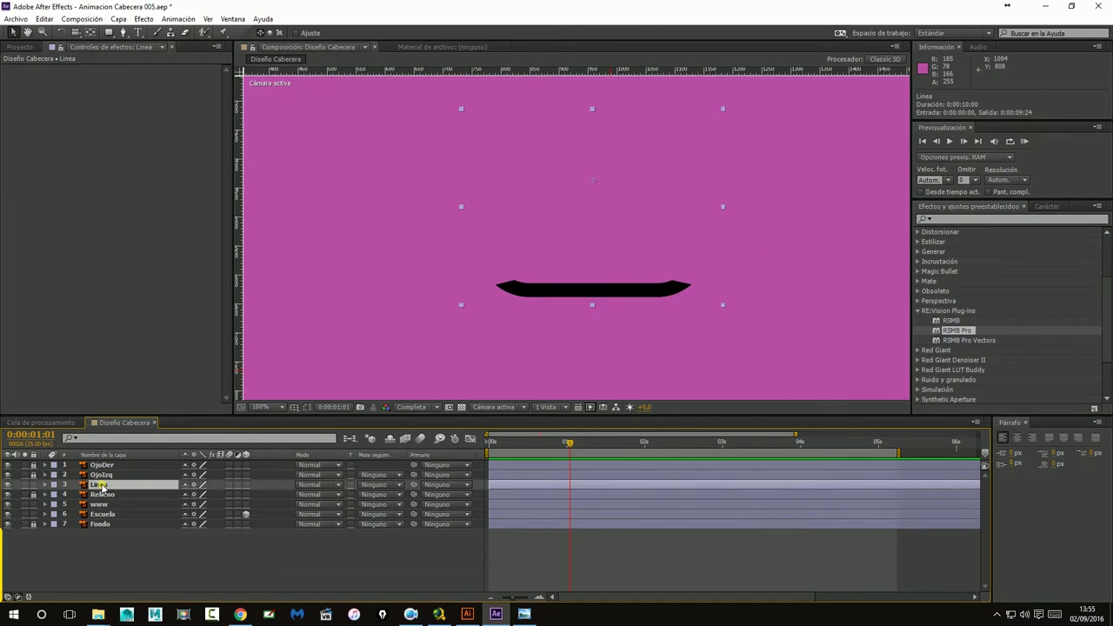
left_click(948, 221)
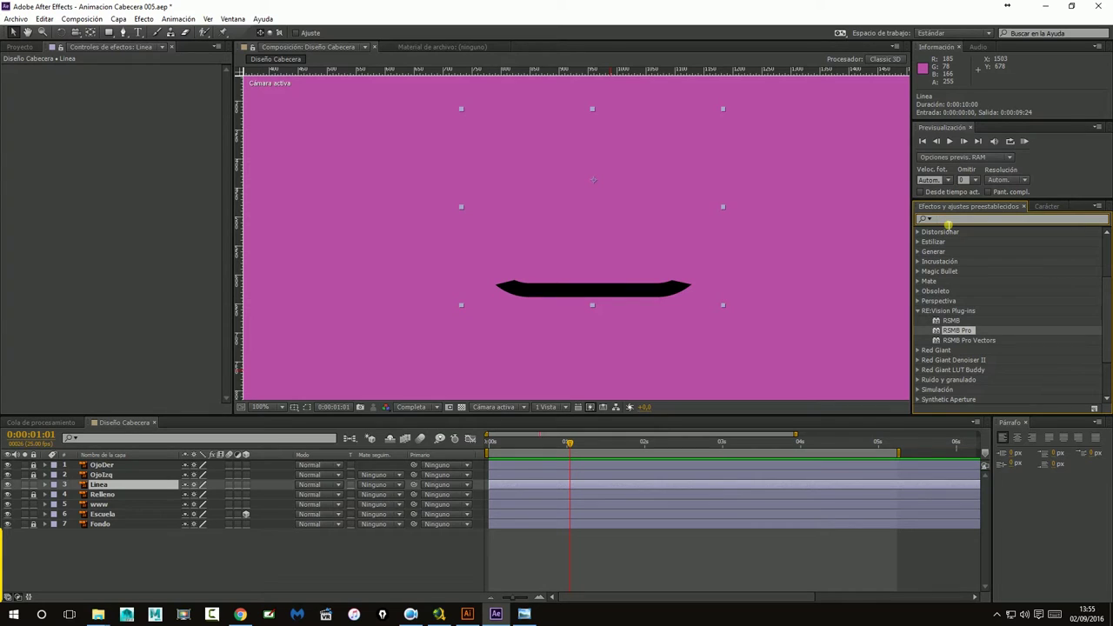
type("mo")
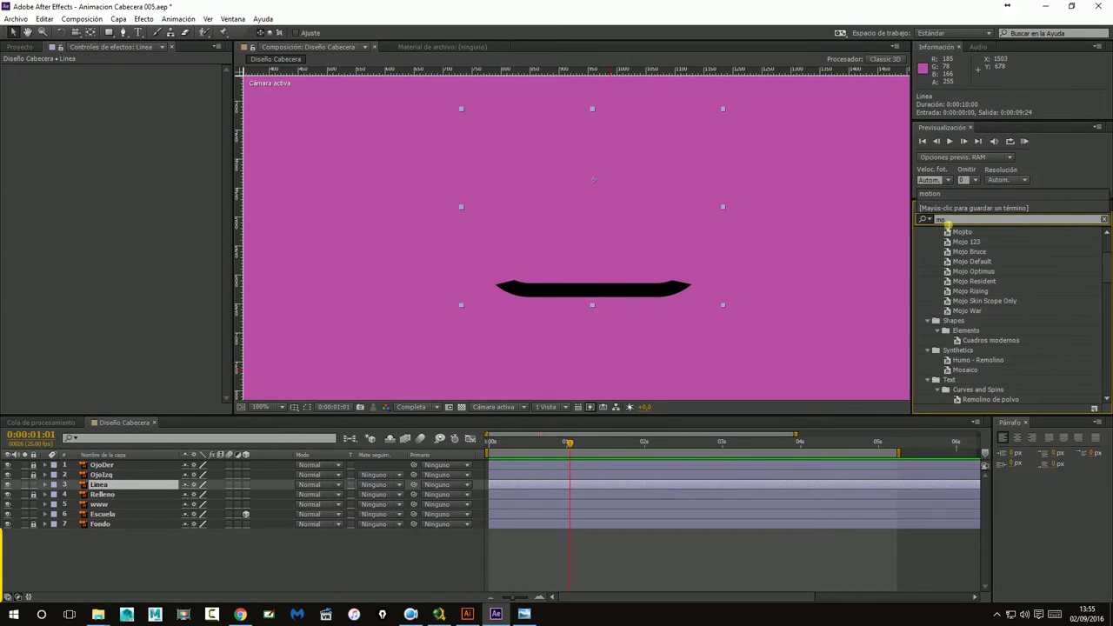
type("tio")
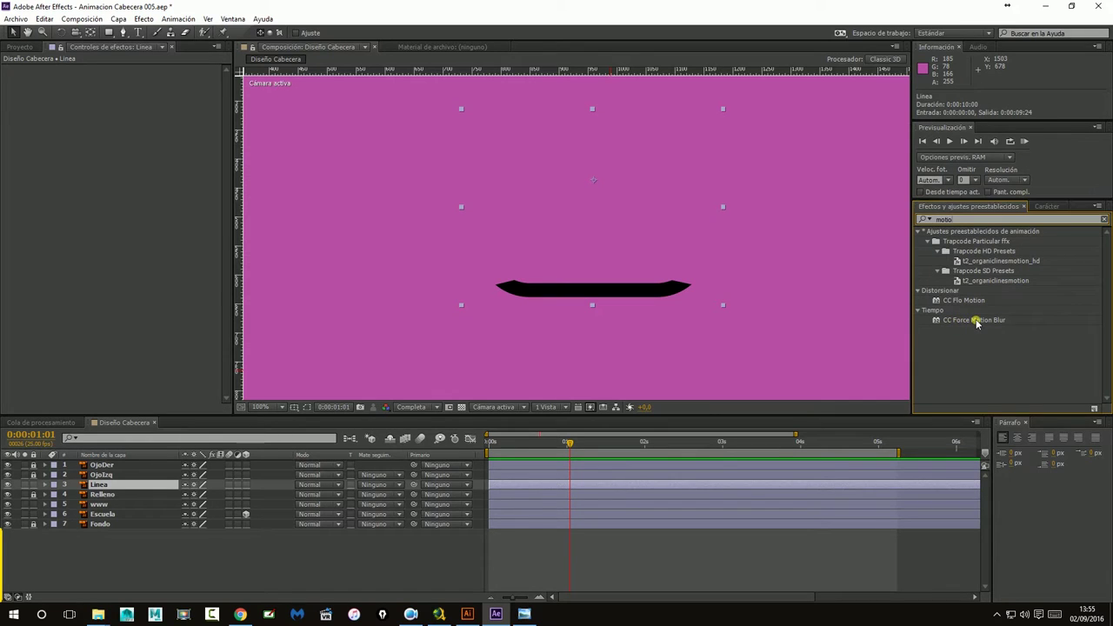
left_click_drag(976, 321, 589, 487)
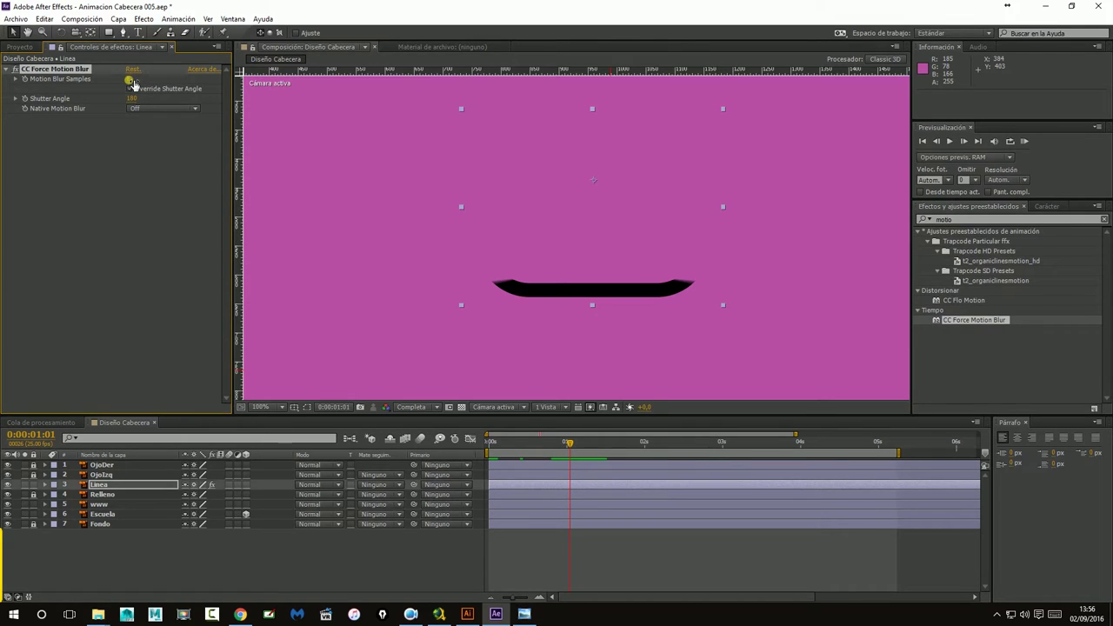
Raise CC Force Motion Blur's Motion Blur Samples step by step to 3.
left_click(132, 80)
key("Return")
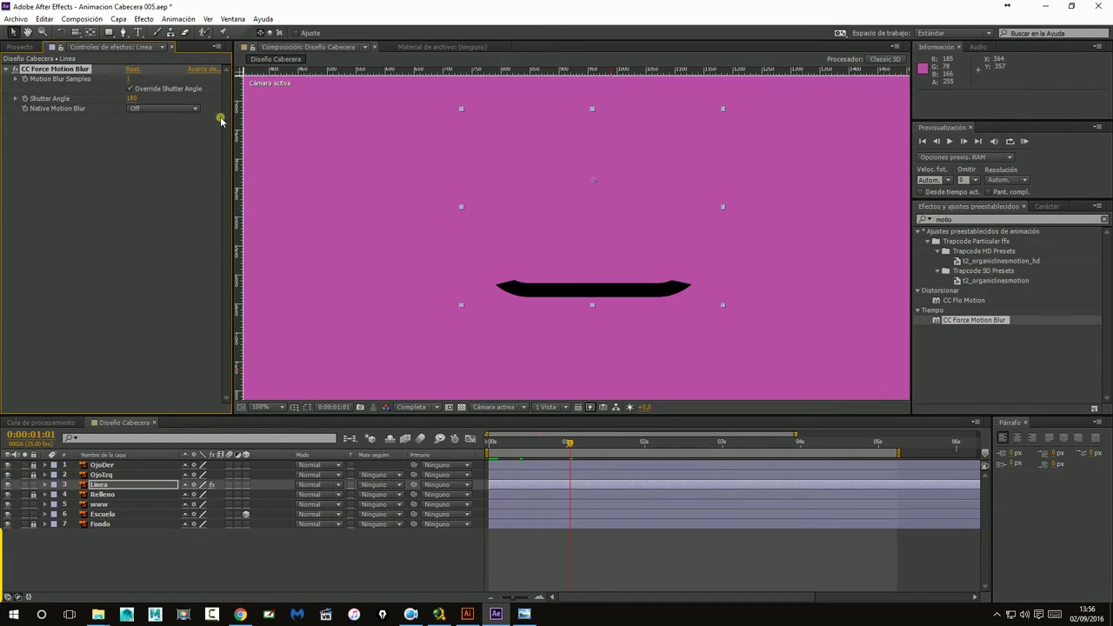
left_click(132, 79)
key("Return")
left_click(137, 81)
type("3")
key("Return")
Increase Motion Blur Samples to 12, then zoom out to view the whole frame.
scroll(533, 325, "up", 1)
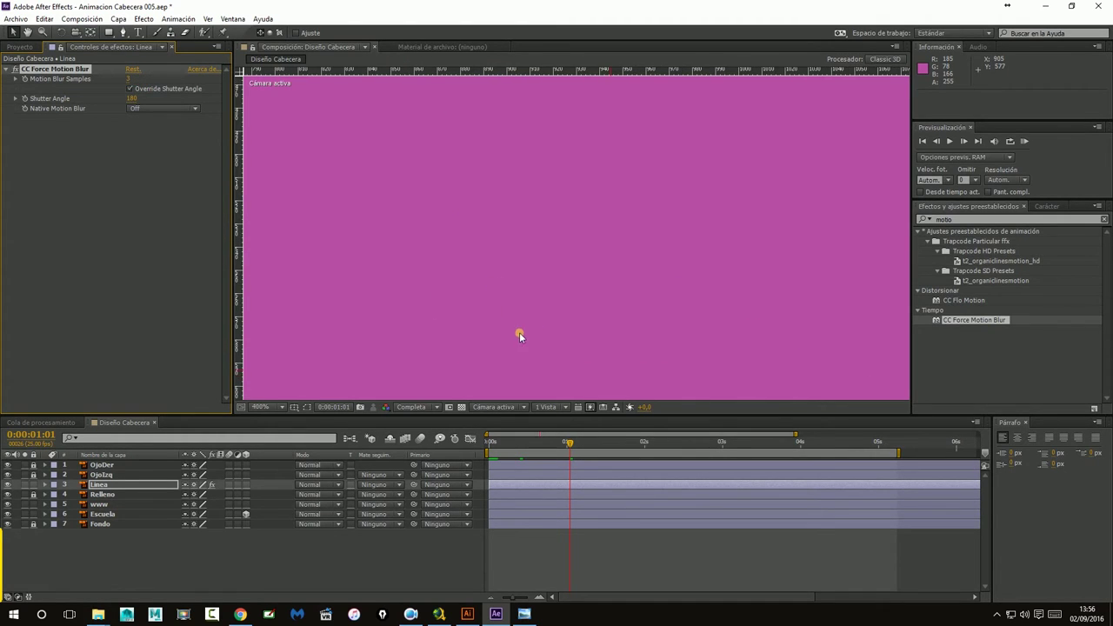
left_click_drag(472, 317, 481, 251)
key("v")
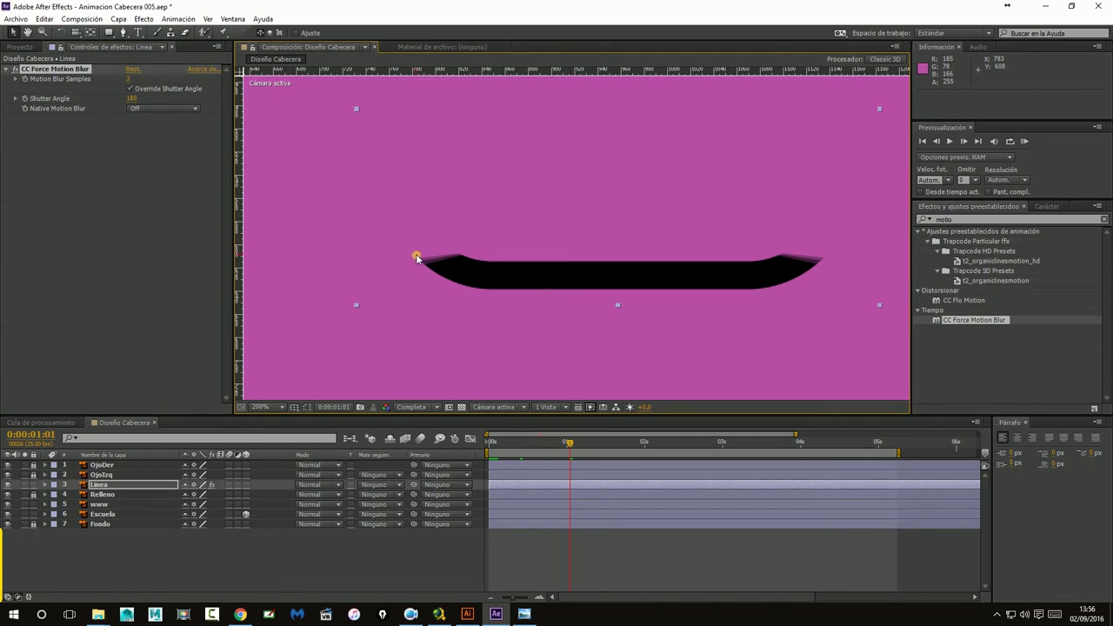
left_click(129, 78)
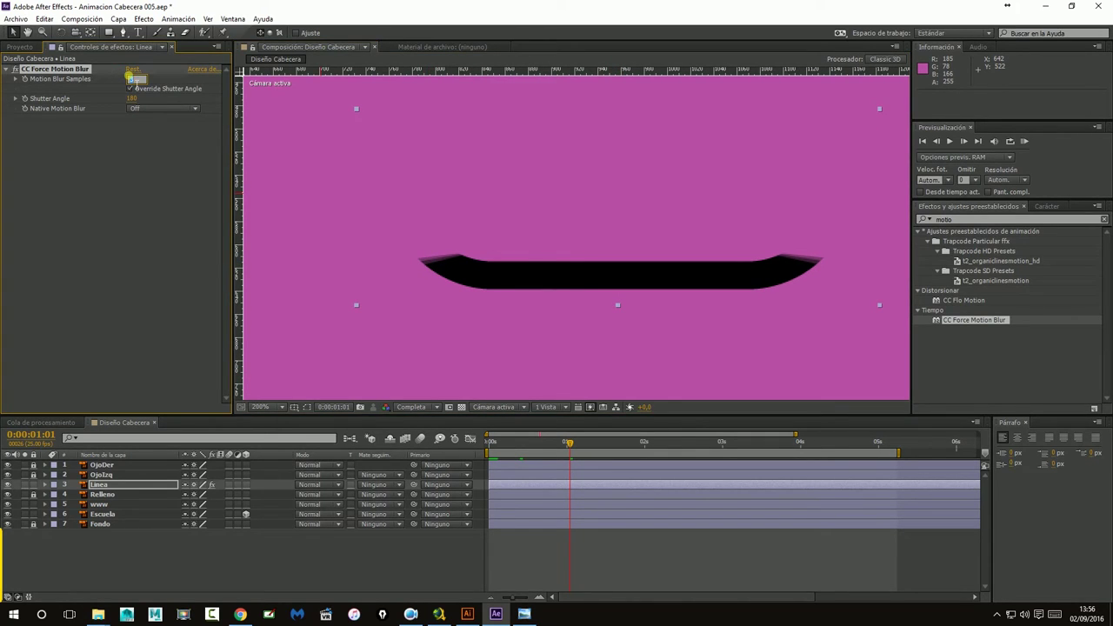
type("8")
key("Return")
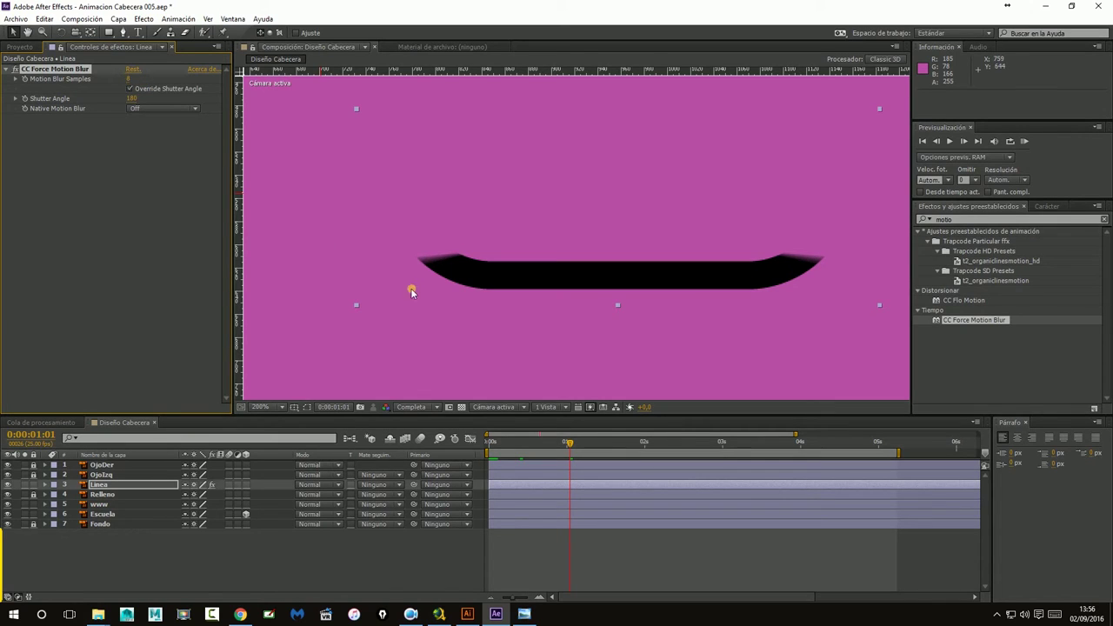
left_click(131, 79)
key("Return")
key("comma")
key("comma")
left_click(879, 230)
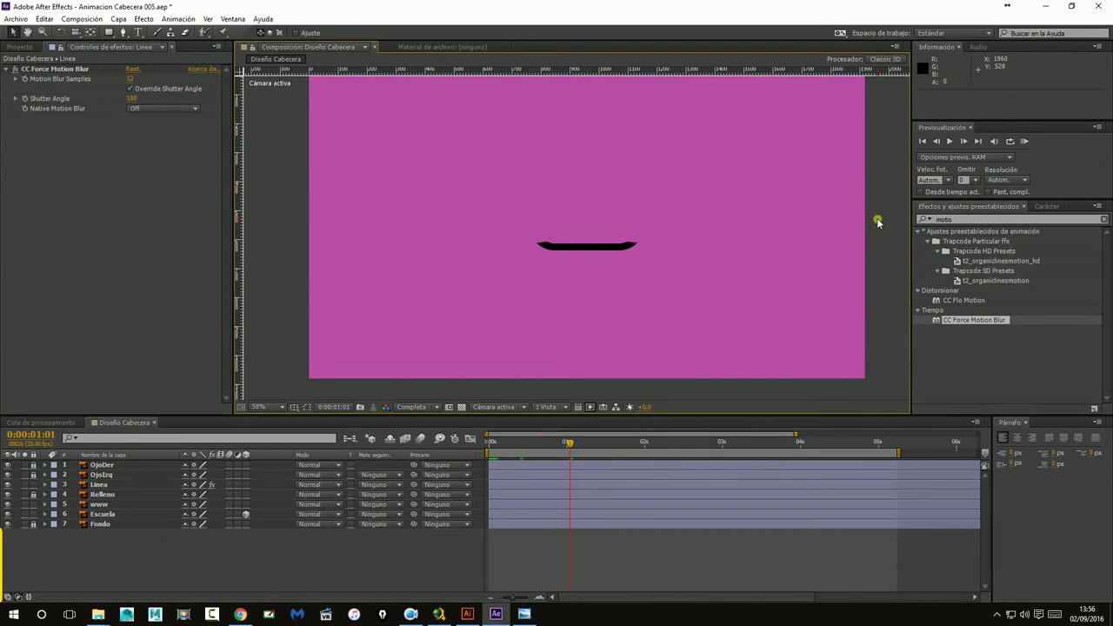
Play a preview of the animation from the start, then stop it.
left_click(922, 141)
left_click(948, 142)
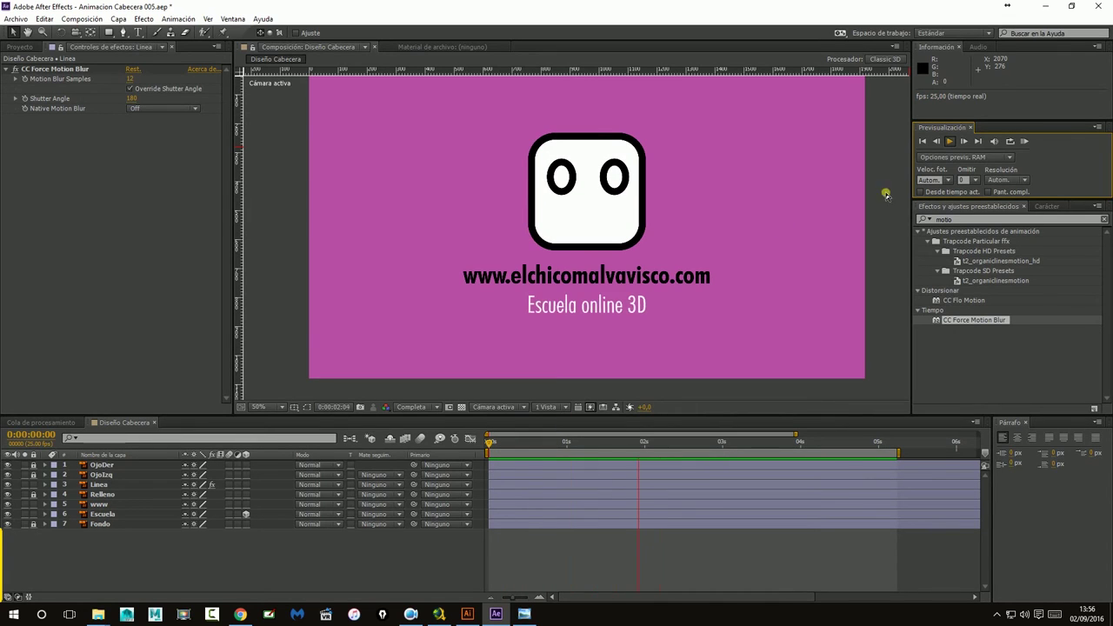
left_click(946, 141)
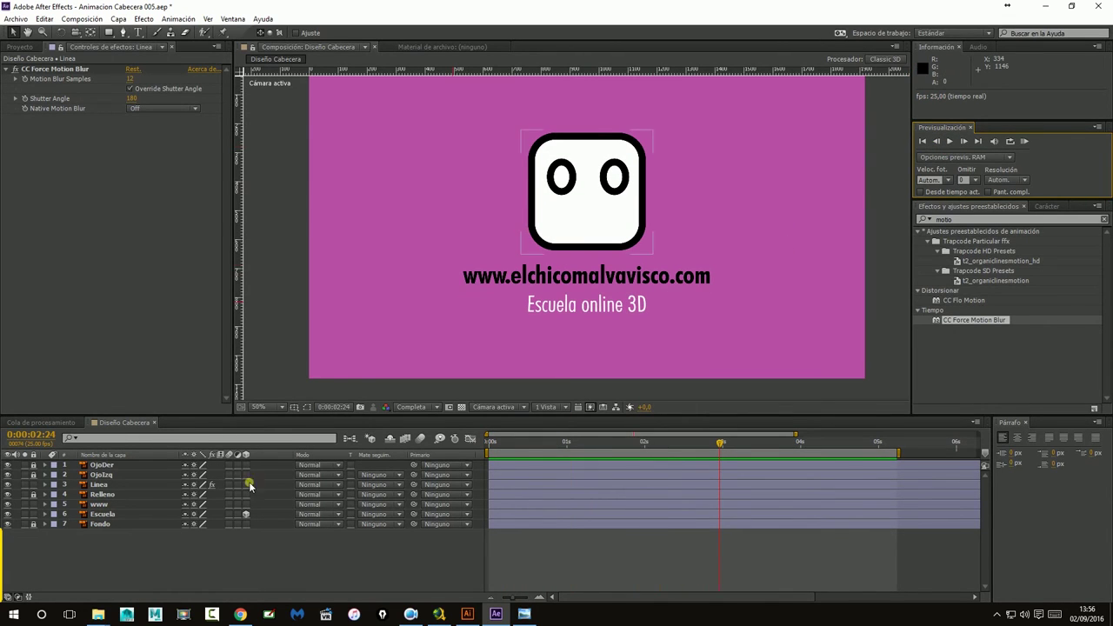
Copy Linea's CC Force Motion Blur onto the OjoDer, OjoIzq, Relleno, www and Escuela layers.
left_click(39, 69)
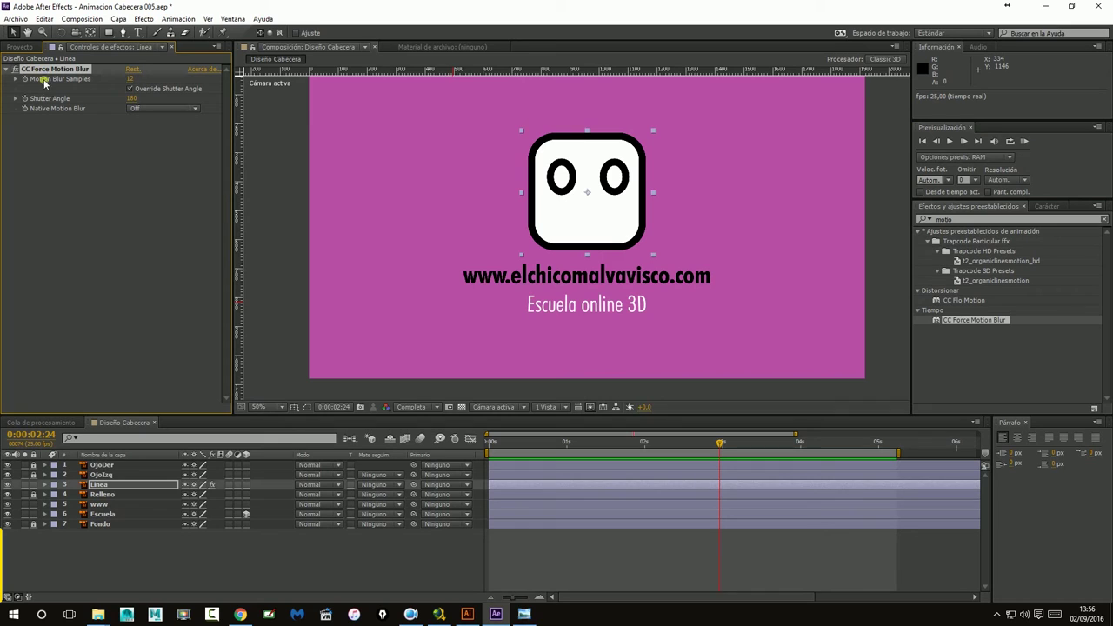
key("F2")
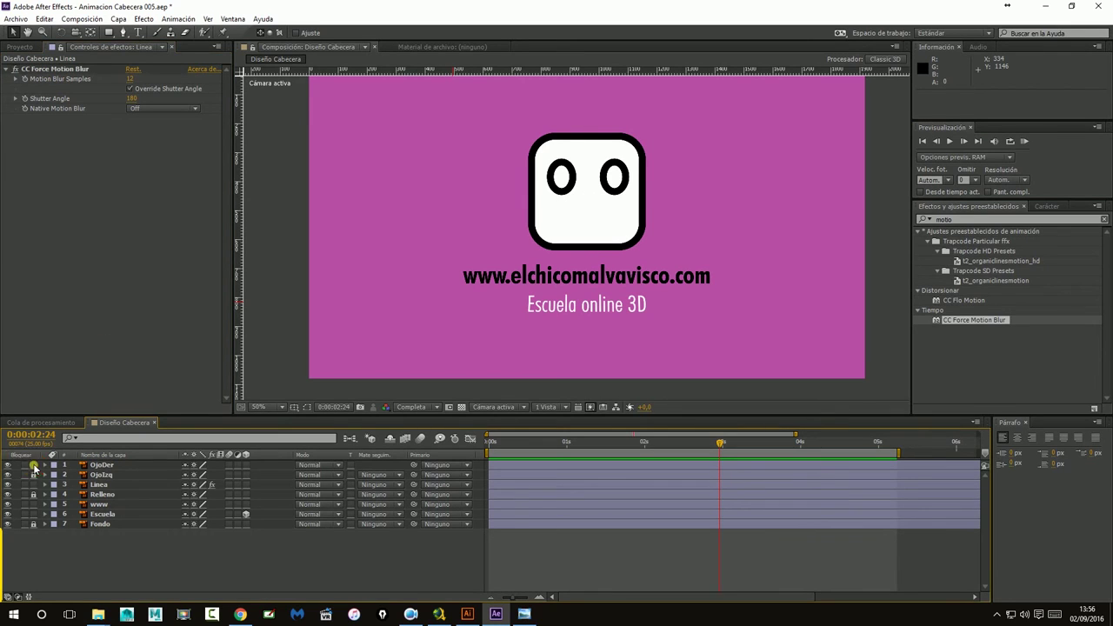
left_click(101, 466)
key("ctrl+v")
left_click(101, 474)
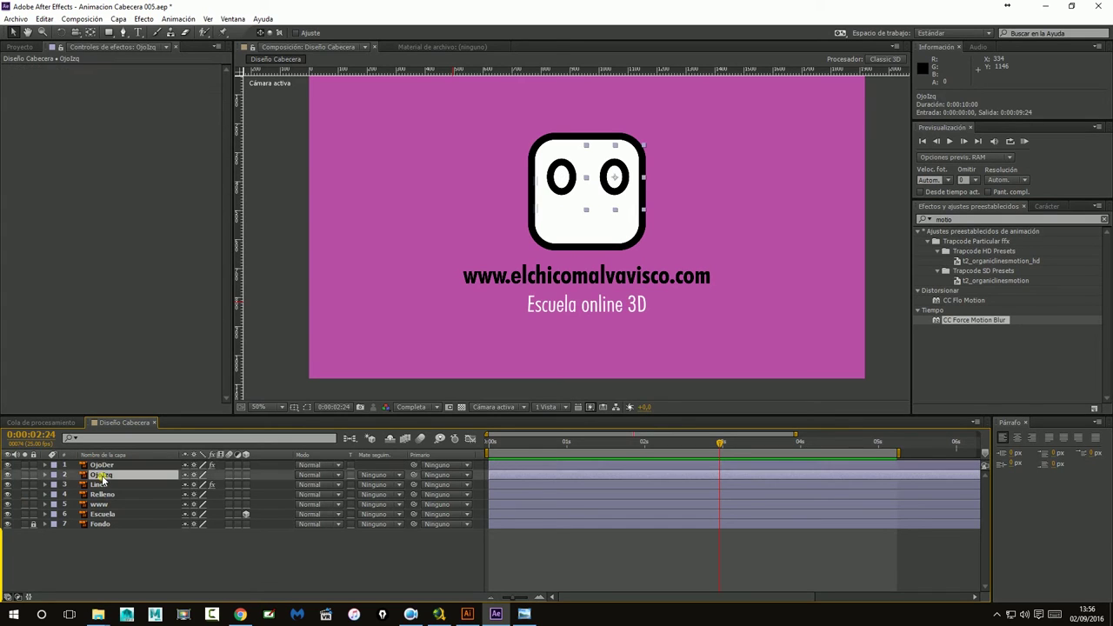
key("ctrl+v")
left_click(102, 494)
key("ctrl+v")
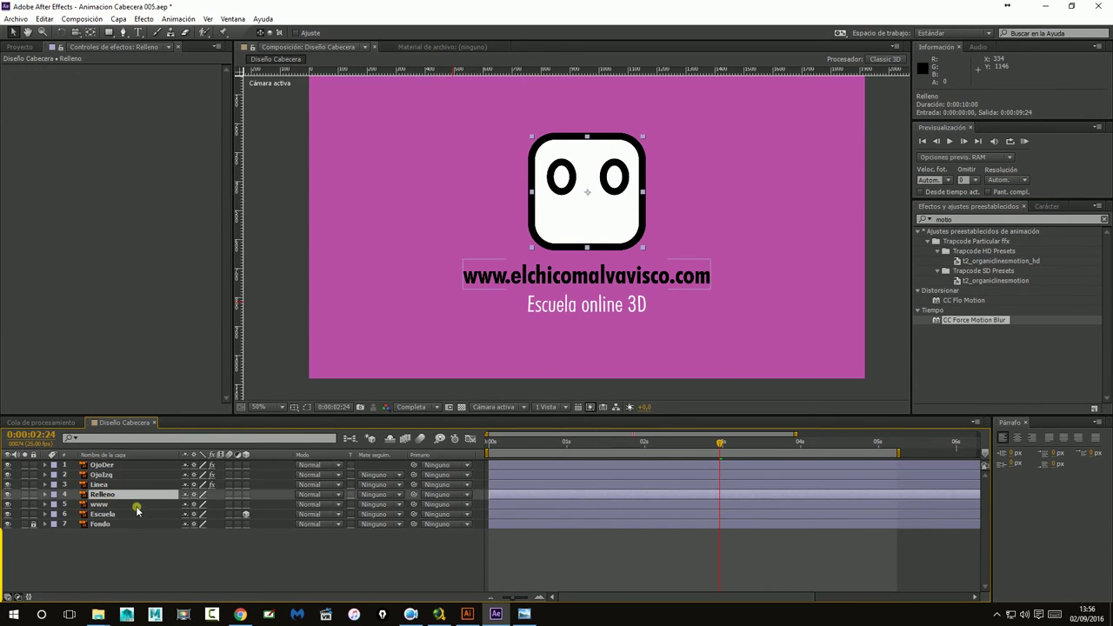
left_click(104, 504)
key("ctrl+v")
left_click(103, 514)
key("ctrl+v")
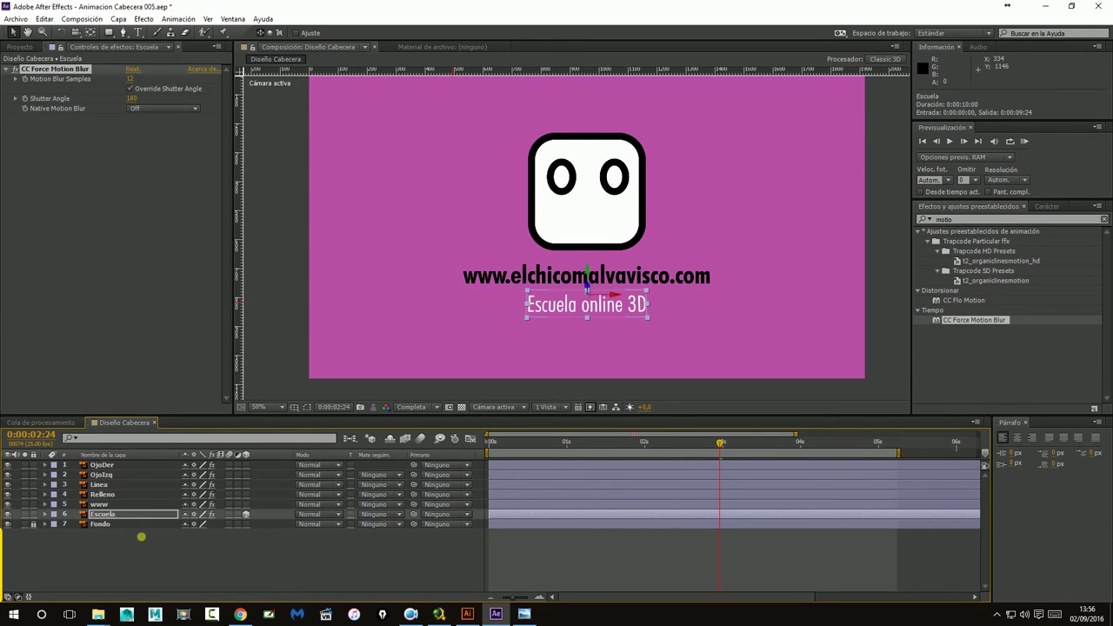
Deselect all layers and replay the animation to review the added motion blur.
left_click(143, 544)
left_click(881, 309)
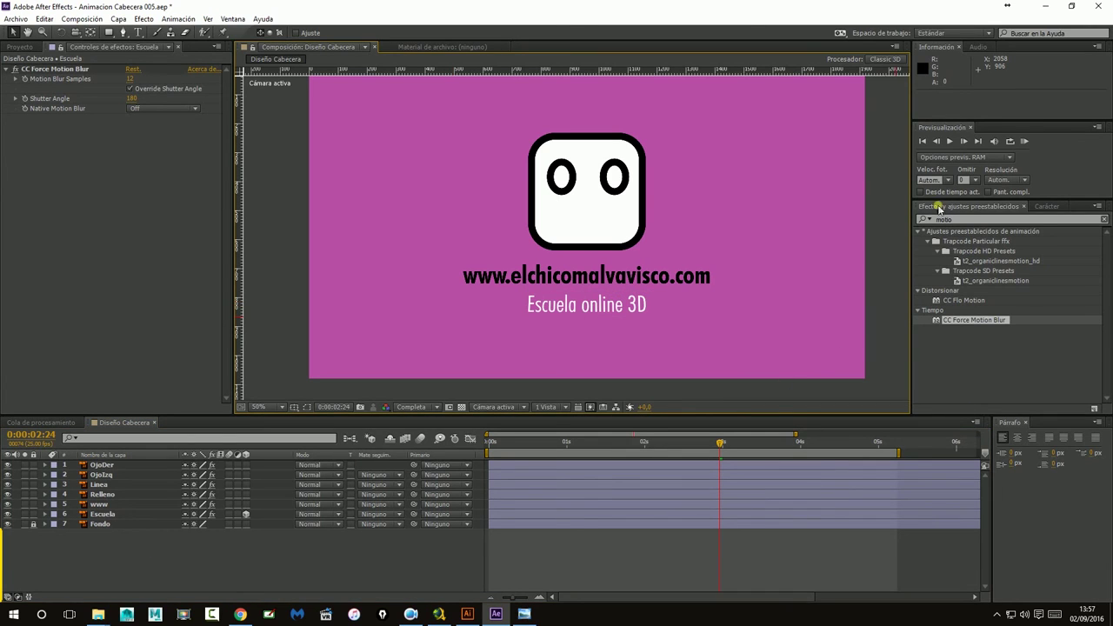
left_click(948, 141)
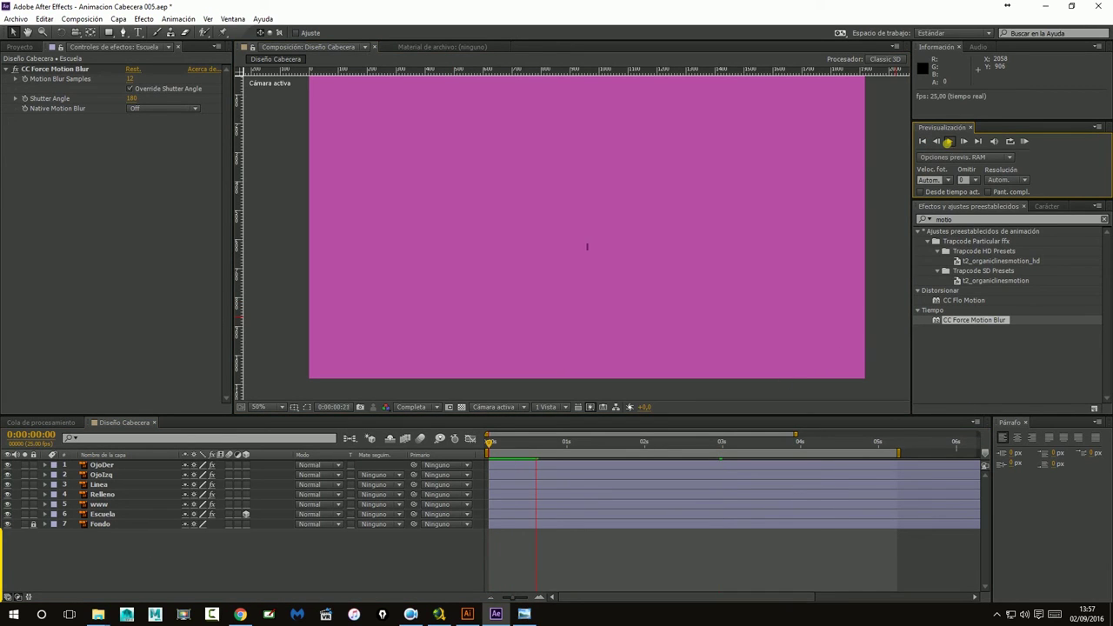